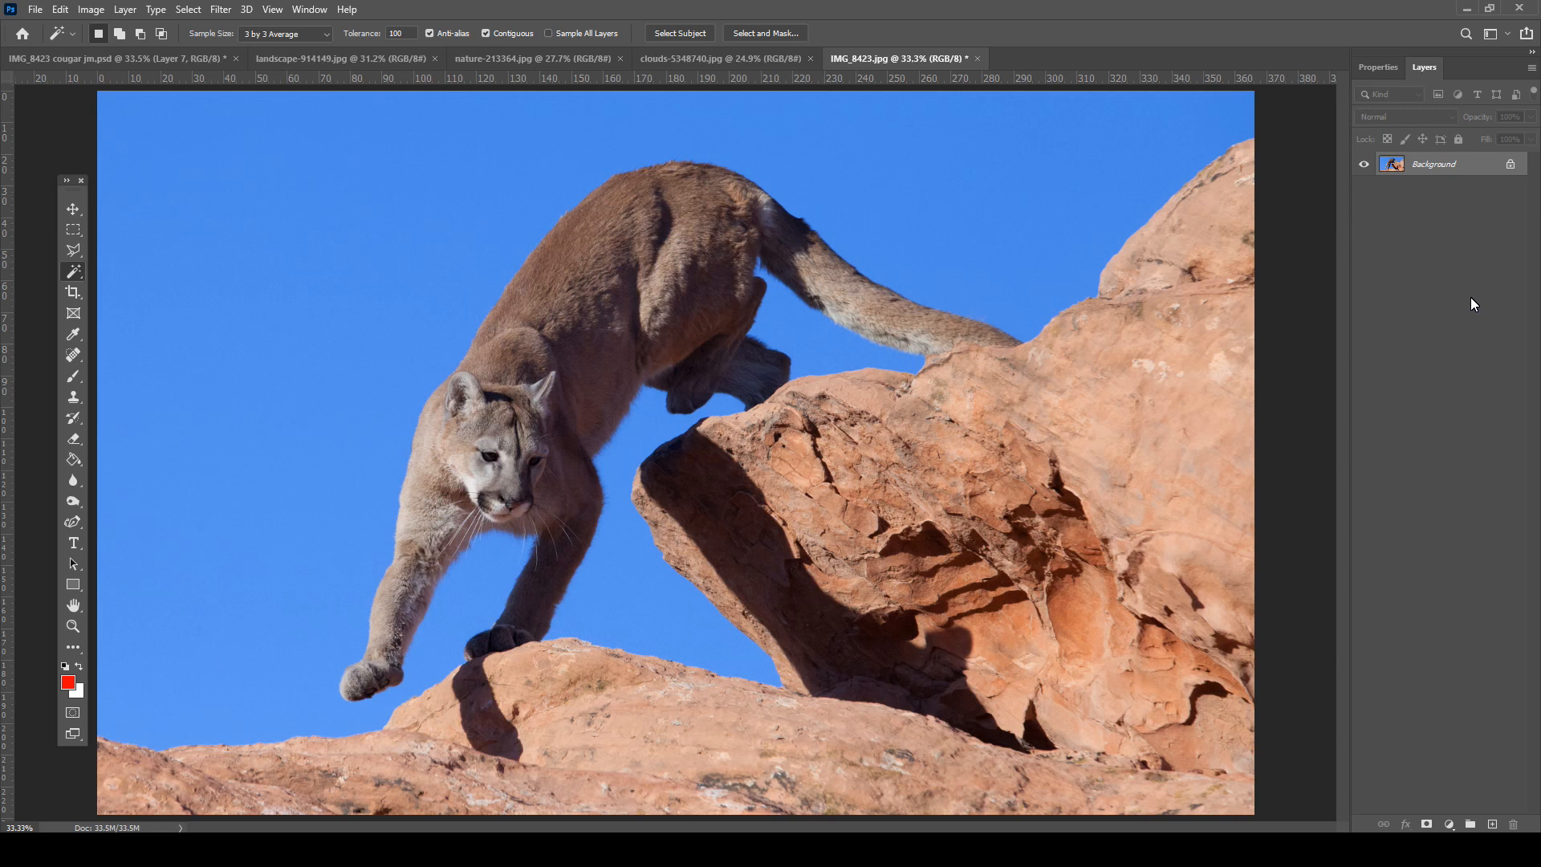
Compare the finished composite IMG_8423 cougar jm.psd with the original photo IMG_8423.jpg
{"action": "left_click", "coordinate": [148, 60]}
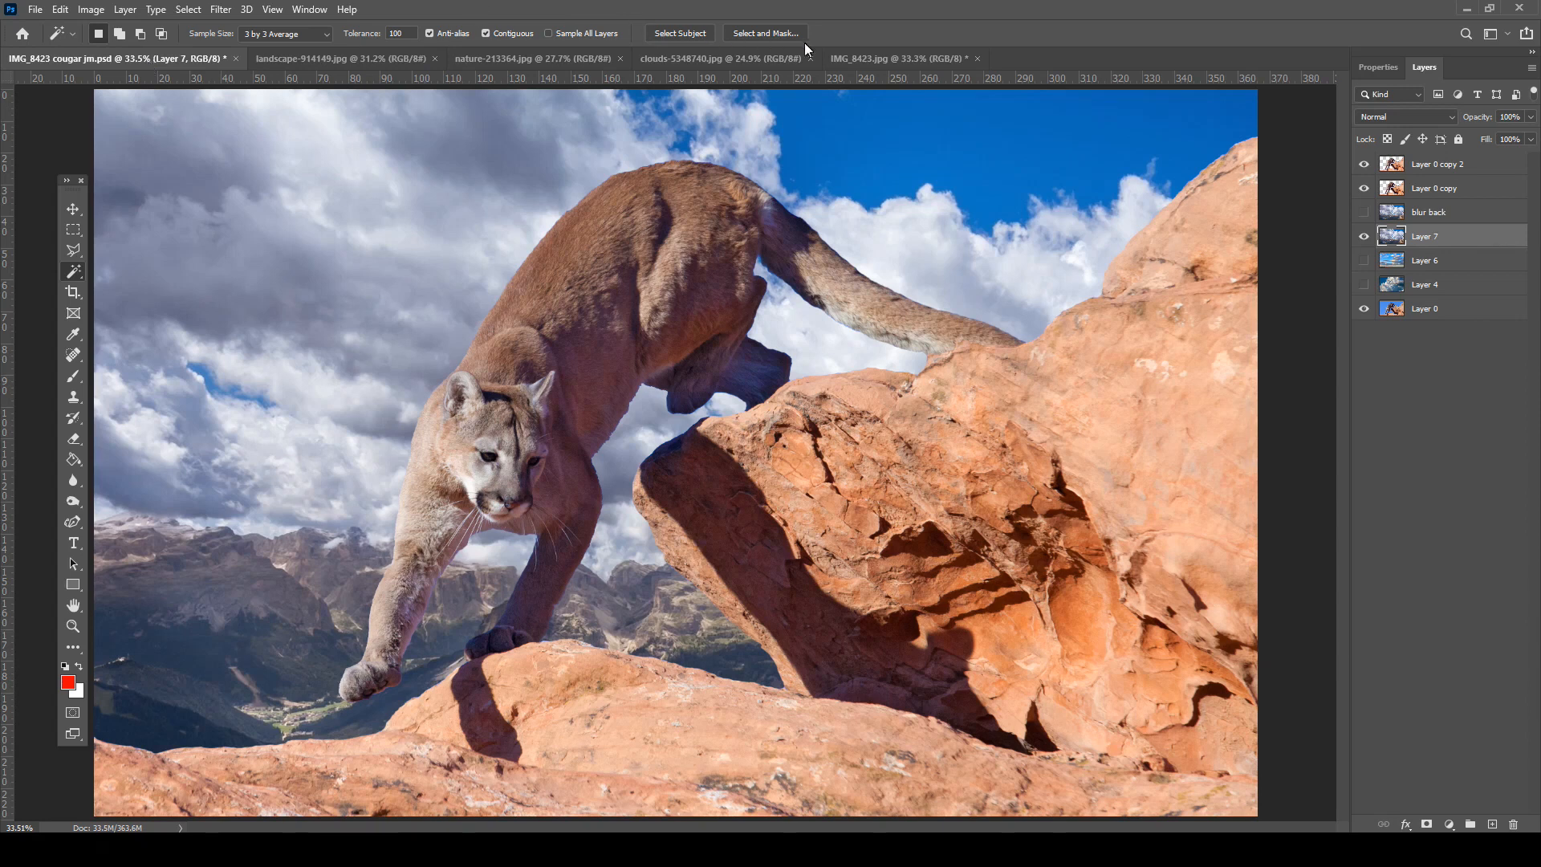
{"action": "left_click", "coordinate": [880, 59]}
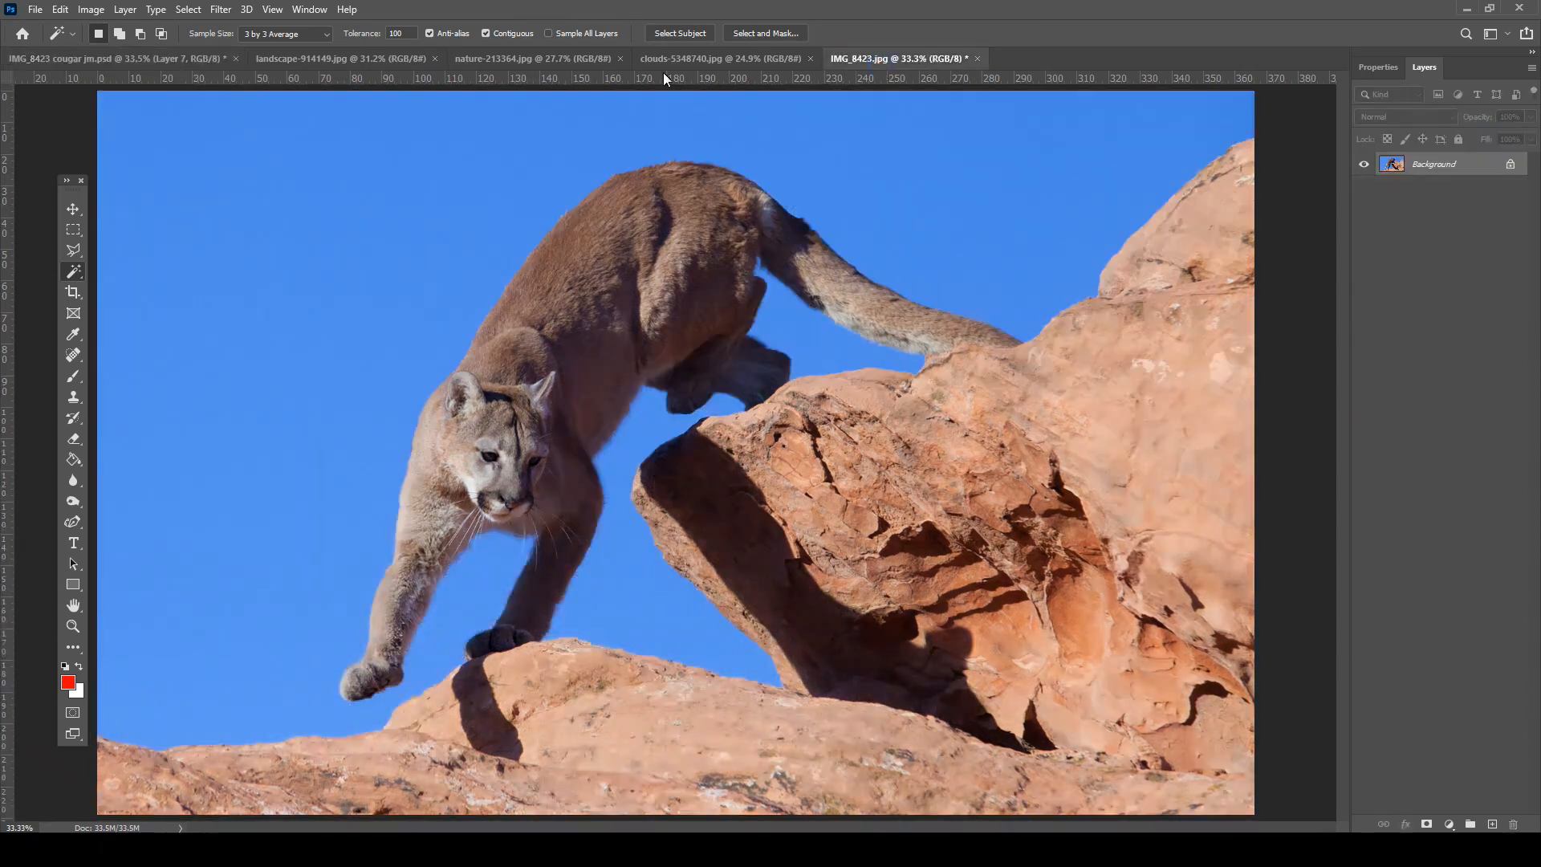
{"action": "left_click", "coordinate": [132, 60]}
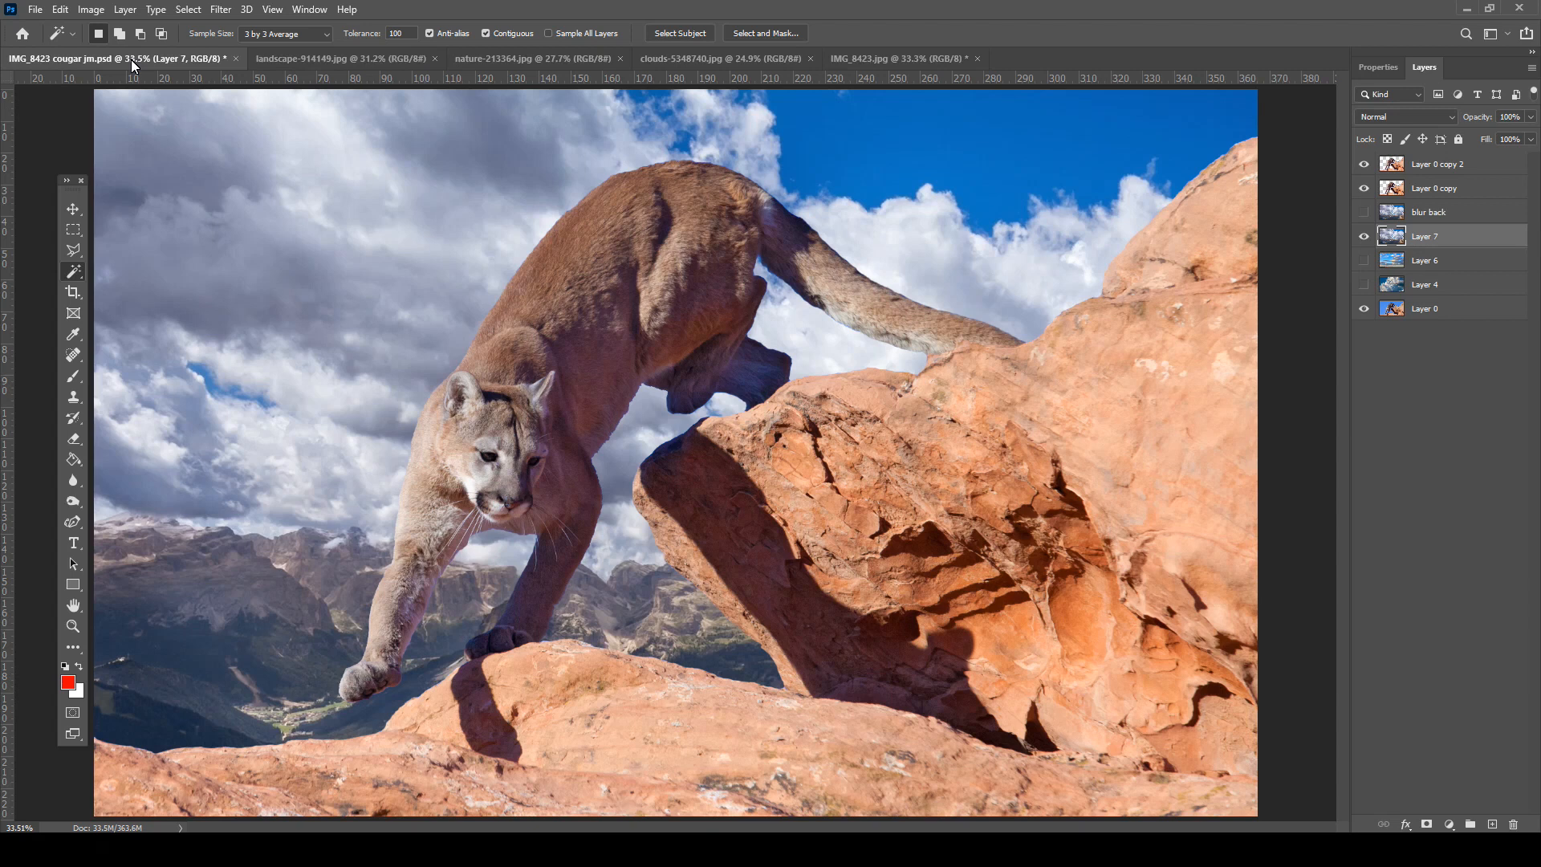
{"action": "left_click", "coordinate": [918, 53]}
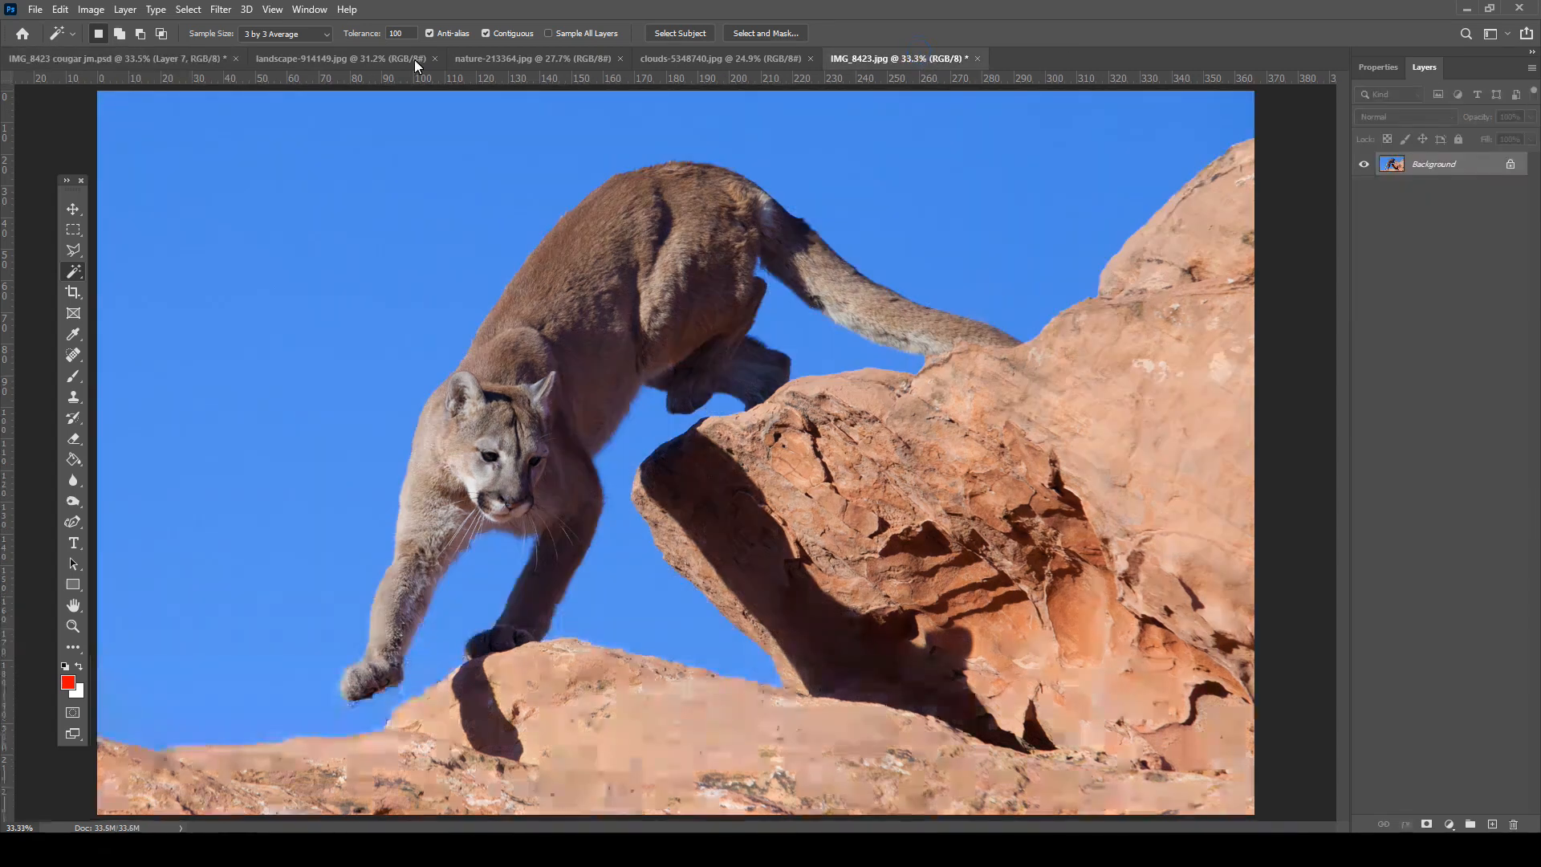
{"action": "left_click", "coordinate": [149, 60]}
{"action": "left_click", "coordinate": [899, 61]}
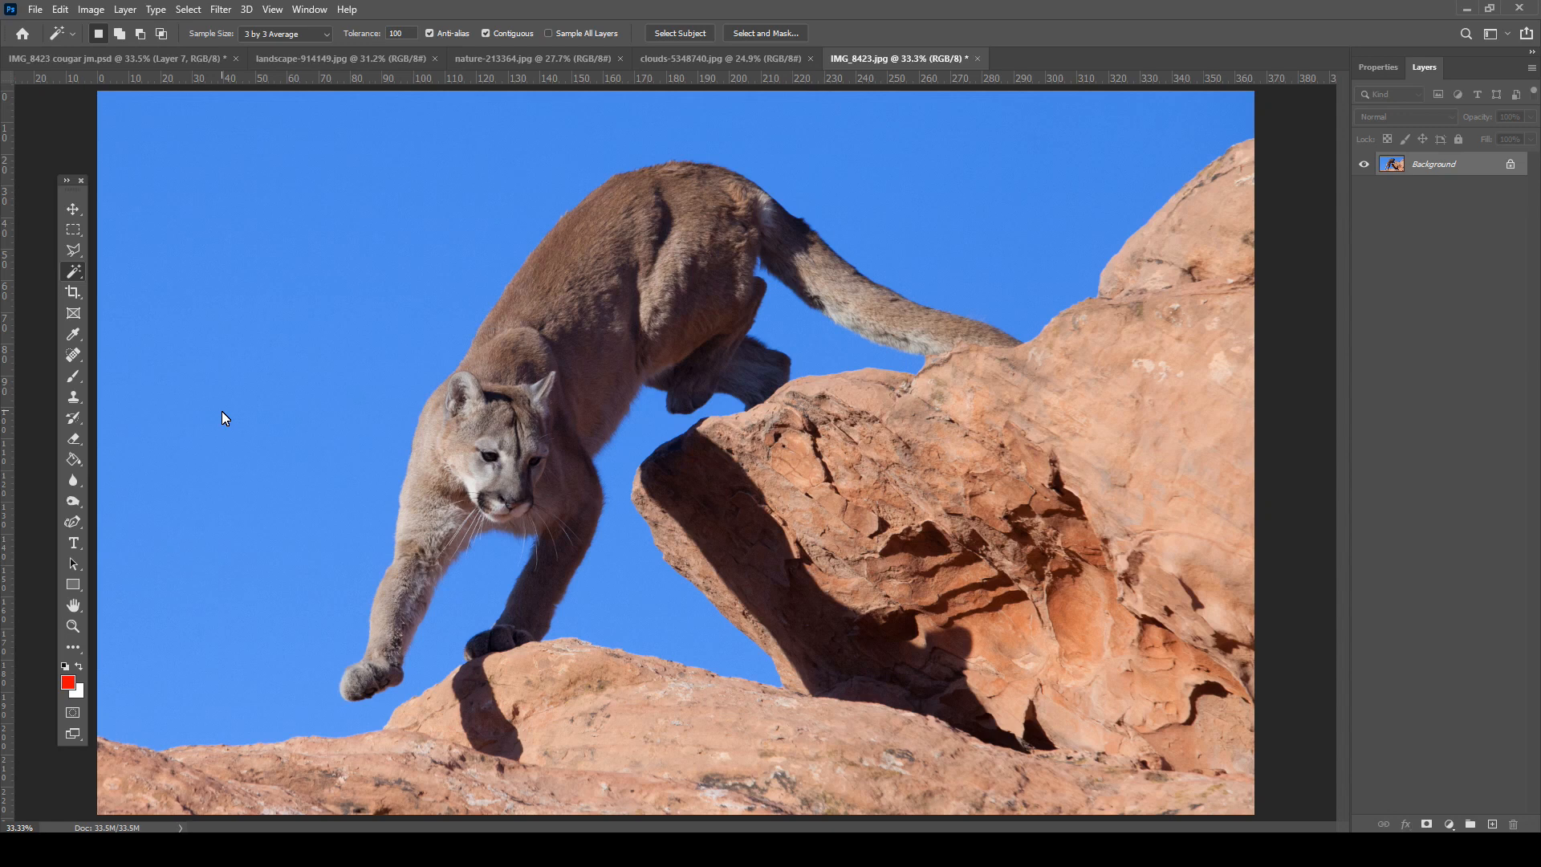
Convert the locked Background of IMG_8423.jpg into a normal layer, accepting the name Layer 0
{"action": "left_click", "coordinate": [78, 251]}
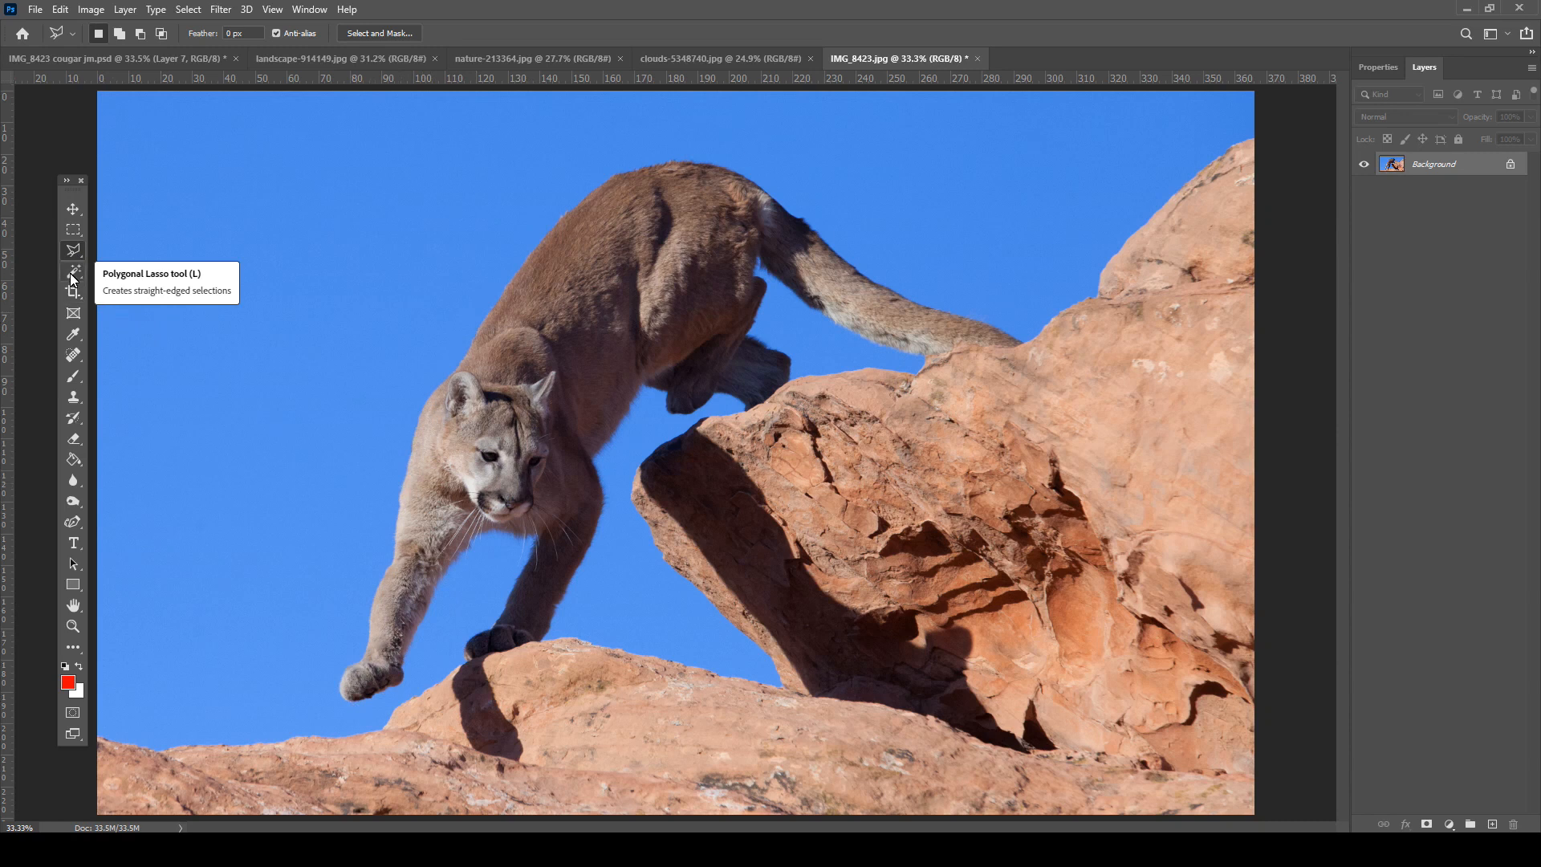
{"action": "key", "text": "w"}
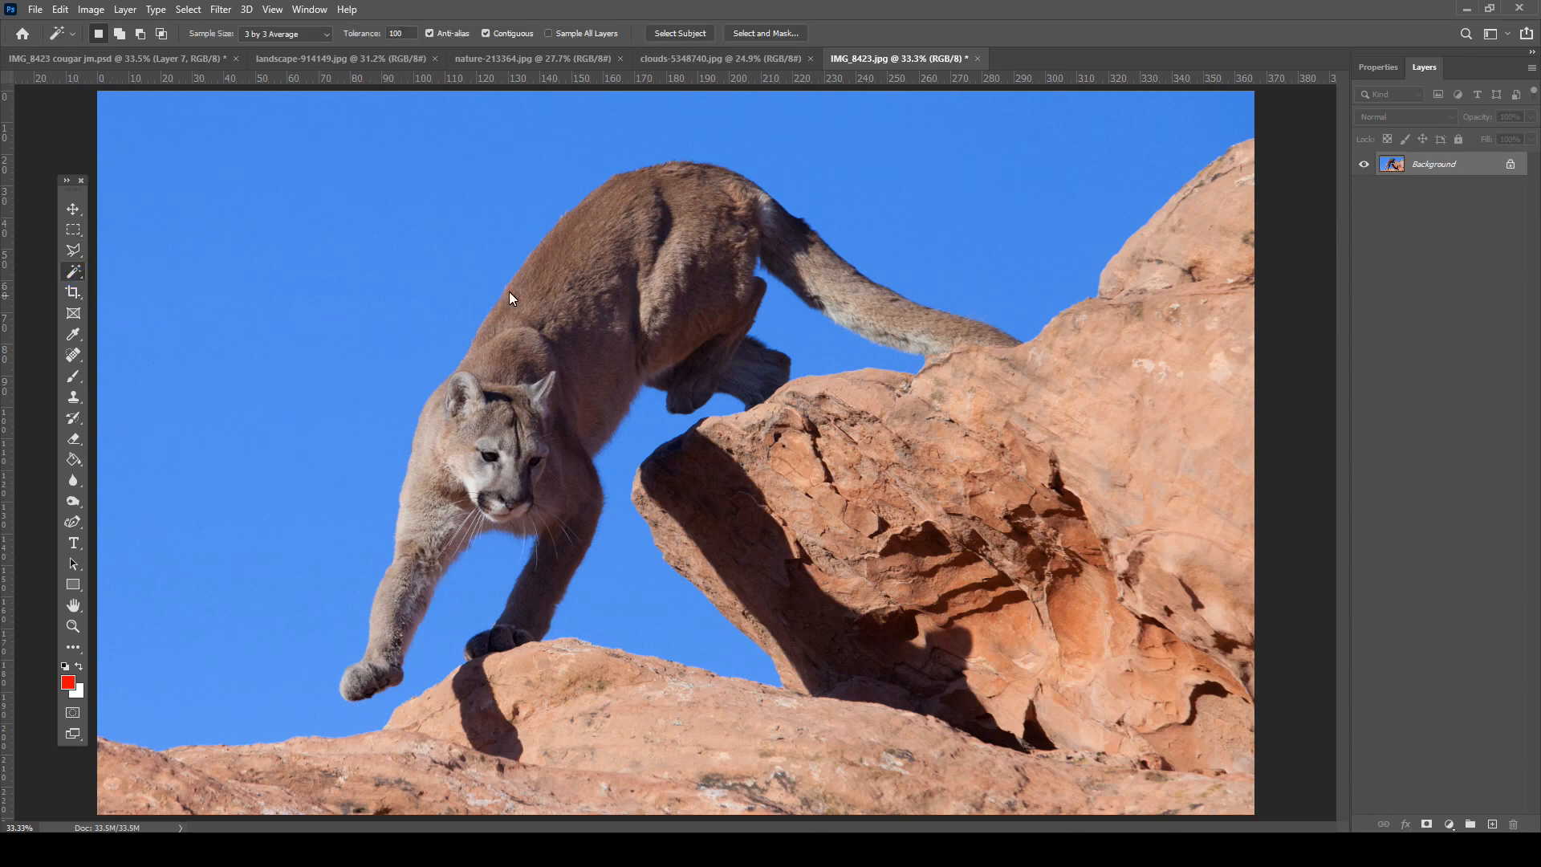
{"action": "double_click", "coordinate": [1423, 164]}
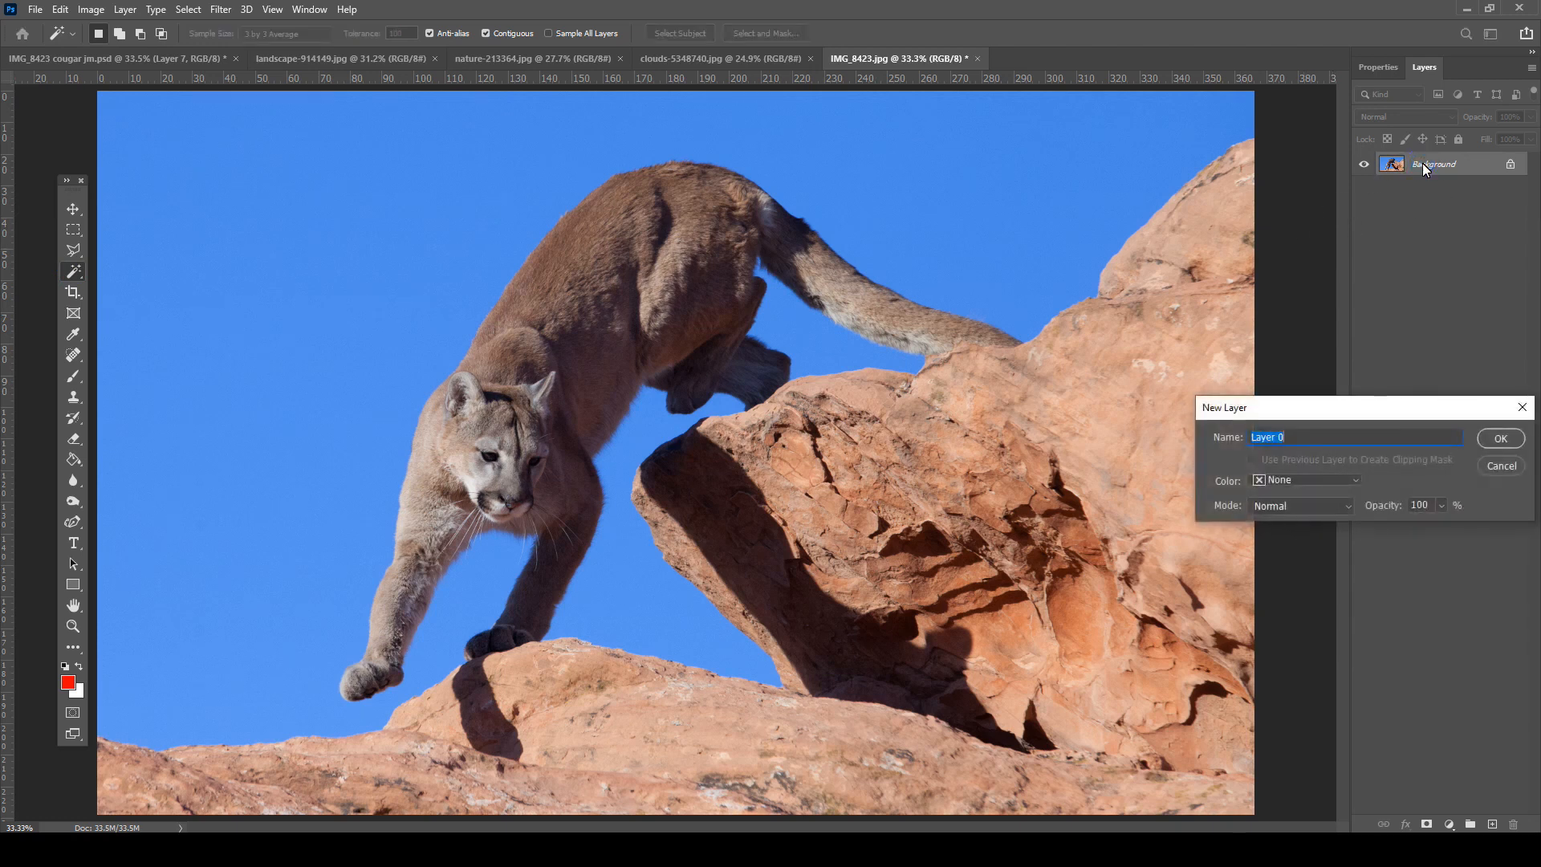
{"action": "key", "text": "Return"}
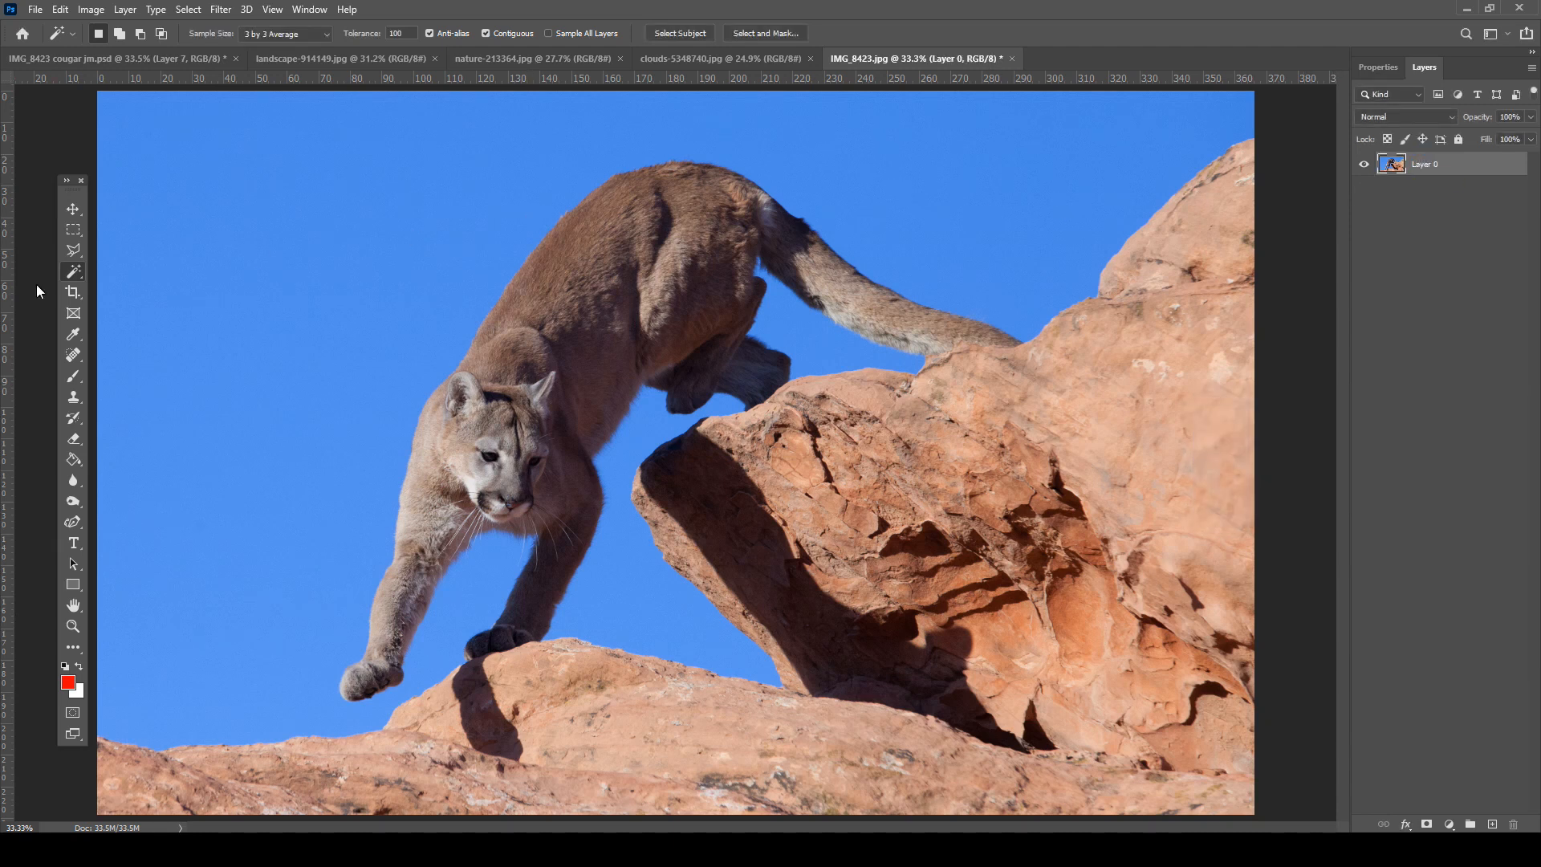
Activate the Magic Wand tool with a tolerance of 100
{"action": "left_click", "coordinate": [79, 291]}
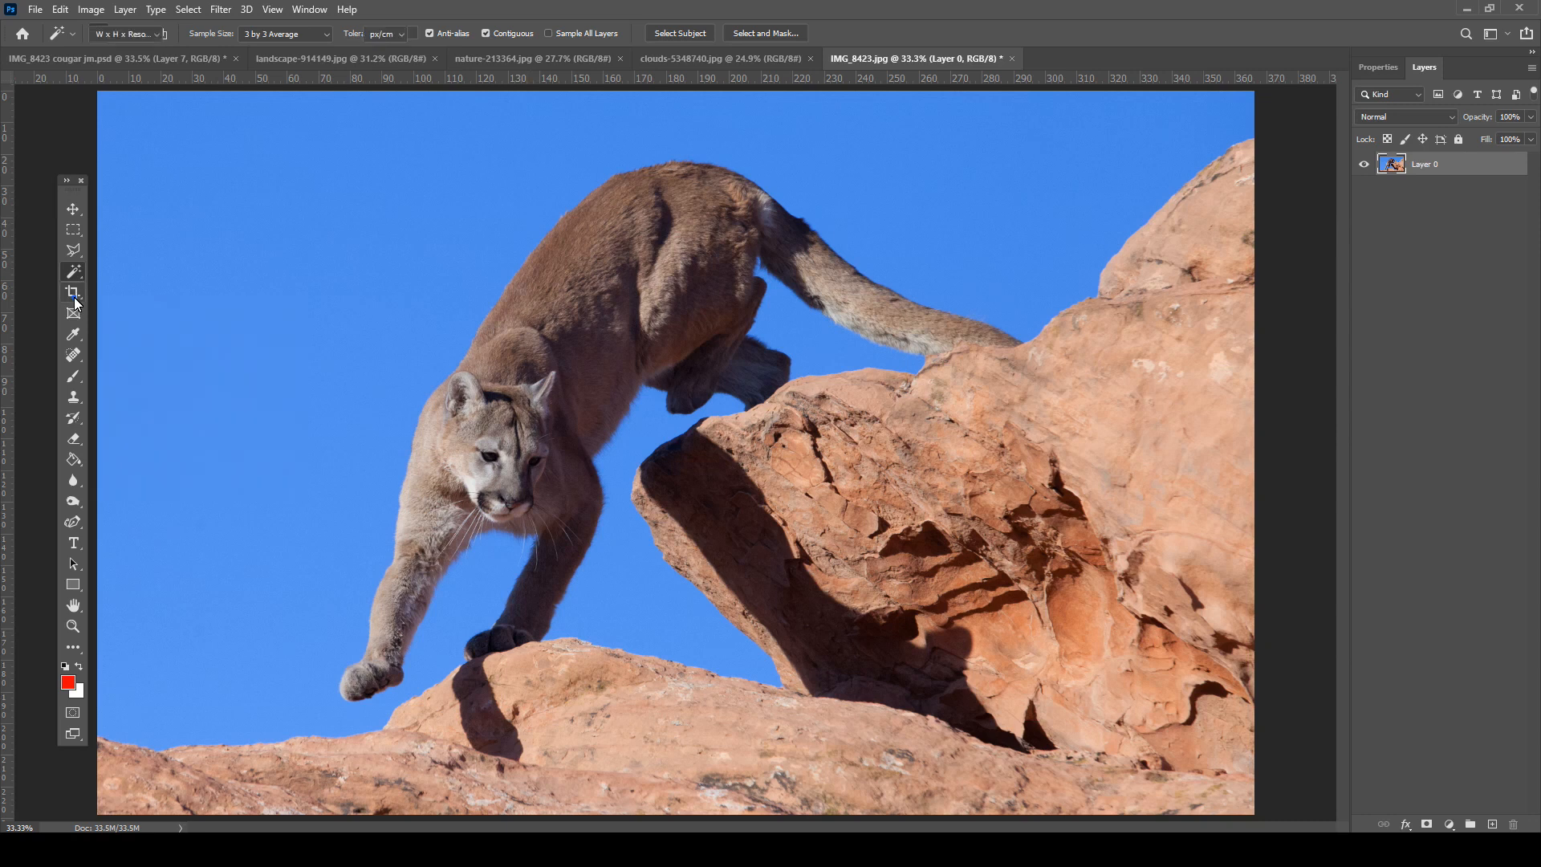
{"action": "left_click", "coordinate": [76, 275]}
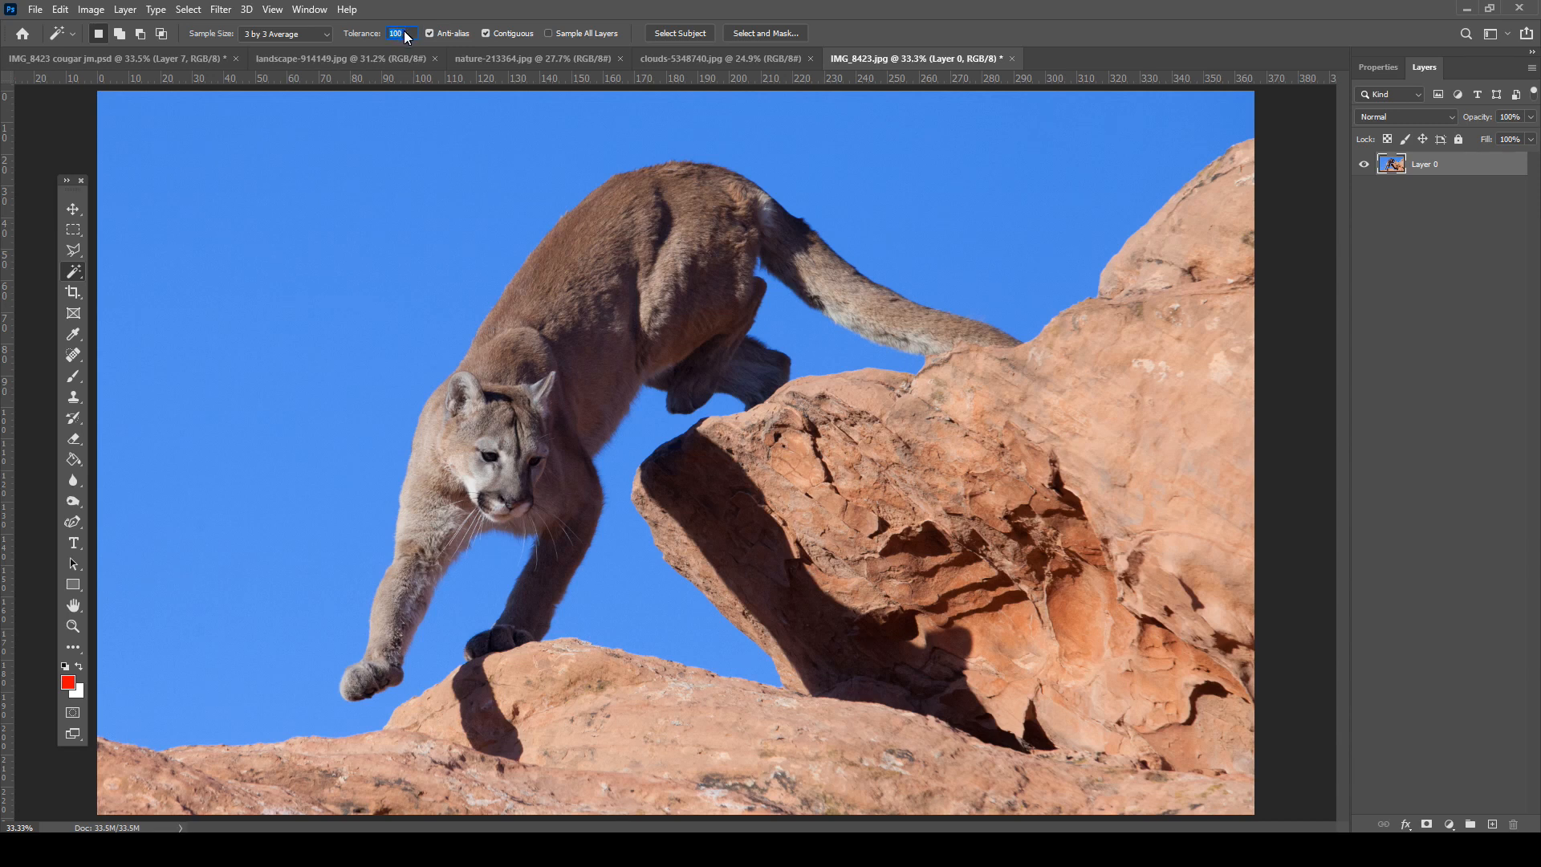
{"action": "type", "text": "1"}
{"action": "left_click", "coordinate": [60, 9]}
{"action": "left_click", "coordinate": [62, 25]}
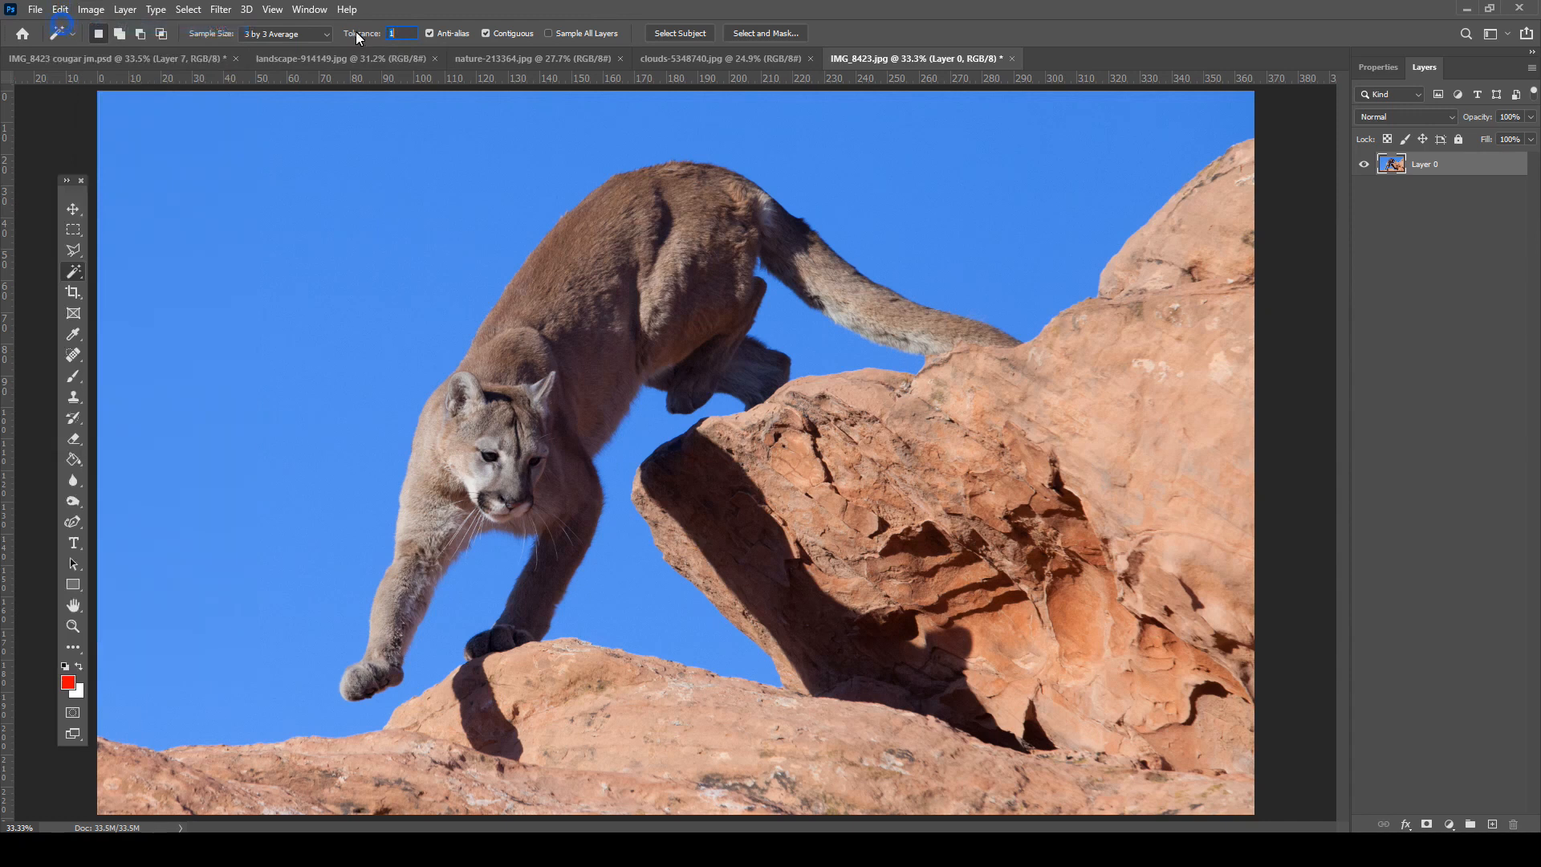
{"action": "type", "text": "100"}
{"action": "key", "text": "Return"}
Delete the blue sky around the cougar, including the gaps under its belly and tail, and clear the selection
{"action": "left_click", "coordinate": [383, 229]}
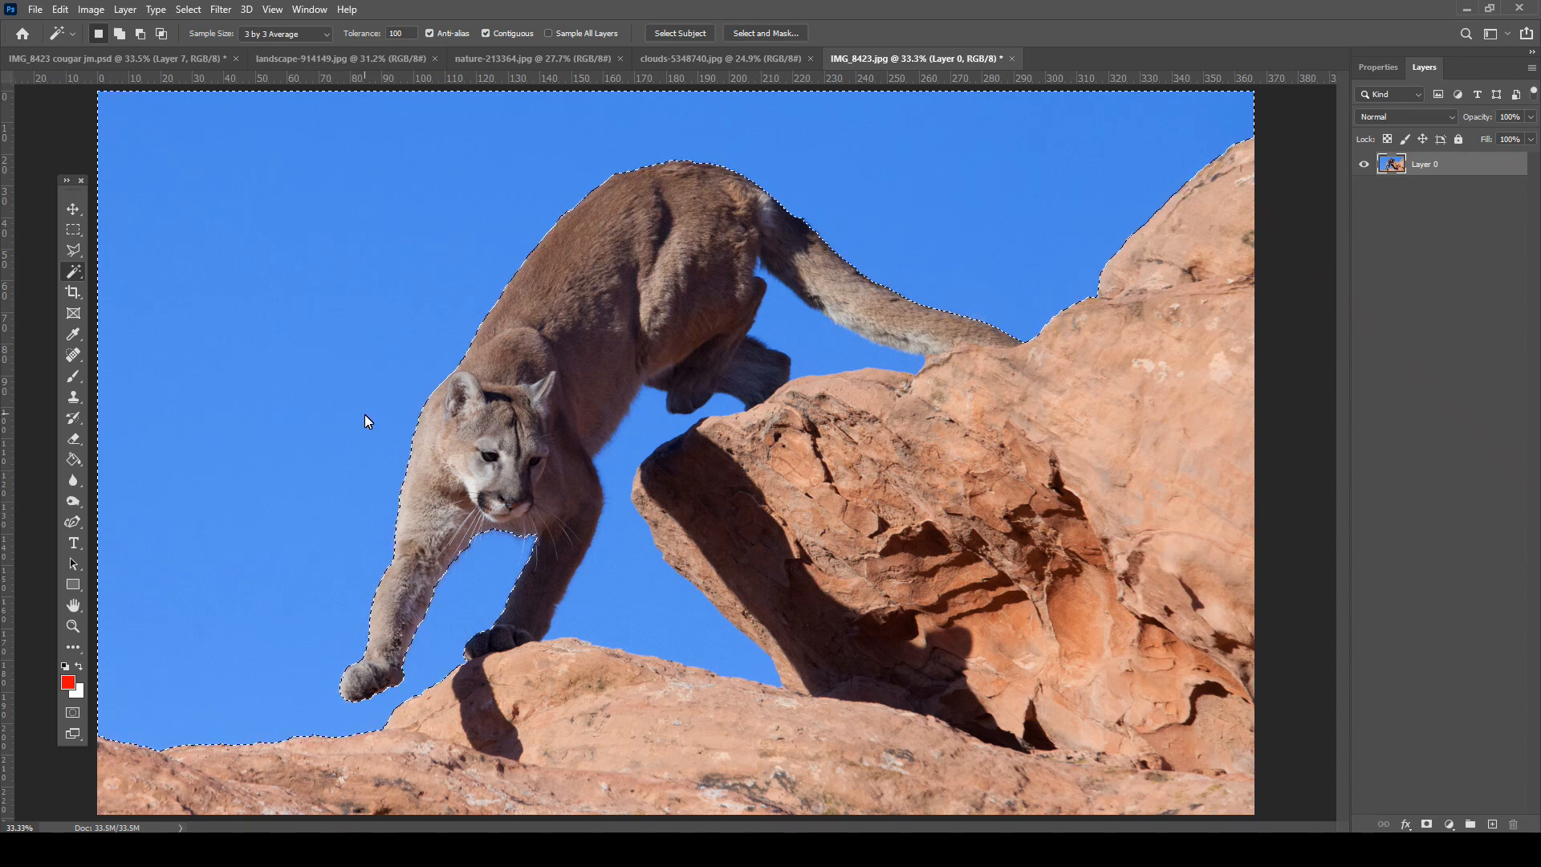
{"action": "key", "text": "Delete"}
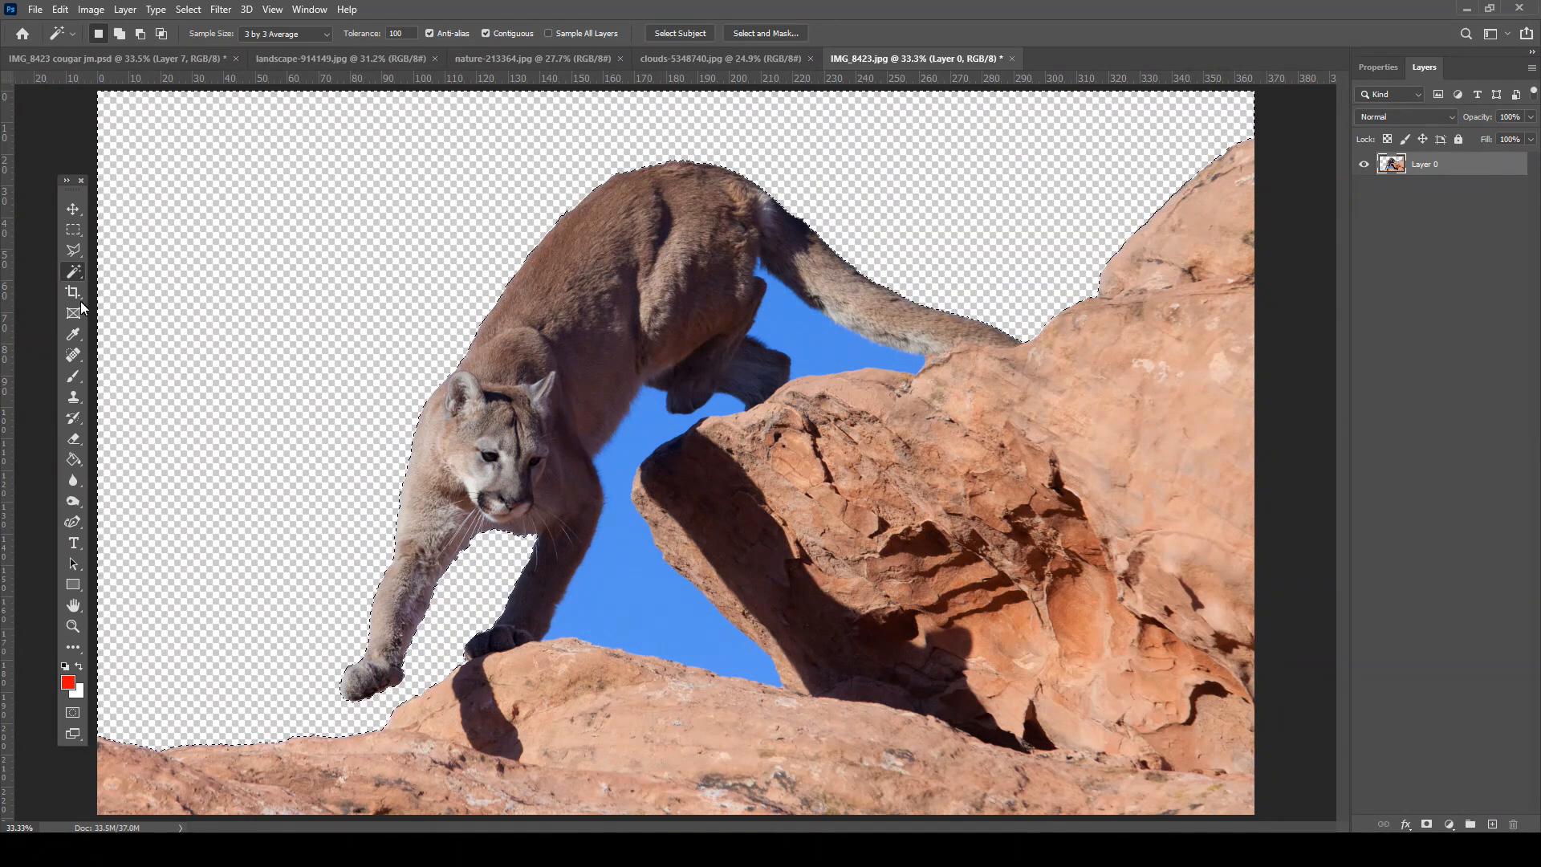
{"action": "left_click", "coordinate": [652, 598]}
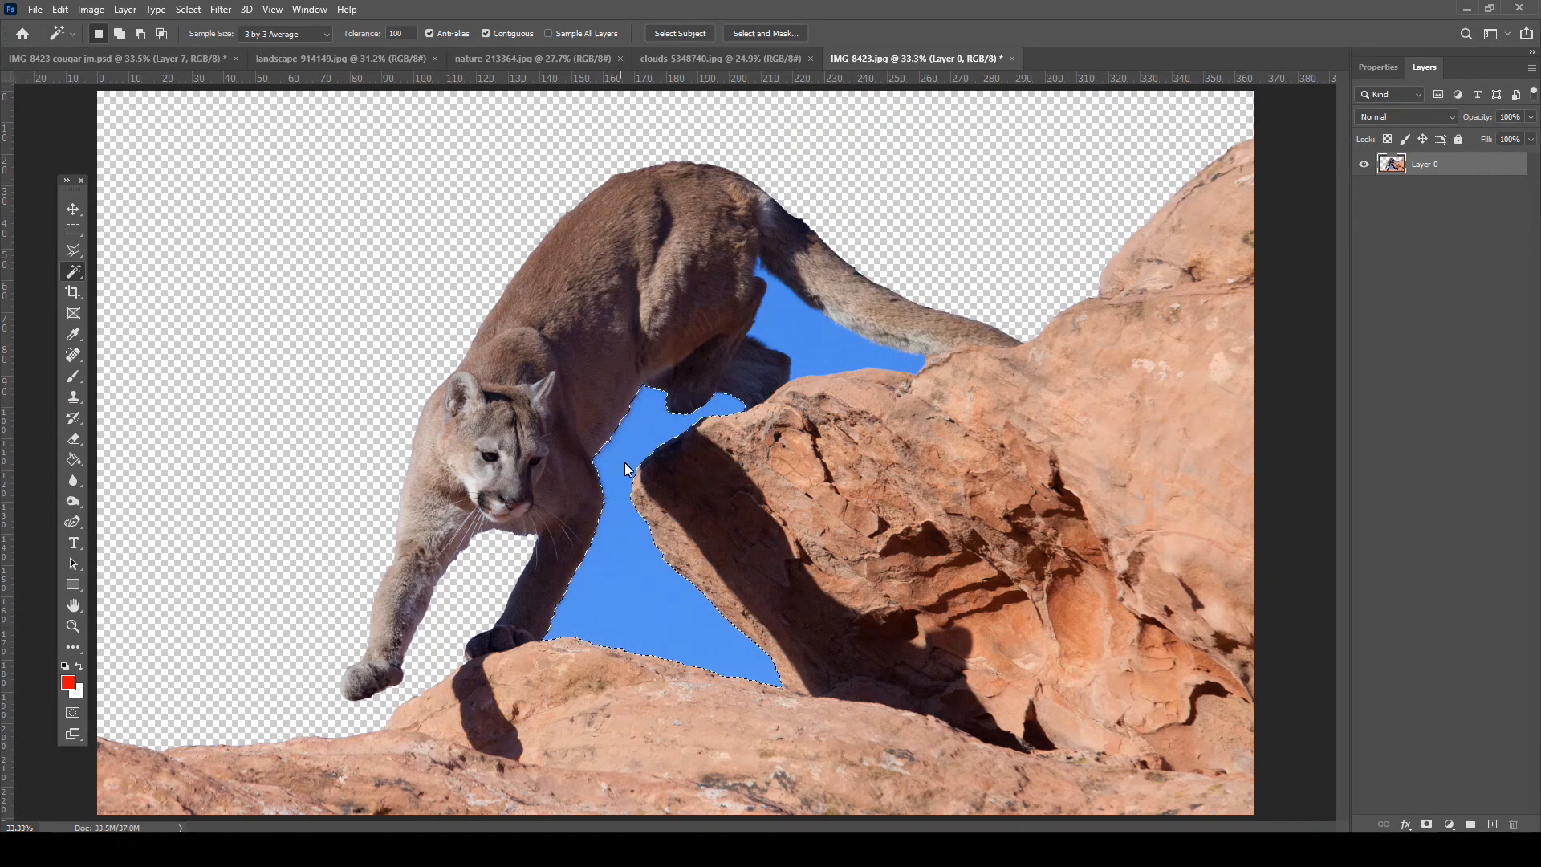
{"action": "key", "text": "Delete"}
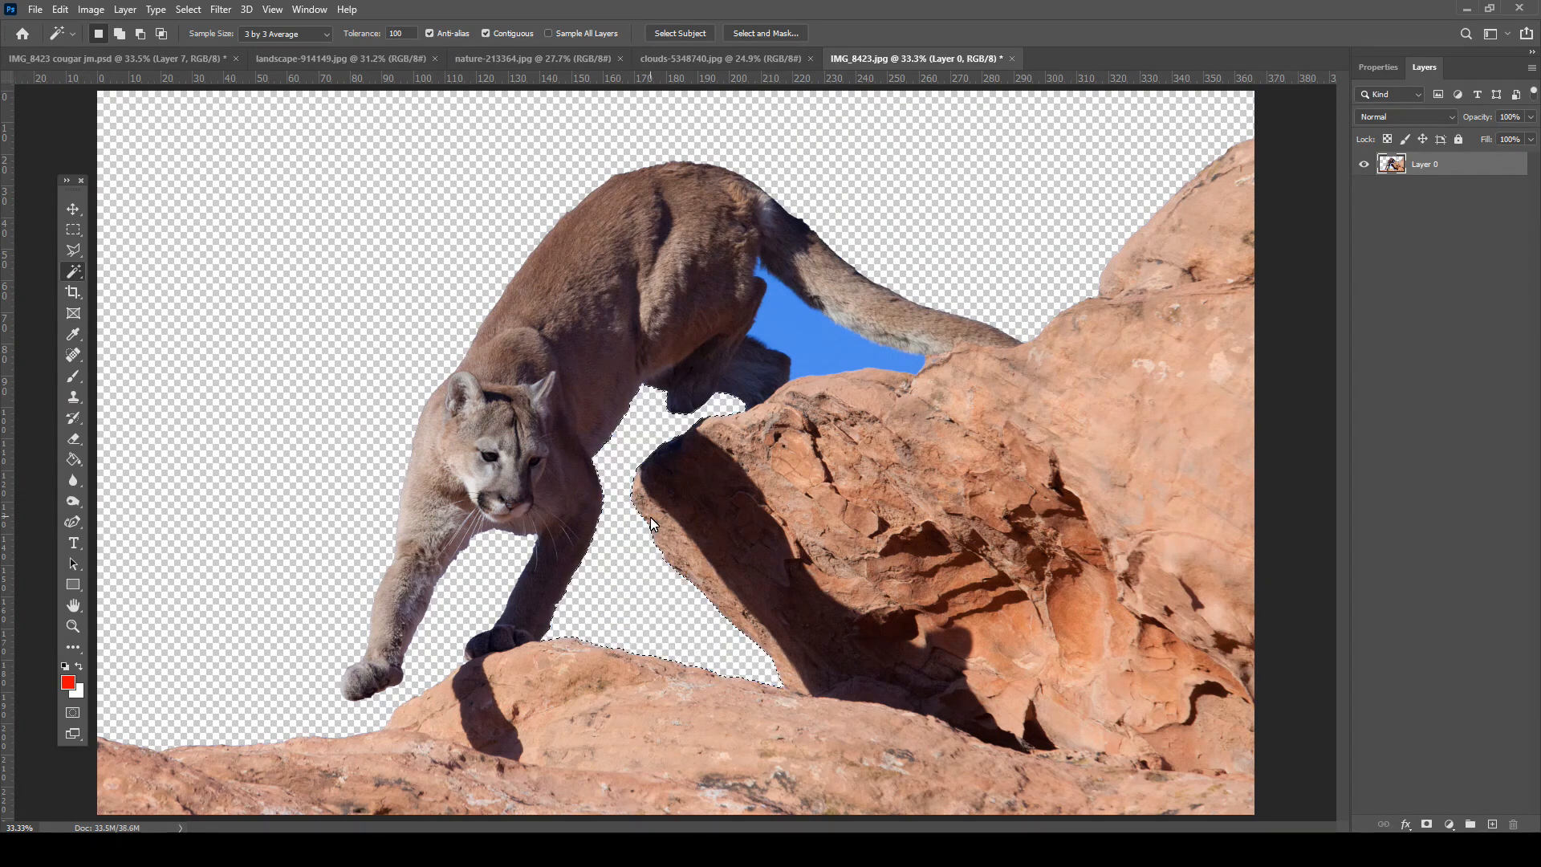
{"action": "left_click", "coordinate": [811, 334]}
{"action": "key", "text": "Delete"}
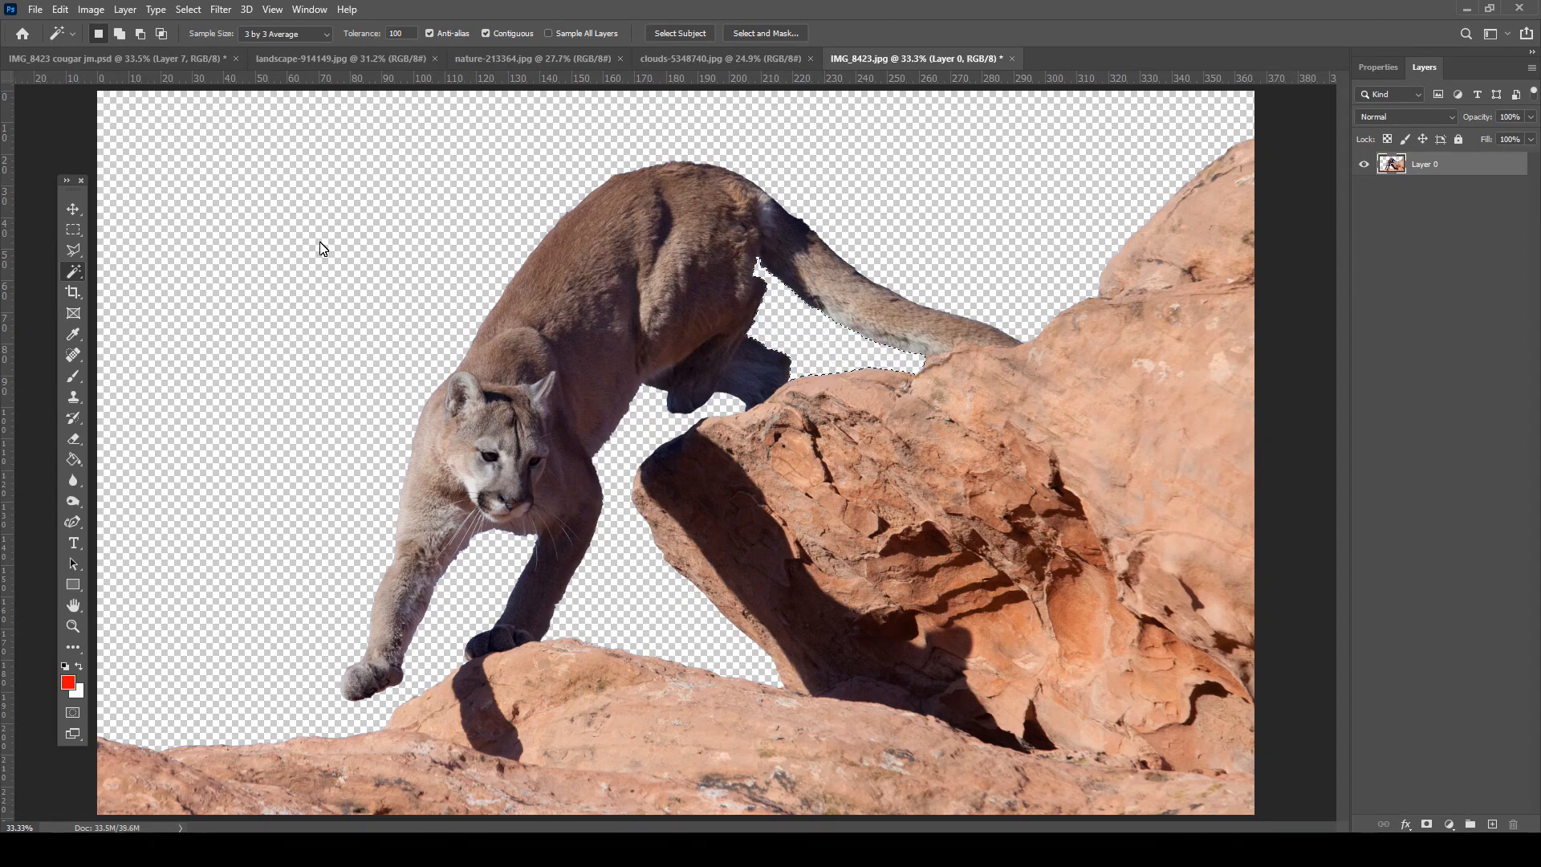
{"action": "left_click", "coordinate": [188, 9]}
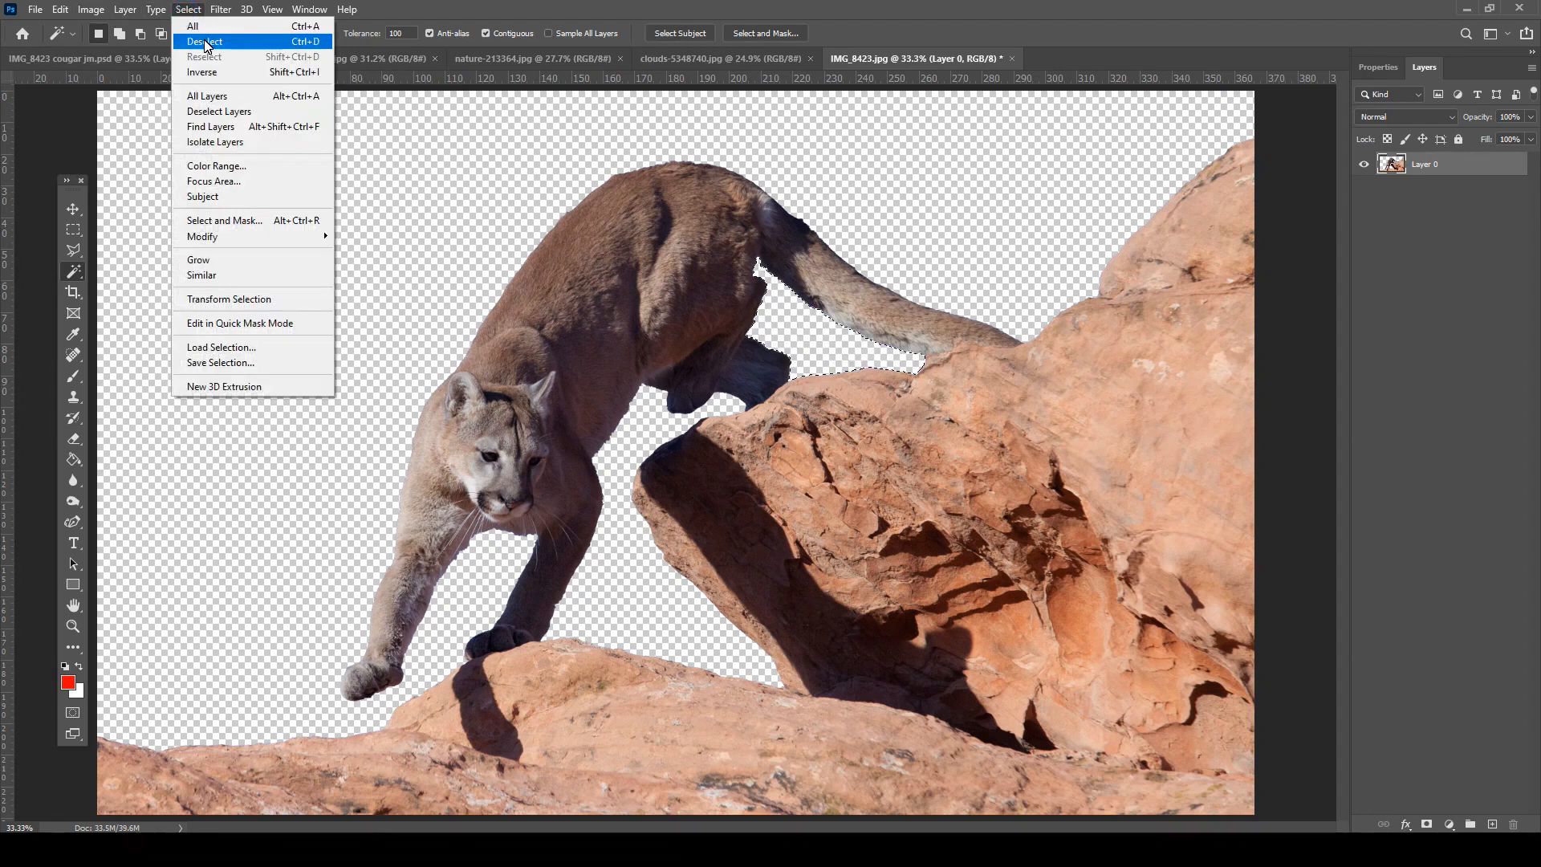
{"action": "left_click", "coordinate": [207, 43]}
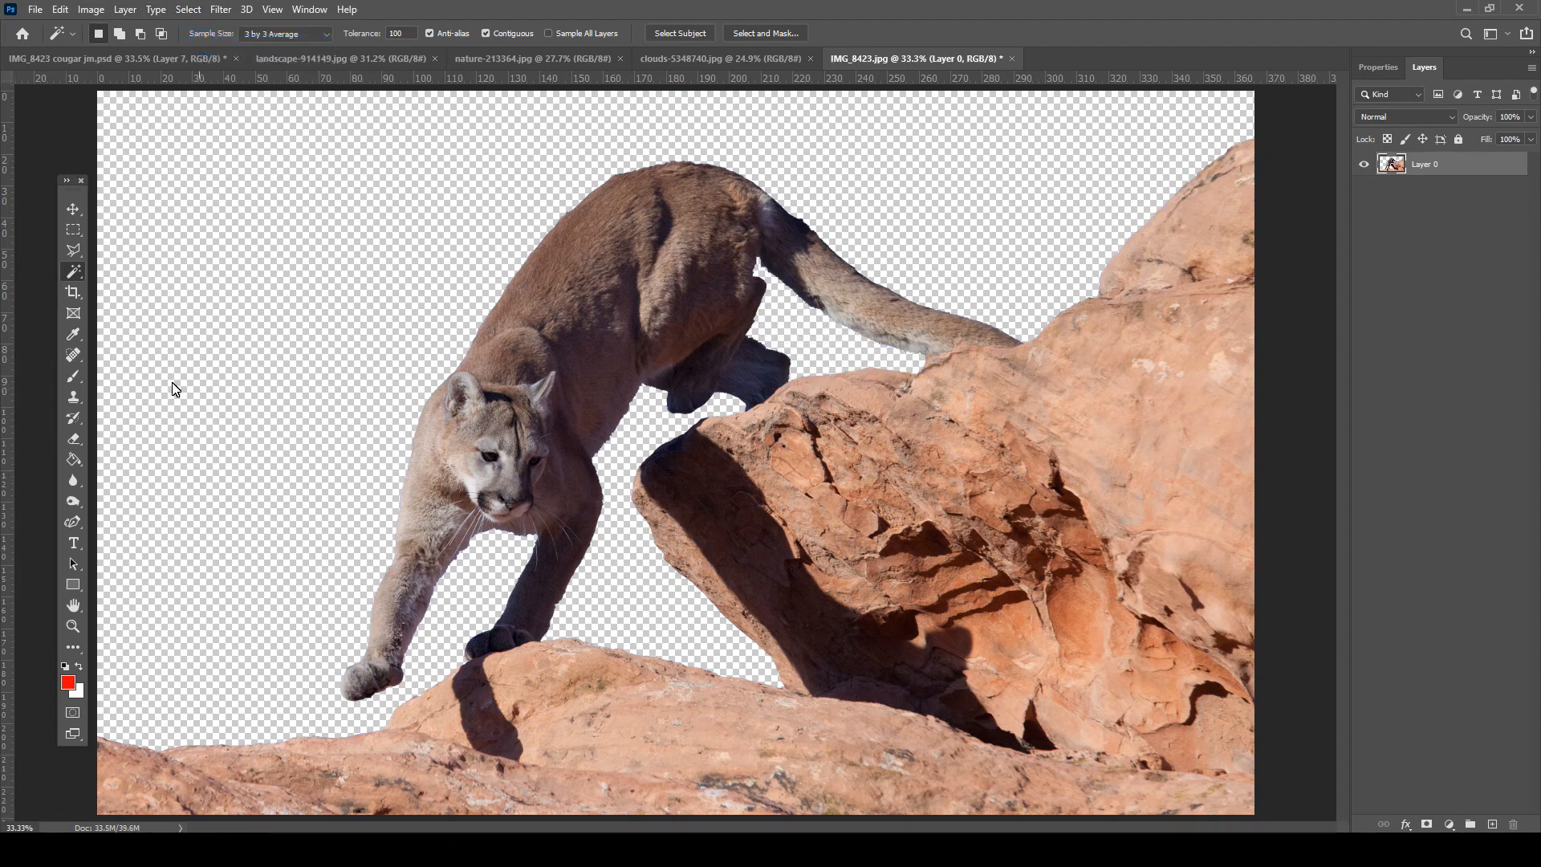
Float the sunset image landscape-914149.jpg and the cougar photo IMG_8423.jpg in separate overlapping windows, with the sunset in front
{"action": "left_click", "coordinate": [75, 211]}
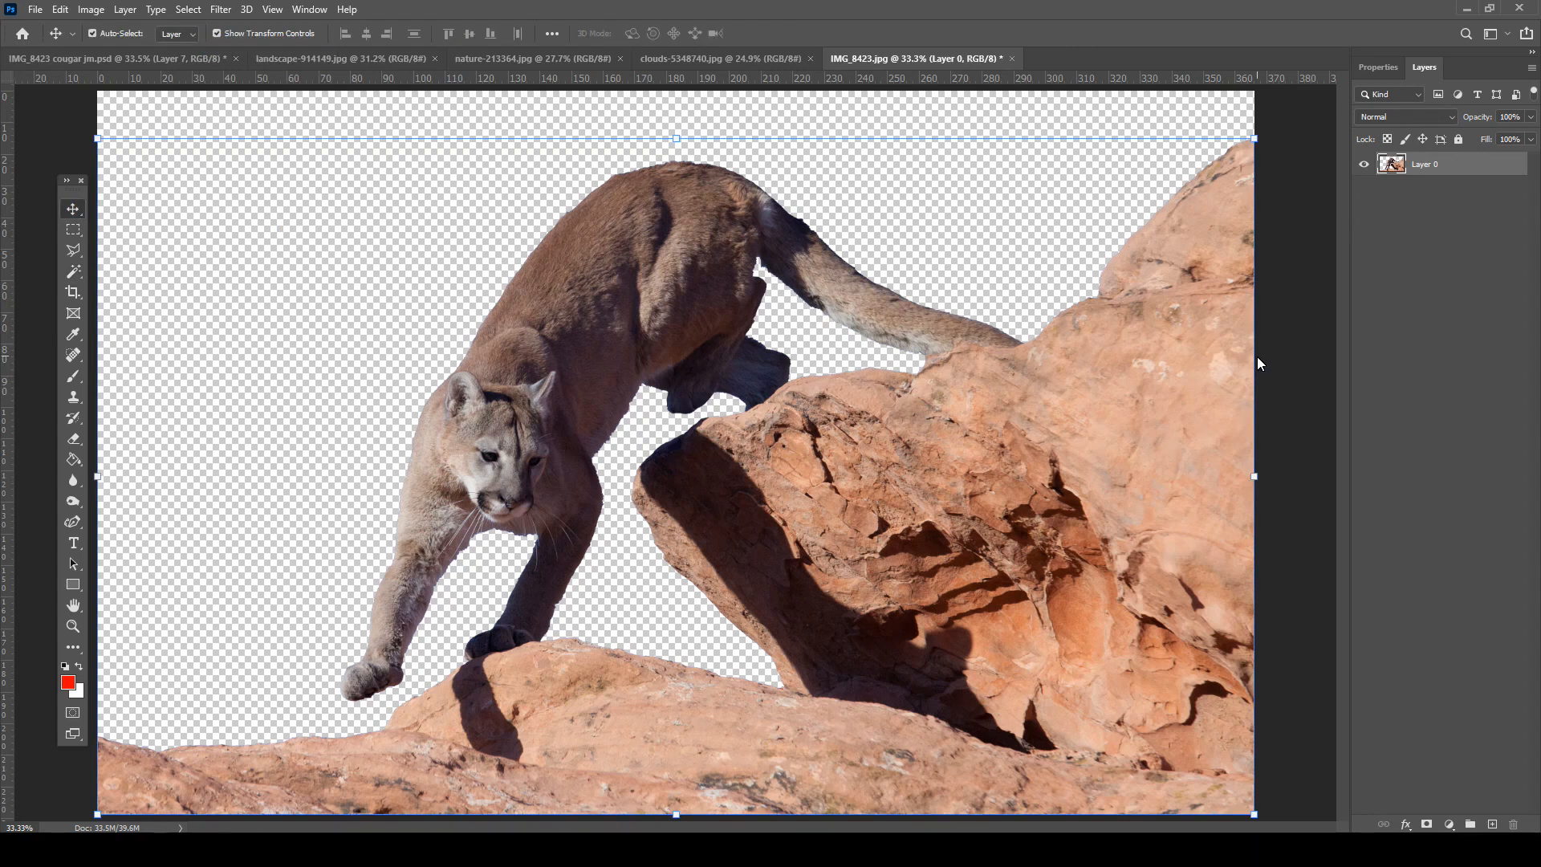
{"action": "left_click", "coordinate": [713, 60]}
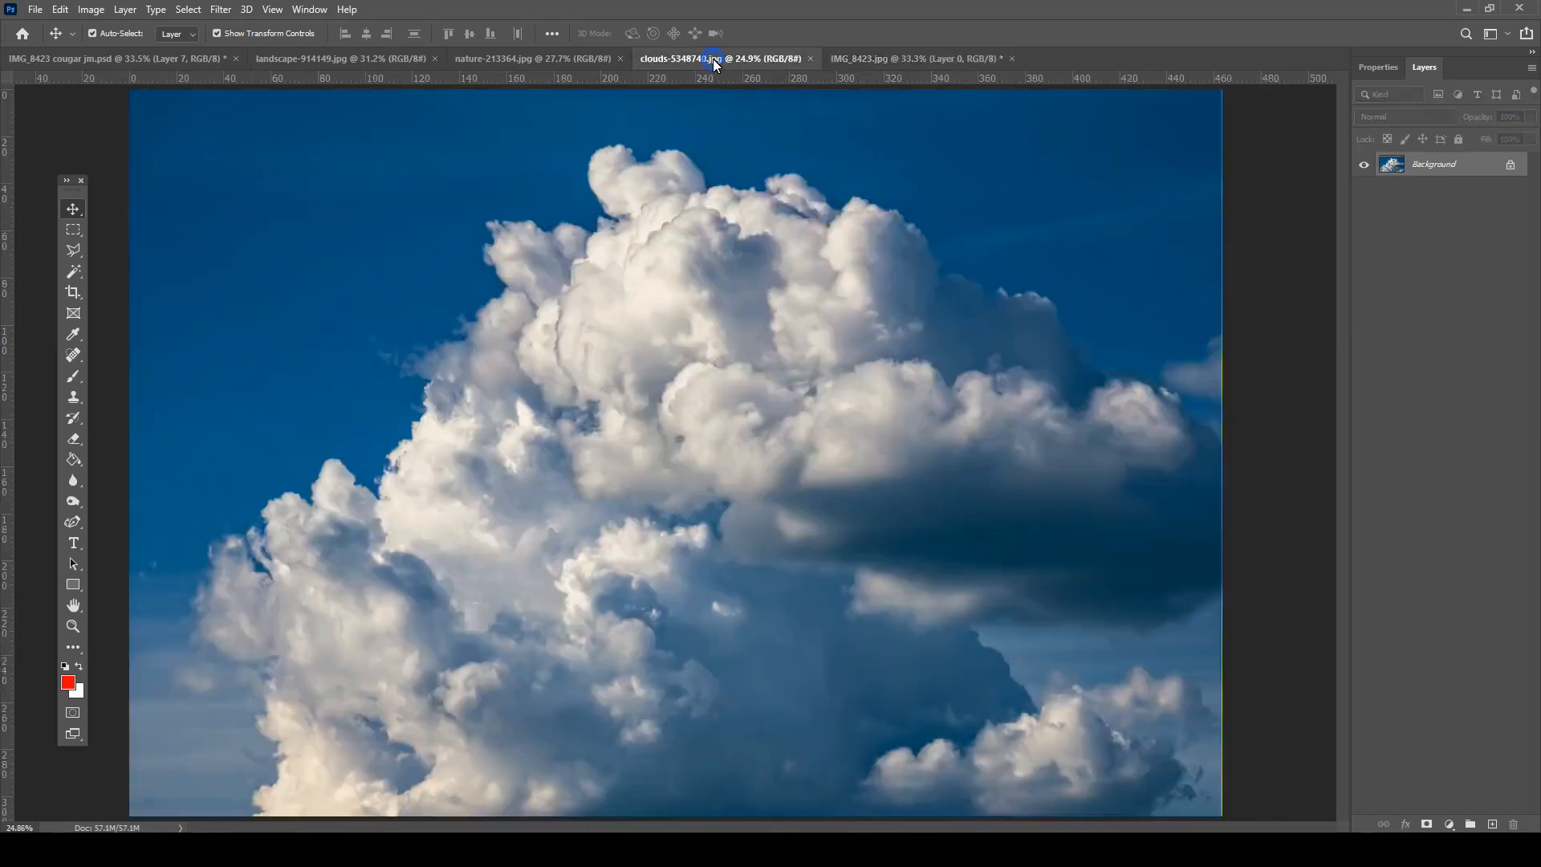
{"action": "left_click", "coordinate": [549, 62]}
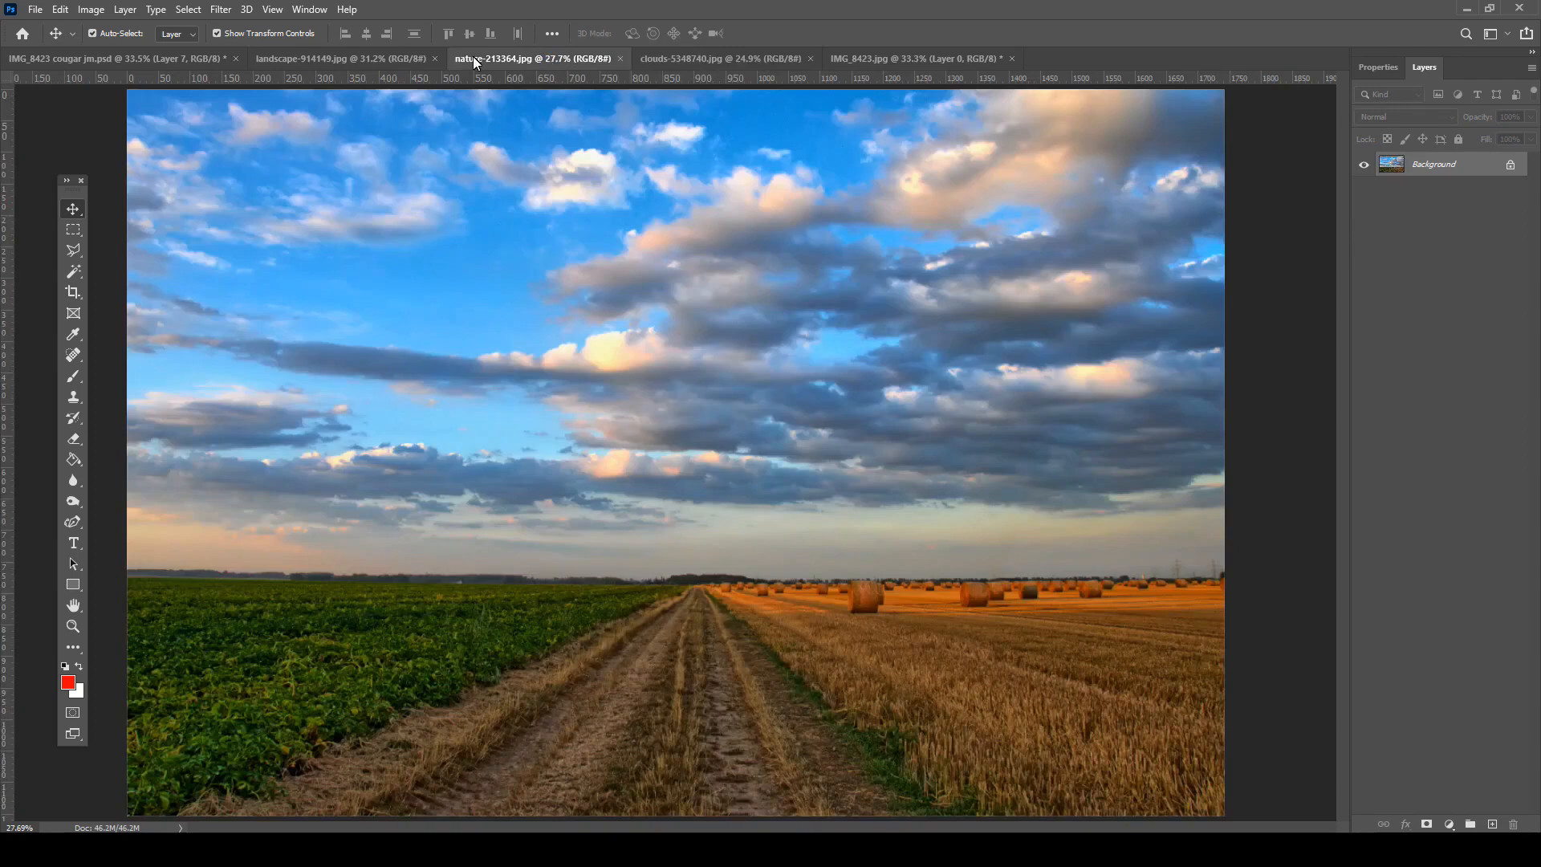
{"action": "left_click", "coordinate": [355, 59]}
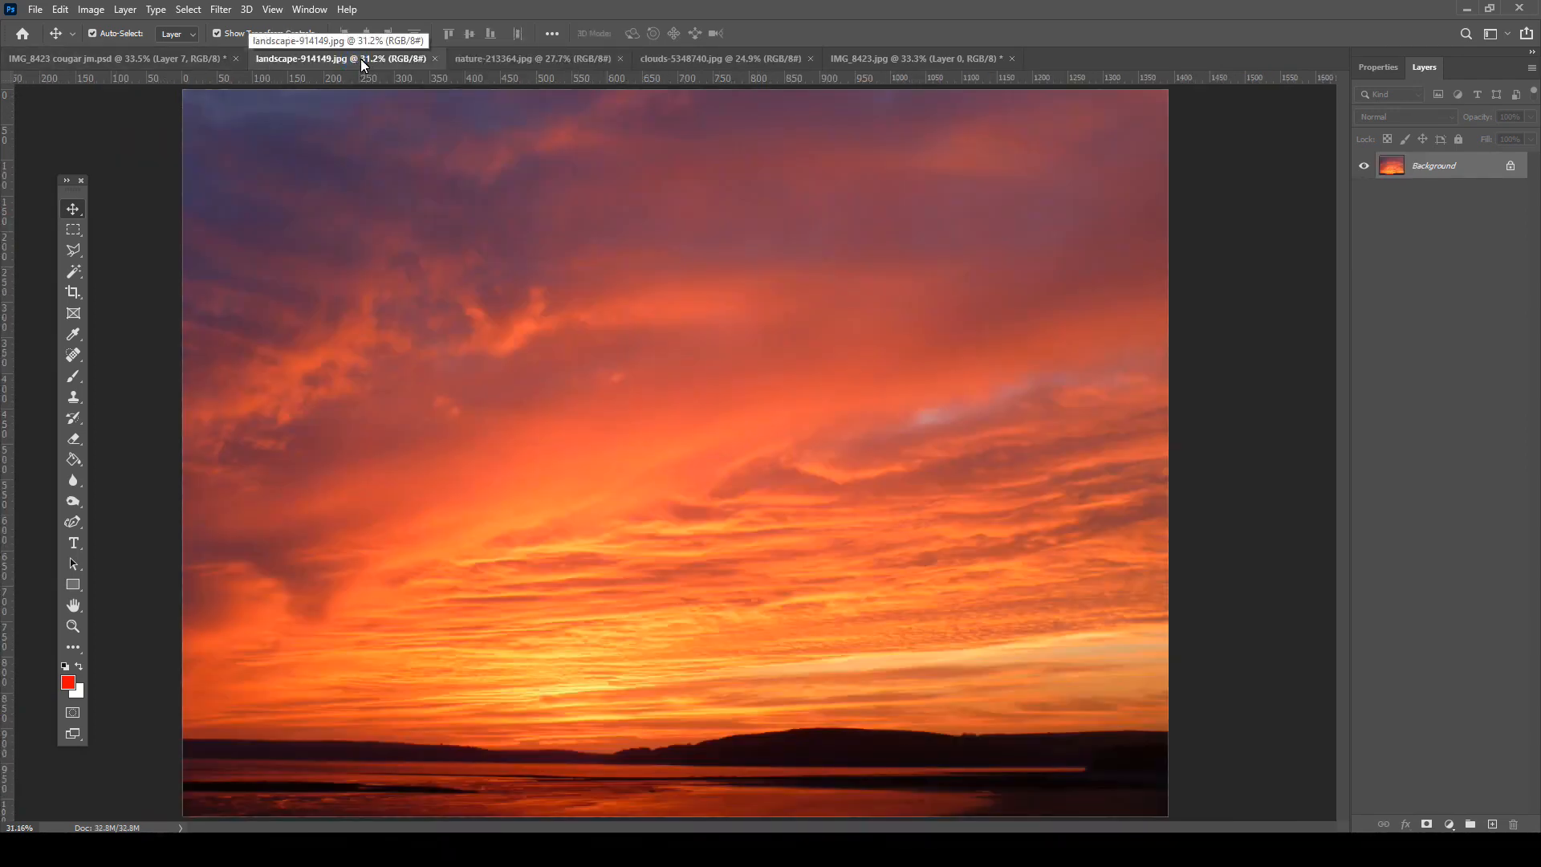
{"action": "left_click_drag", "start_coordinate": [351, 60], "coordinate": [595, 411]}
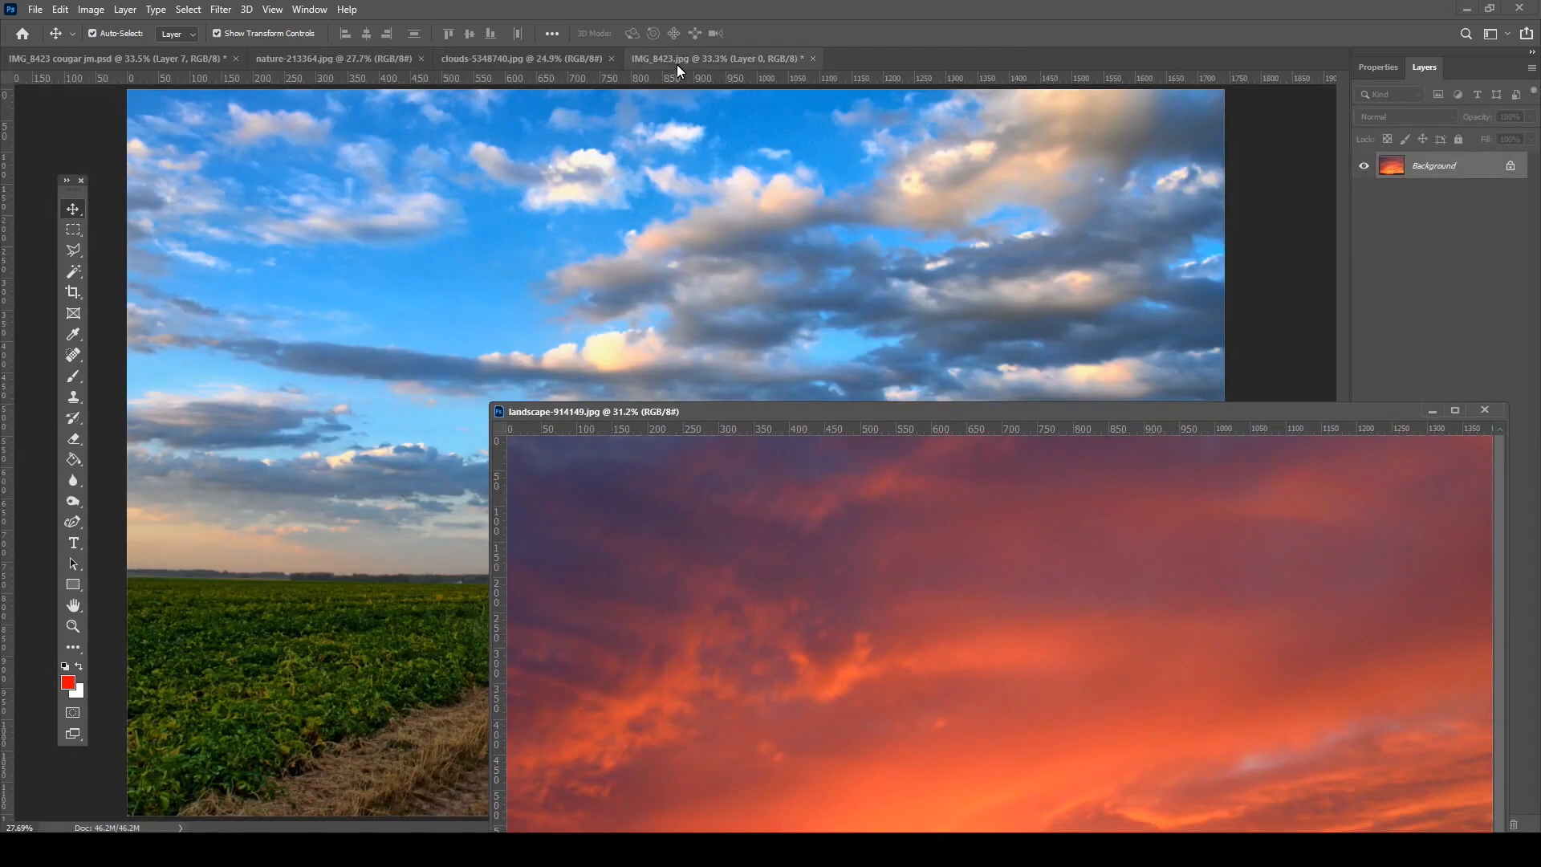
{"action": "left_click_drag", "start_coordinate": [677, 65], "coordinate": [663, 112]}
{"action": "left_click_drag", "start_coordinate": [855, 119], "coordinate": [336, 103]}
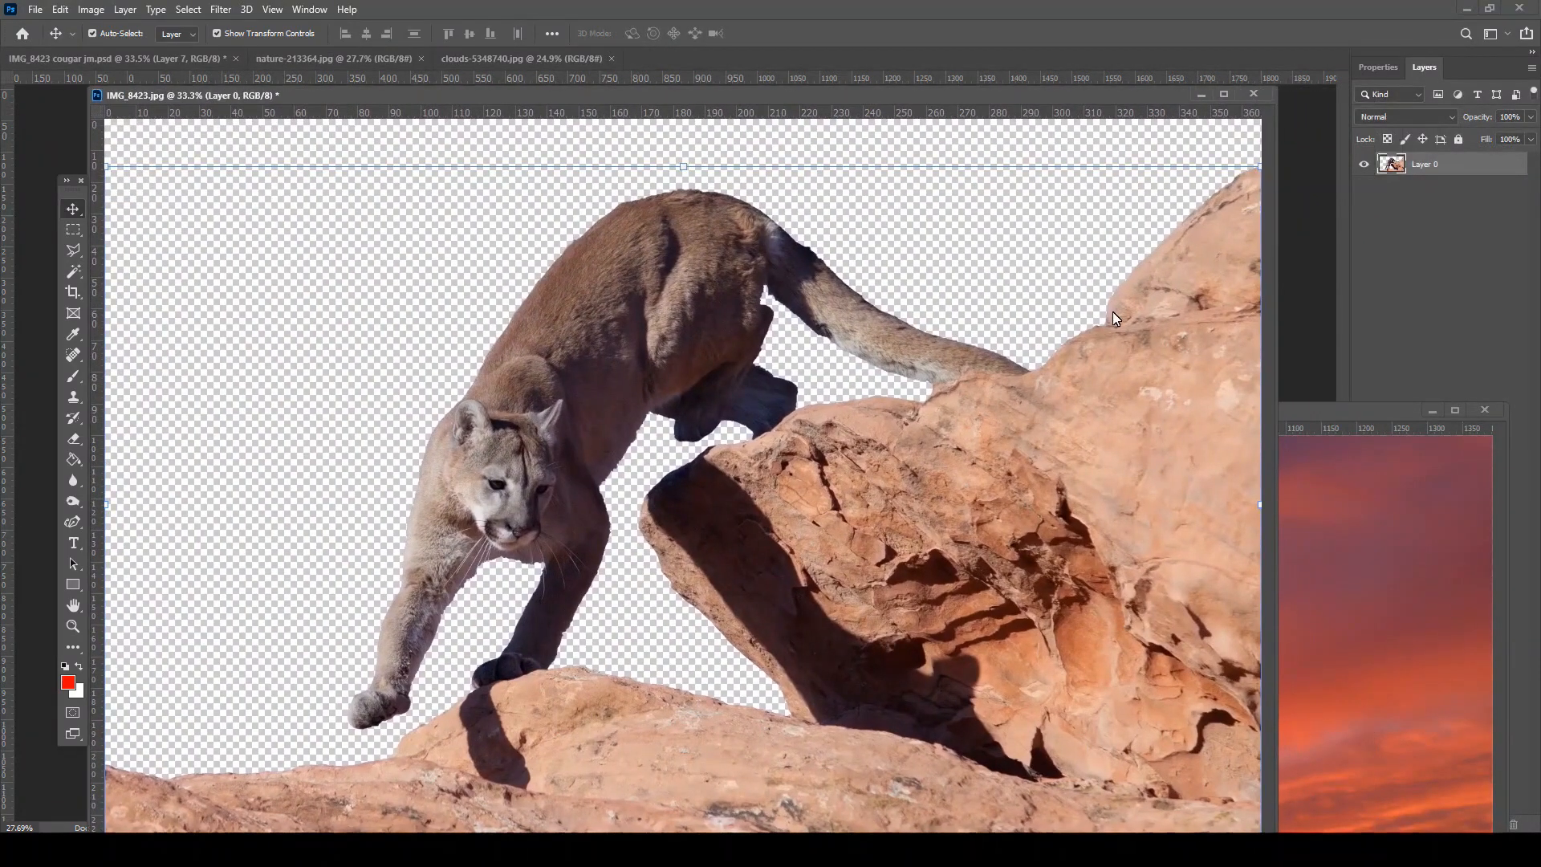
{"action": "left_click", "coordinate": [1395, 417]}
{"action": "left_click_drag", "start_coordinate": [1254, 413], "coordinate": [1259, 188]}
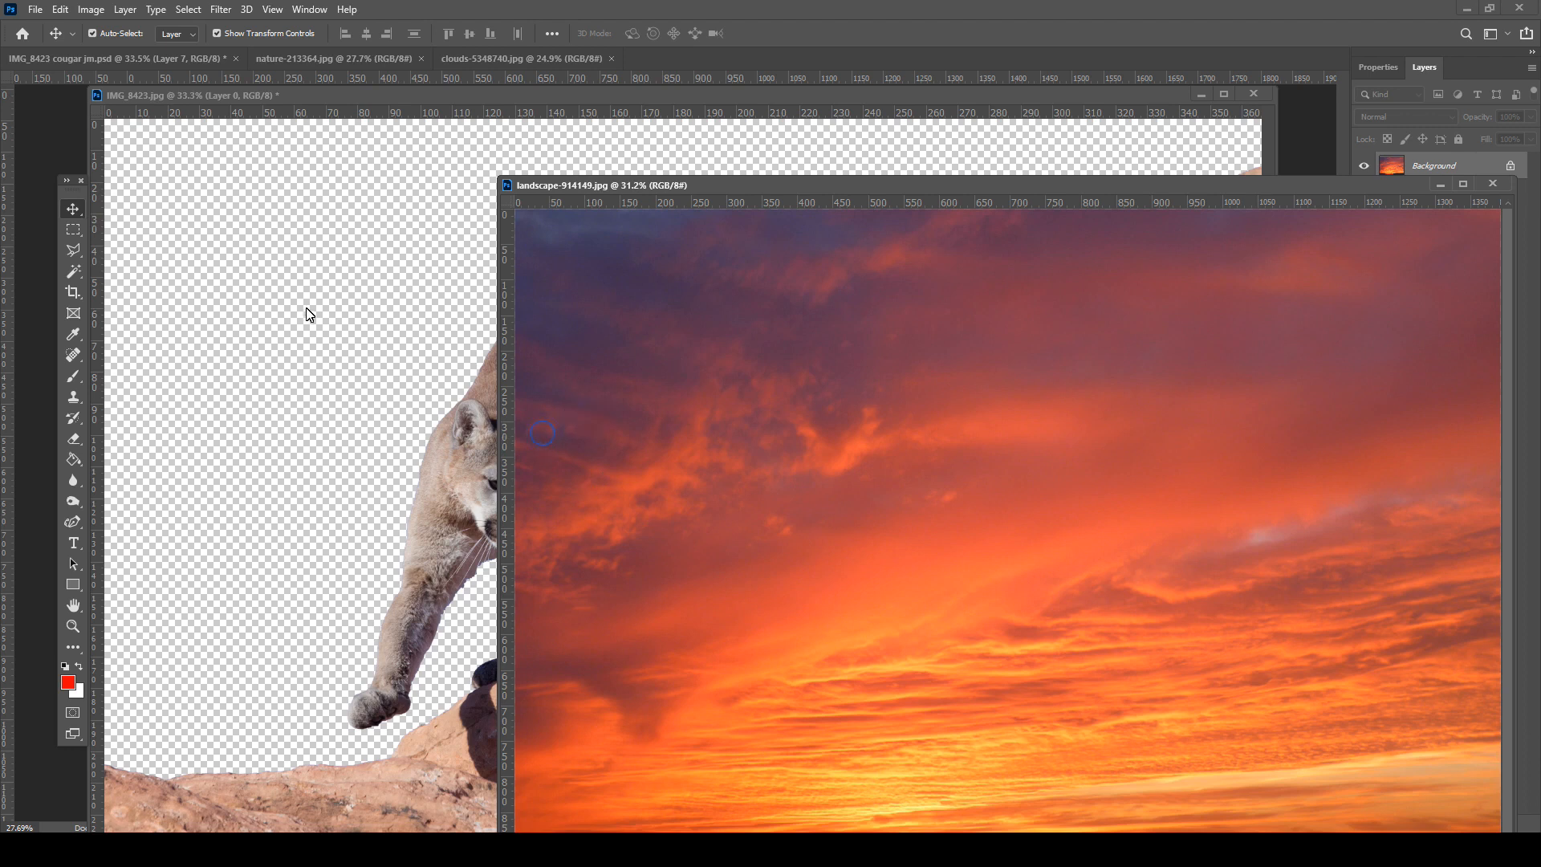
Copy the sunset image into the cougar document with the Move tool and shift it to cover most of the canvas
{"action": "left_click", "coordinate": [687, 380]}
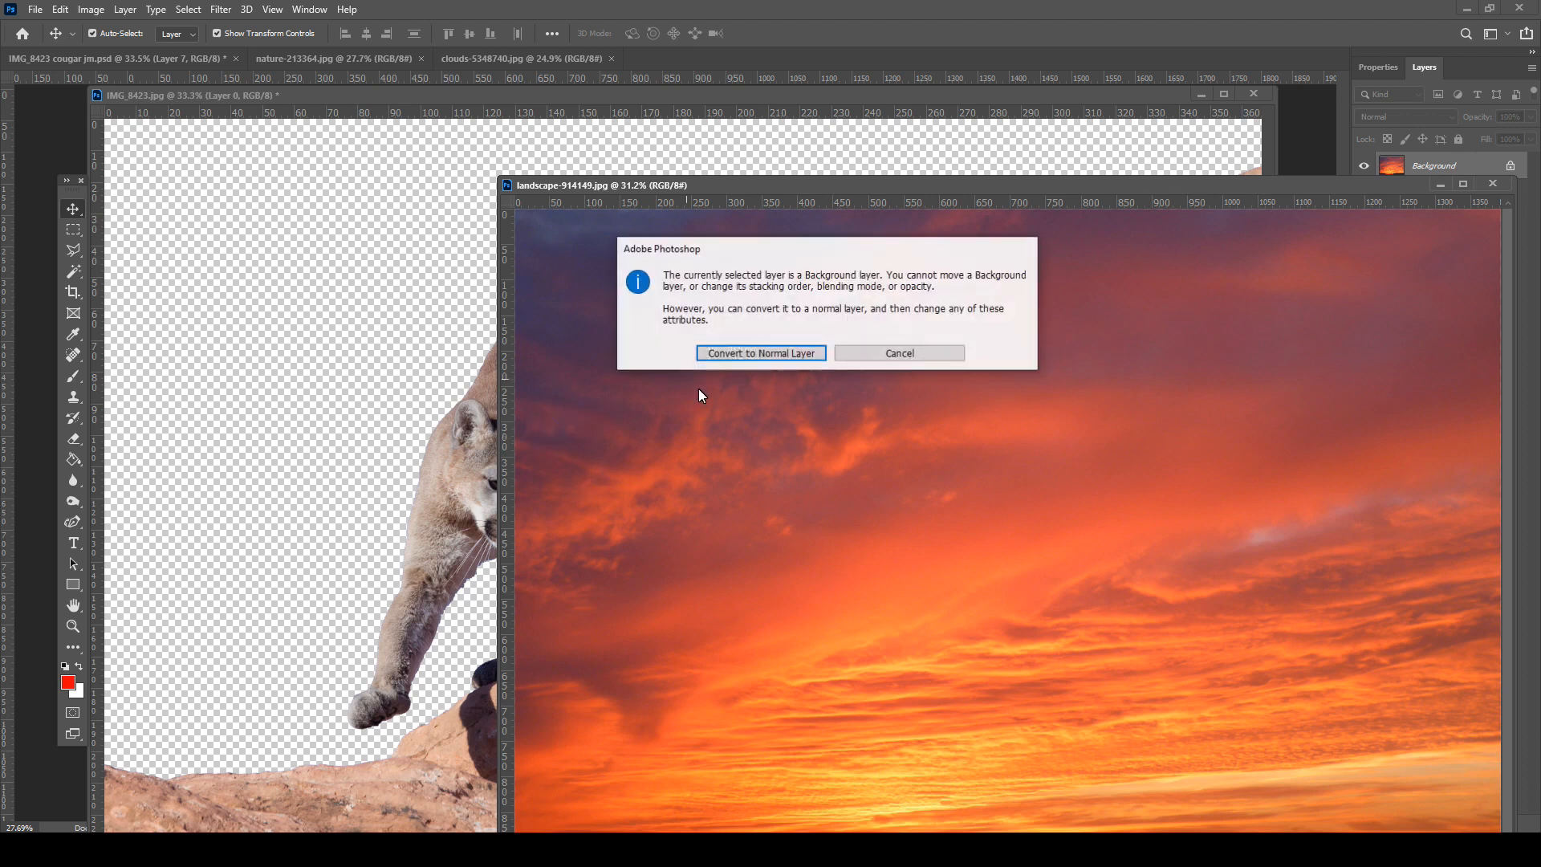
{"action": "left_click", "coordinate": [883, 354]}
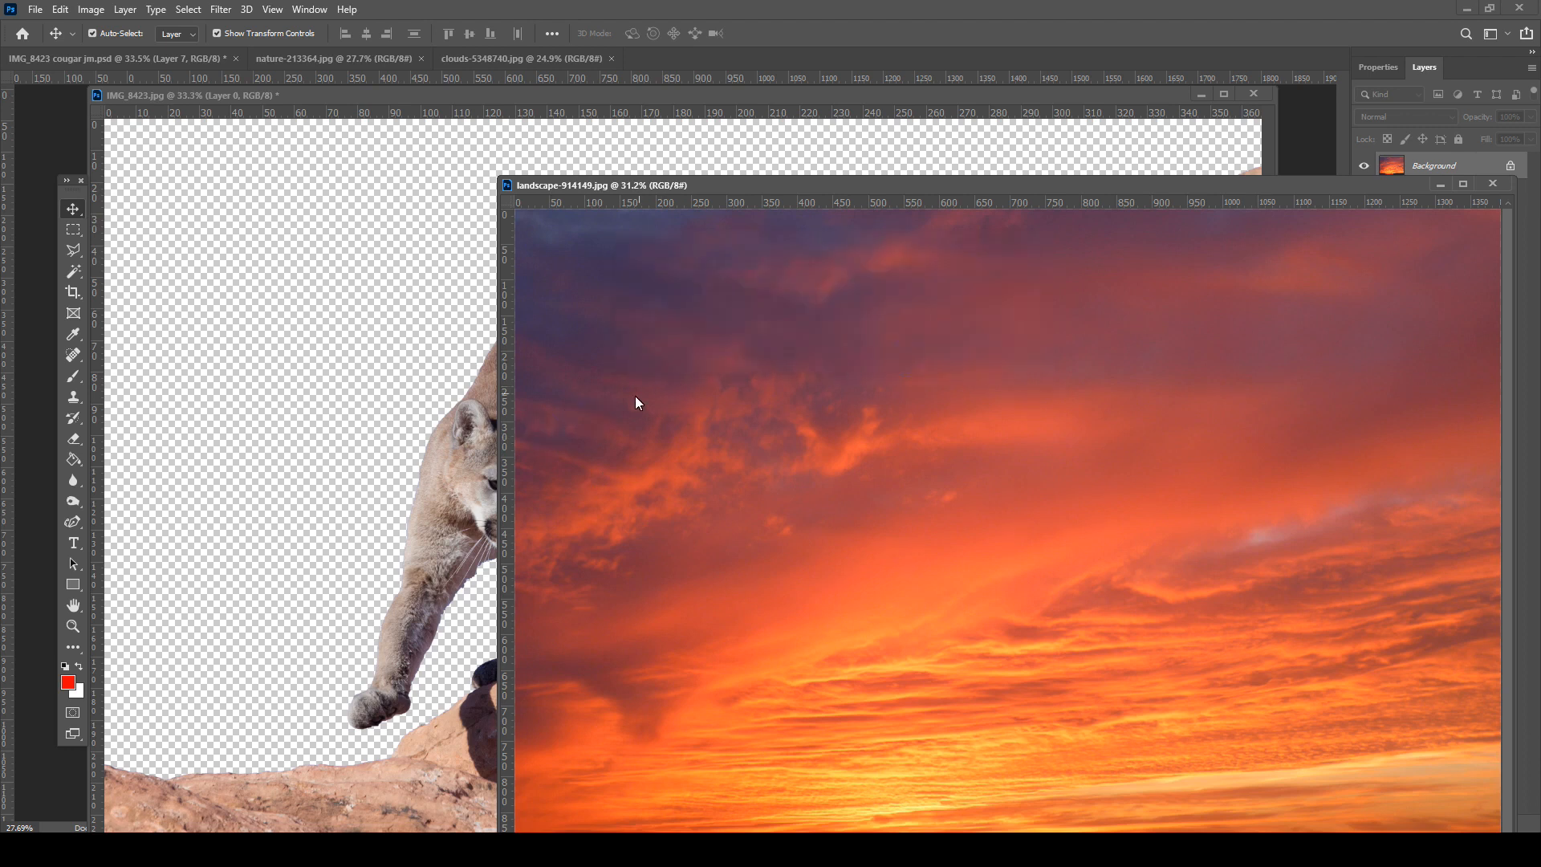
{"action": "left_click_drag", "start_coordinate": [391, 370], "coordinate": [348, 353]}
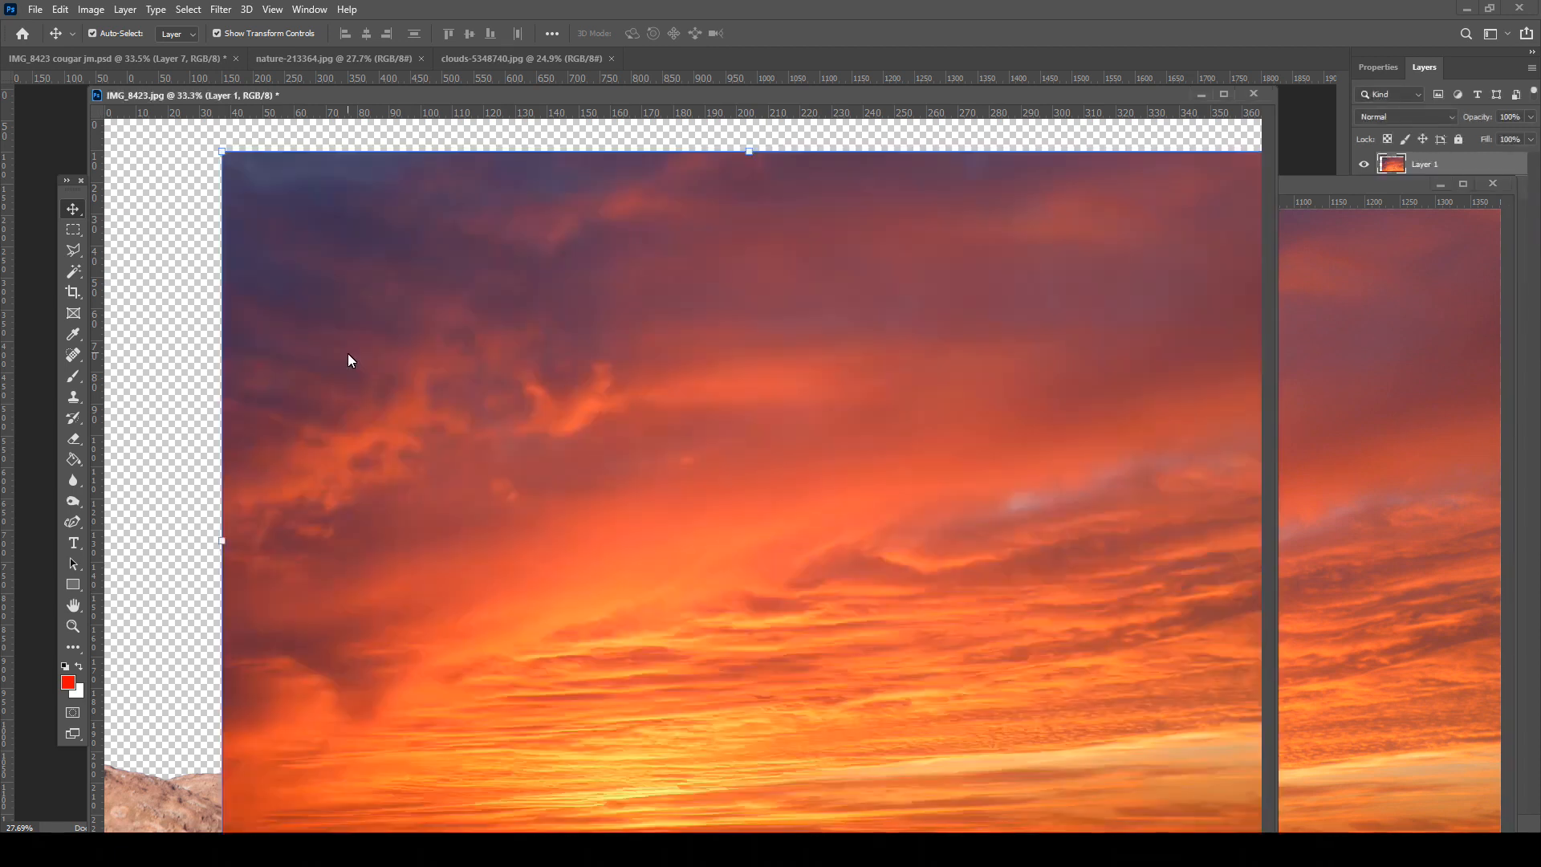
{"action": "left_click_drag", "start_coordinate": [962, 300], "coordinate": [891, 286]}
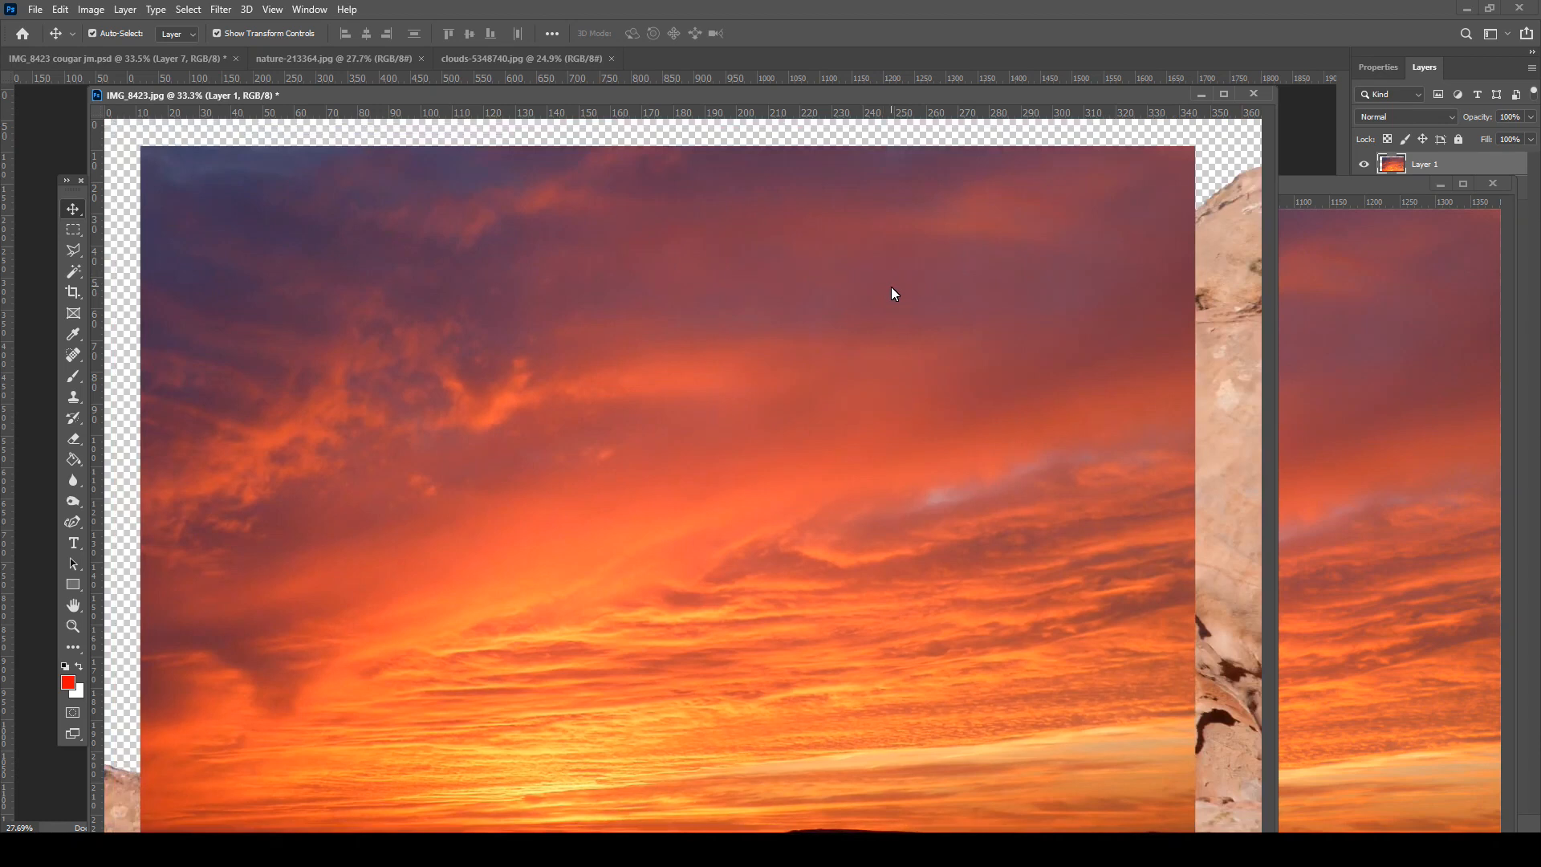
Minimize the sunset image's window and place the cougar layer above the sunset layer
{"action": "left_click", "coordinate": [1440, 185]}
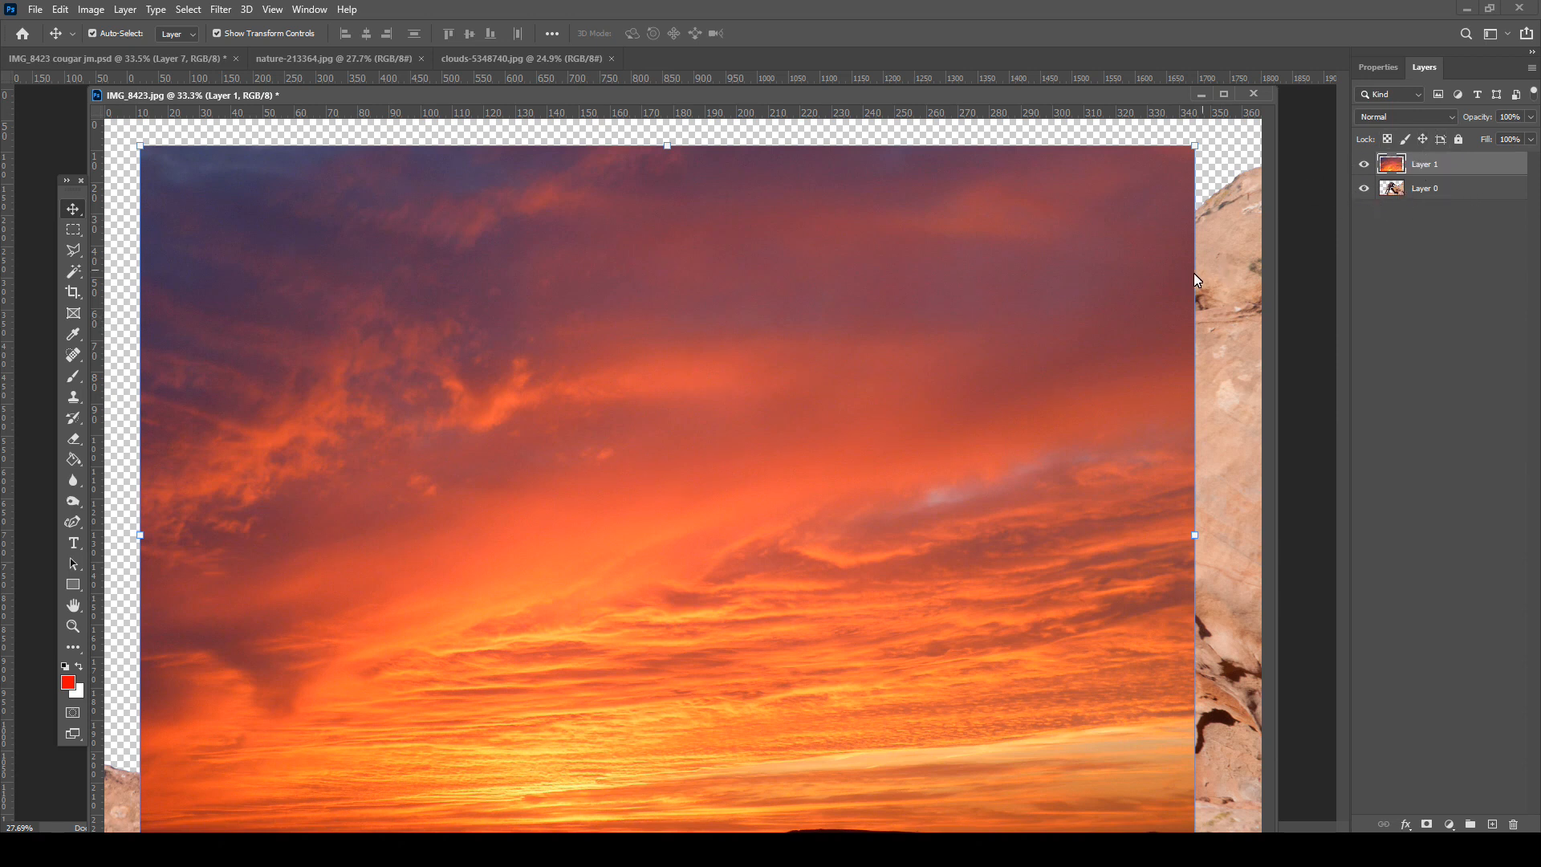
{"action": "left_click", "coordinate": [1456, 197]}
{"action": "left_click_drag", "start_coordinate": [1453, 190], "coordinate": [1456, 161]}
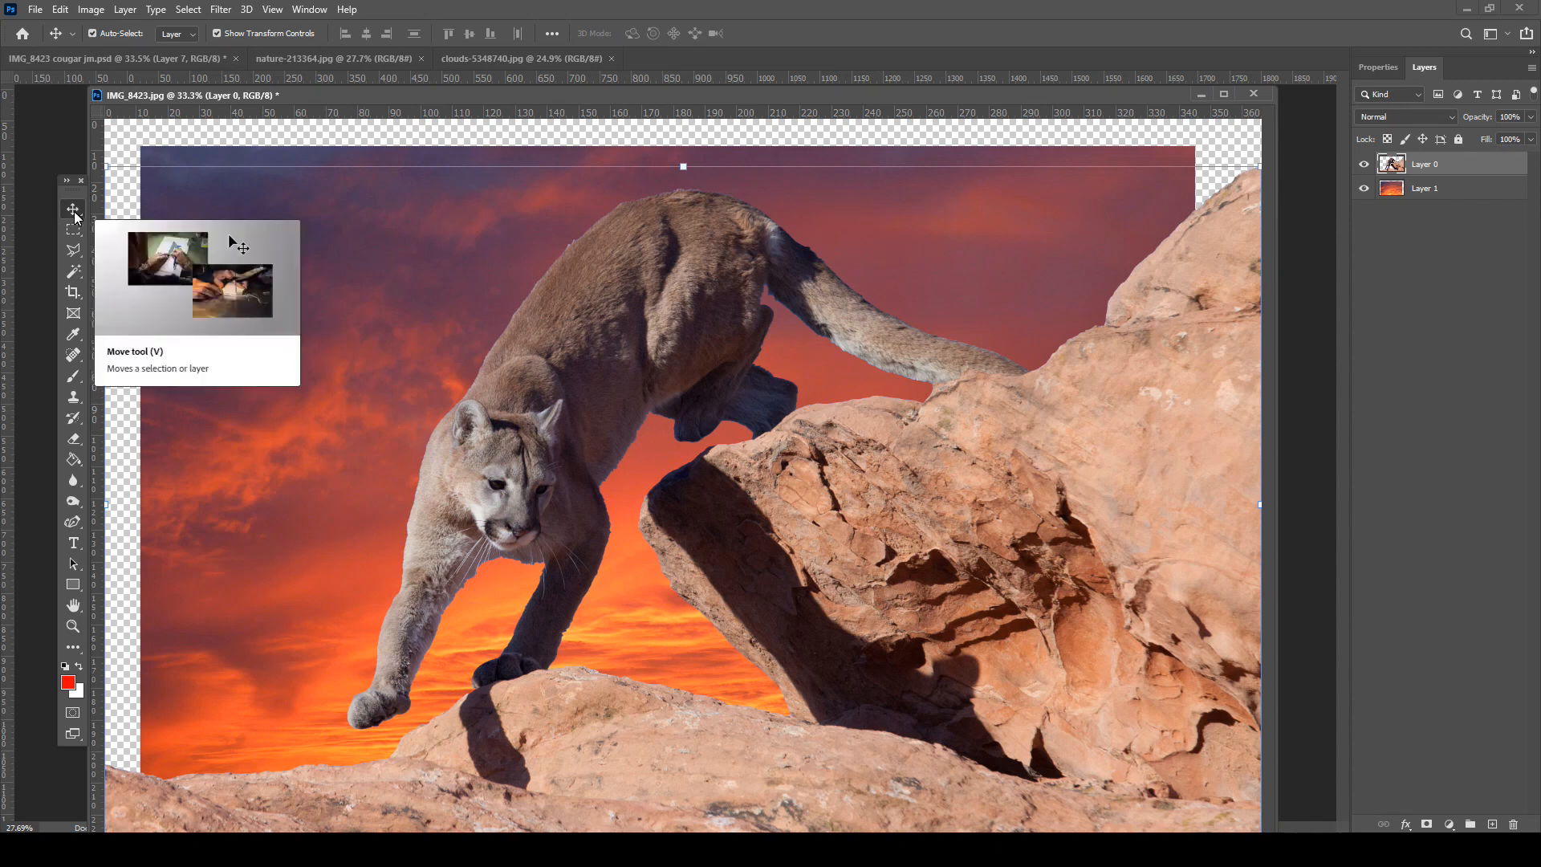
Enlarge the sunset layer to 116.60%, position it to fill the background, apply the transform, and select the cougar layer
{"action": "left_click_drag", "start_coordinate": [252, 206], "coordinate": [408, 283]}
{"action": "left_click_drag", "start_coordinate": [300, 224], "coordinate": [113, 147]}
{"action": "mouse_move", "coordinate": [98, 114]}
{"action": "left_mouse_down"}
{"action": "mouse_move", "coordinate": [87, 99]}
{"action": "mouse_move", "coordinate": [104, 119]}
{"action": "left_mouse_up"}
{"action": "left_click_drag", "start_coordinate": [255, 267], "coordinate": [238, 224]}
{"action": "left_click_drag", "start_coordinate": [296, 382], "coordinate": [269, 414]}
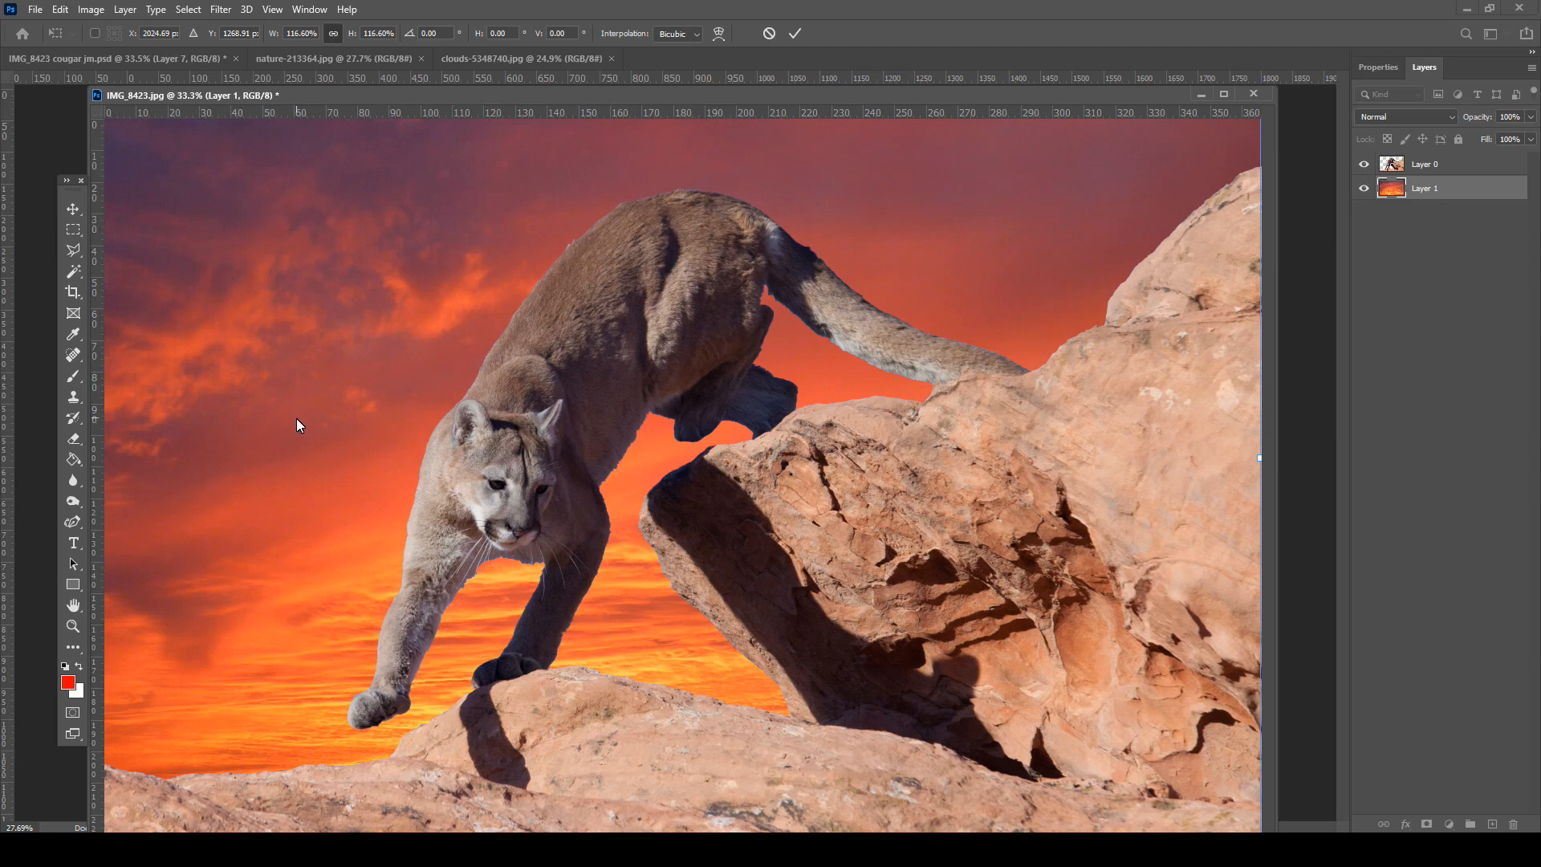
{"action": "left_click_drag", "start_coordinate": [294, 469], "coordinate": [214, 167]}
{"action": "left_click_drag", "start_coordinate": [289, 328], "coordinate": [398, 609]}
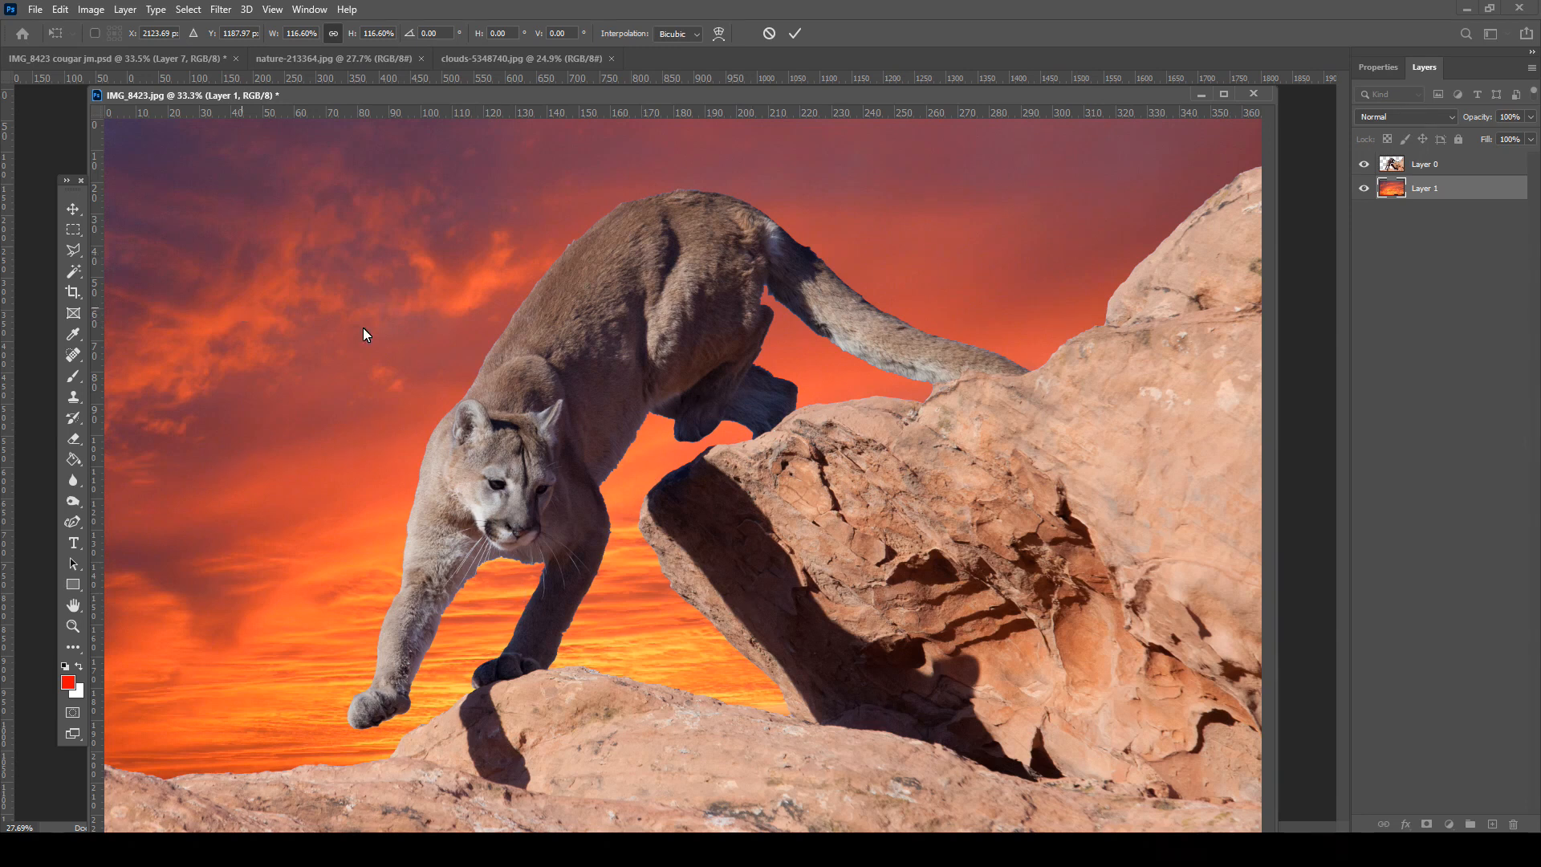
{"action": "key", "text": "Return"}
{"action": "left_click", "coordinate": [1451, 165]}
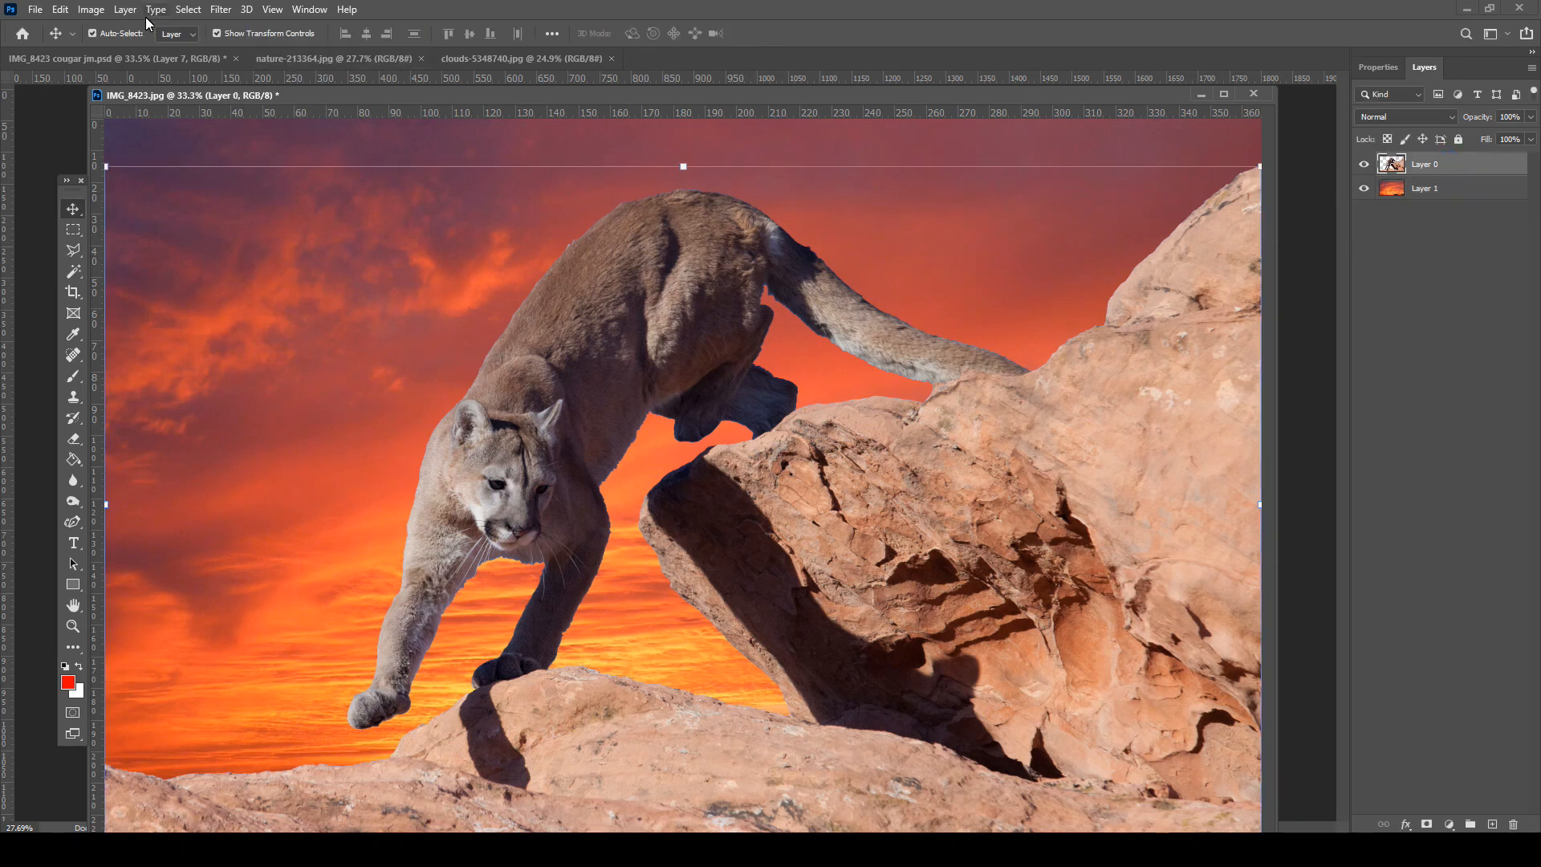
Try a warming Color Balance on the cougar layer in the midtones, shadows (+16, -8, -19) and highlights, comparing the preview before discarding it
{"action": "left_click", "coordinate": [93, 11]}
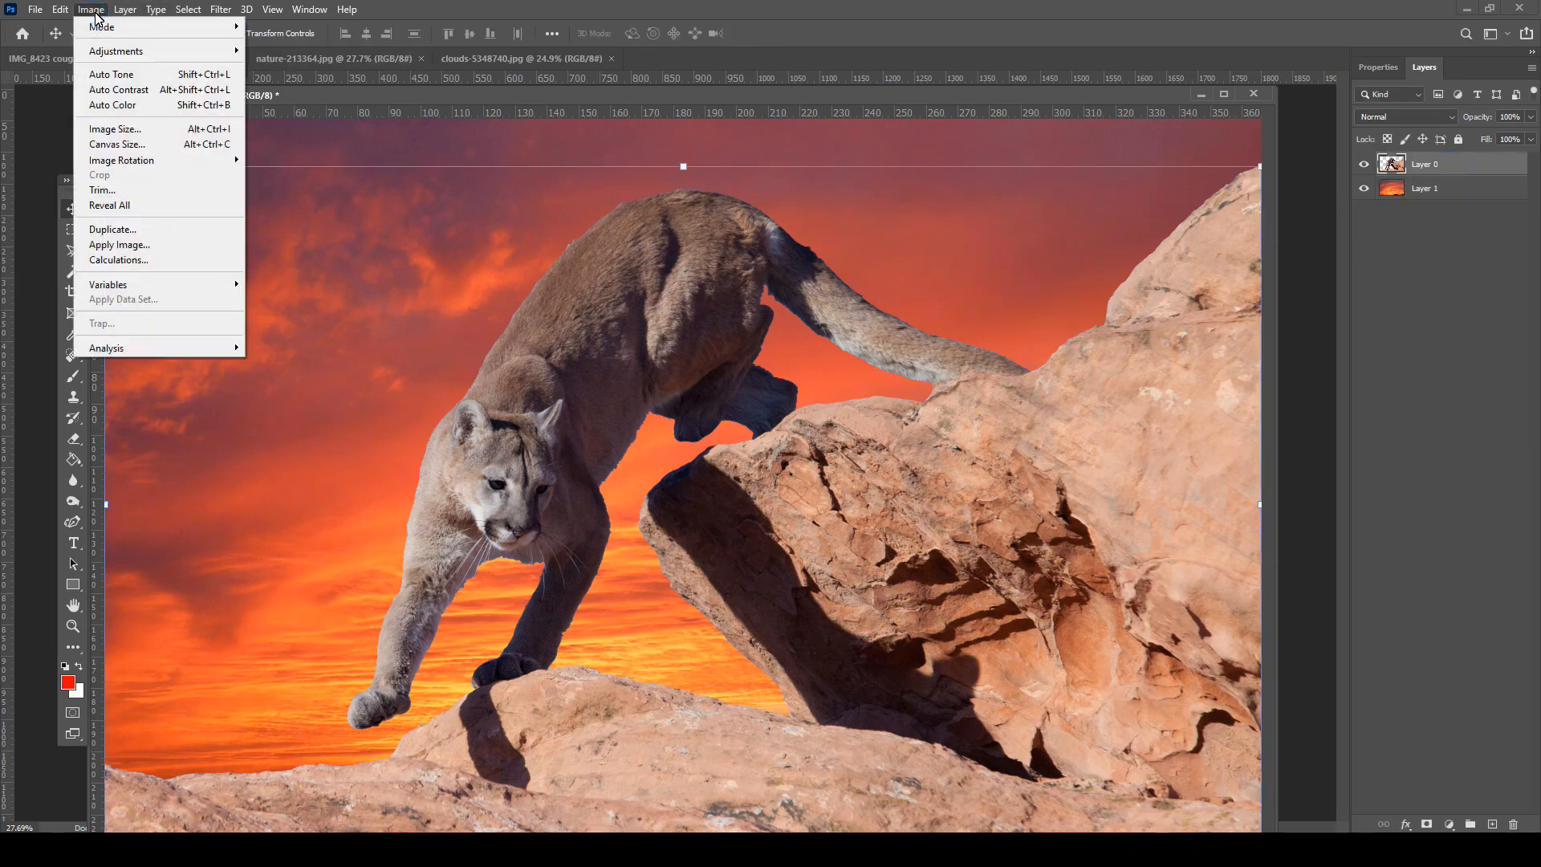
{"action": "mouse_move", "coordinate": [113, 51]}
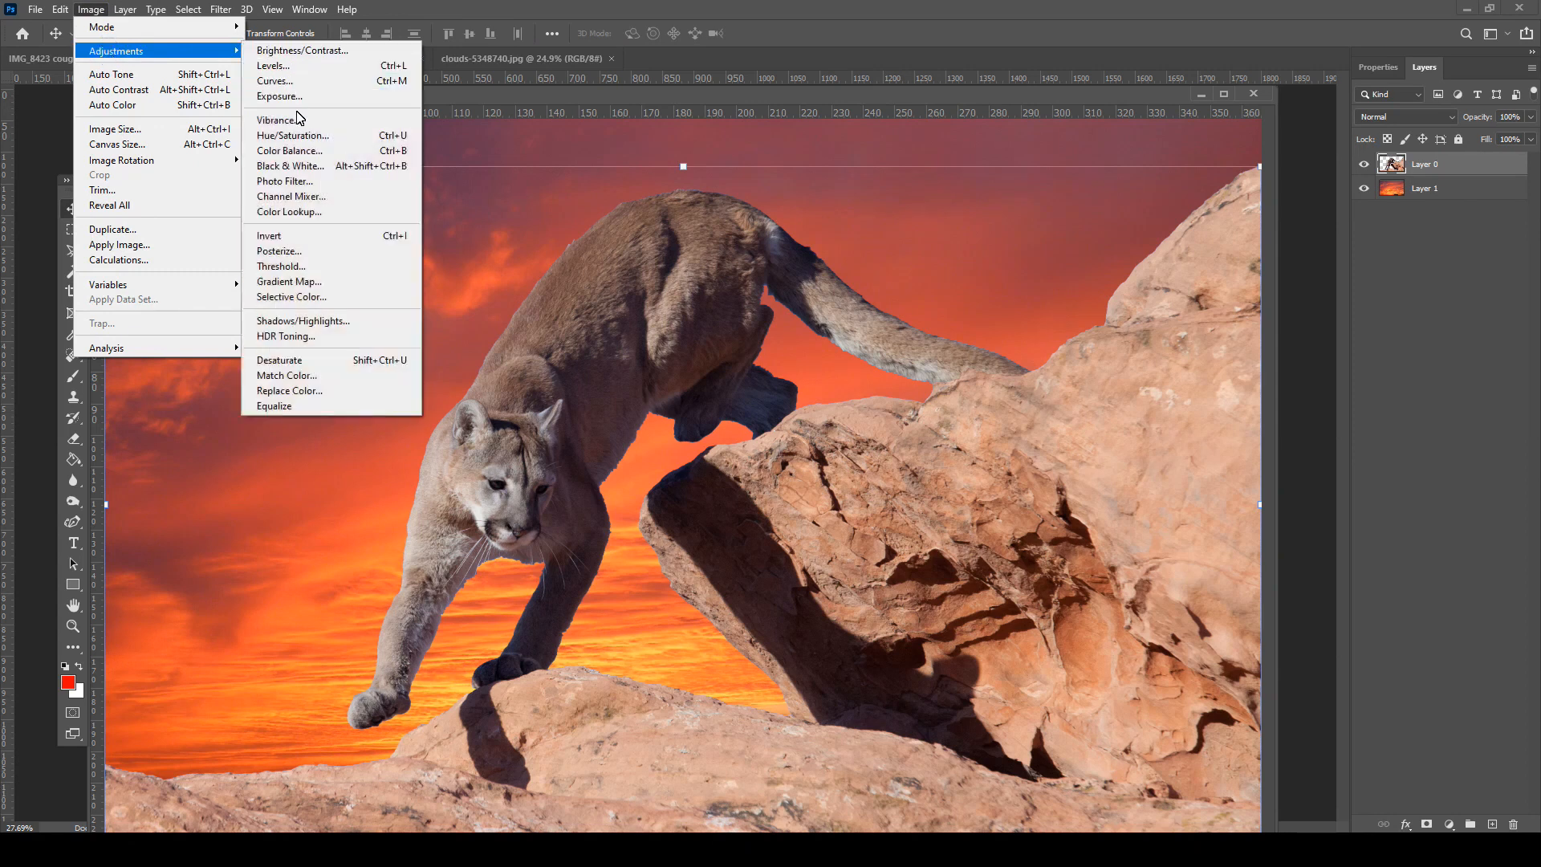
{"action": "left_click", "coordinate": [308, 151]}
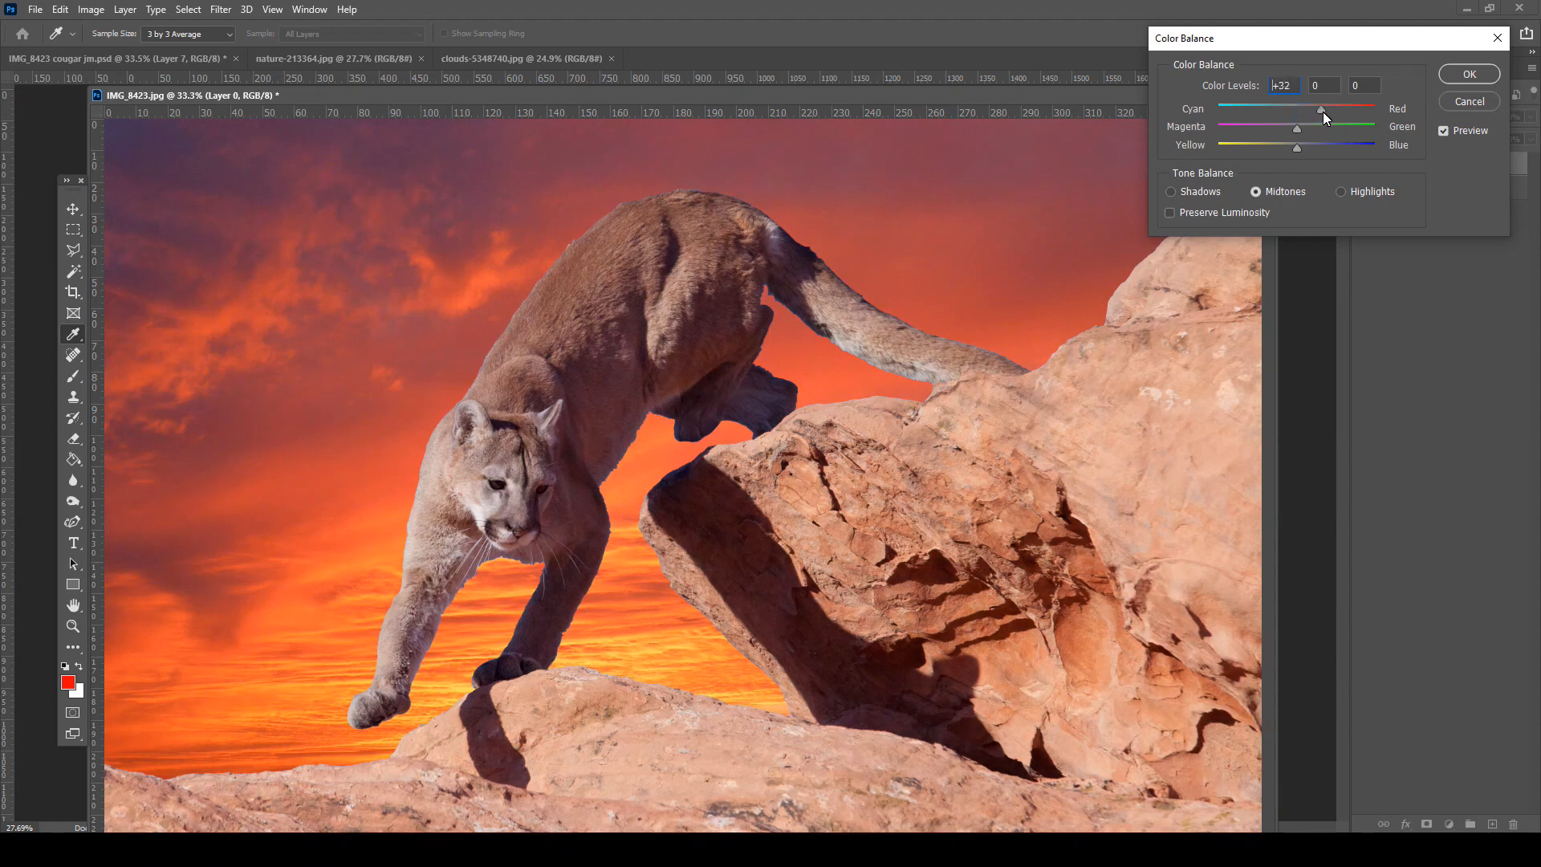
{"action": "left_click_drag", "start_coordinate": [1334, 110], "coordinate": [1287, 128]}
{"action": "left_click", "coordinate": [1172, 191]}
{"action": "left_click_drag", "start_coordinate": [1309, 110], "coordinate": [1310, 110]}
{"action": "left_click_drag", "start_coordinate": [1294, 149], "coordinate": [1283, 151]}
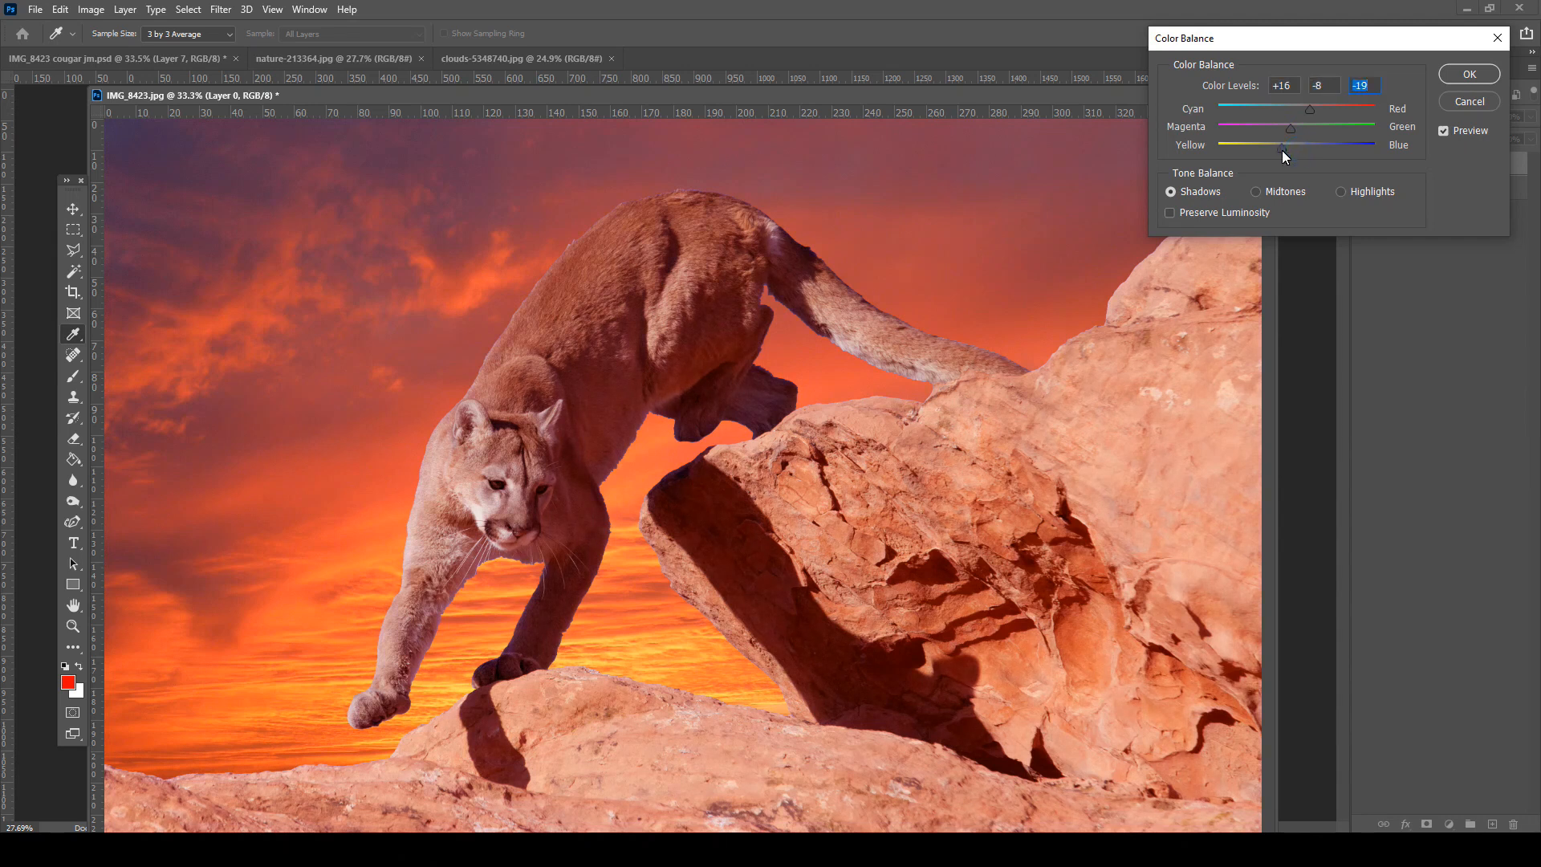
{"action": "left_click", "coordinate": [1341, 193]}
{"action": "left_click_drag", "start_coordinate": [1294, 151], "coordinate": [1291, 127]}
{"action": "left_click", "coordinate": [1445, 130]}
{"action": "left_click", "coordinate": [1445, 130]}
{"action": "left_click", "coordinate": [1476, 104]}
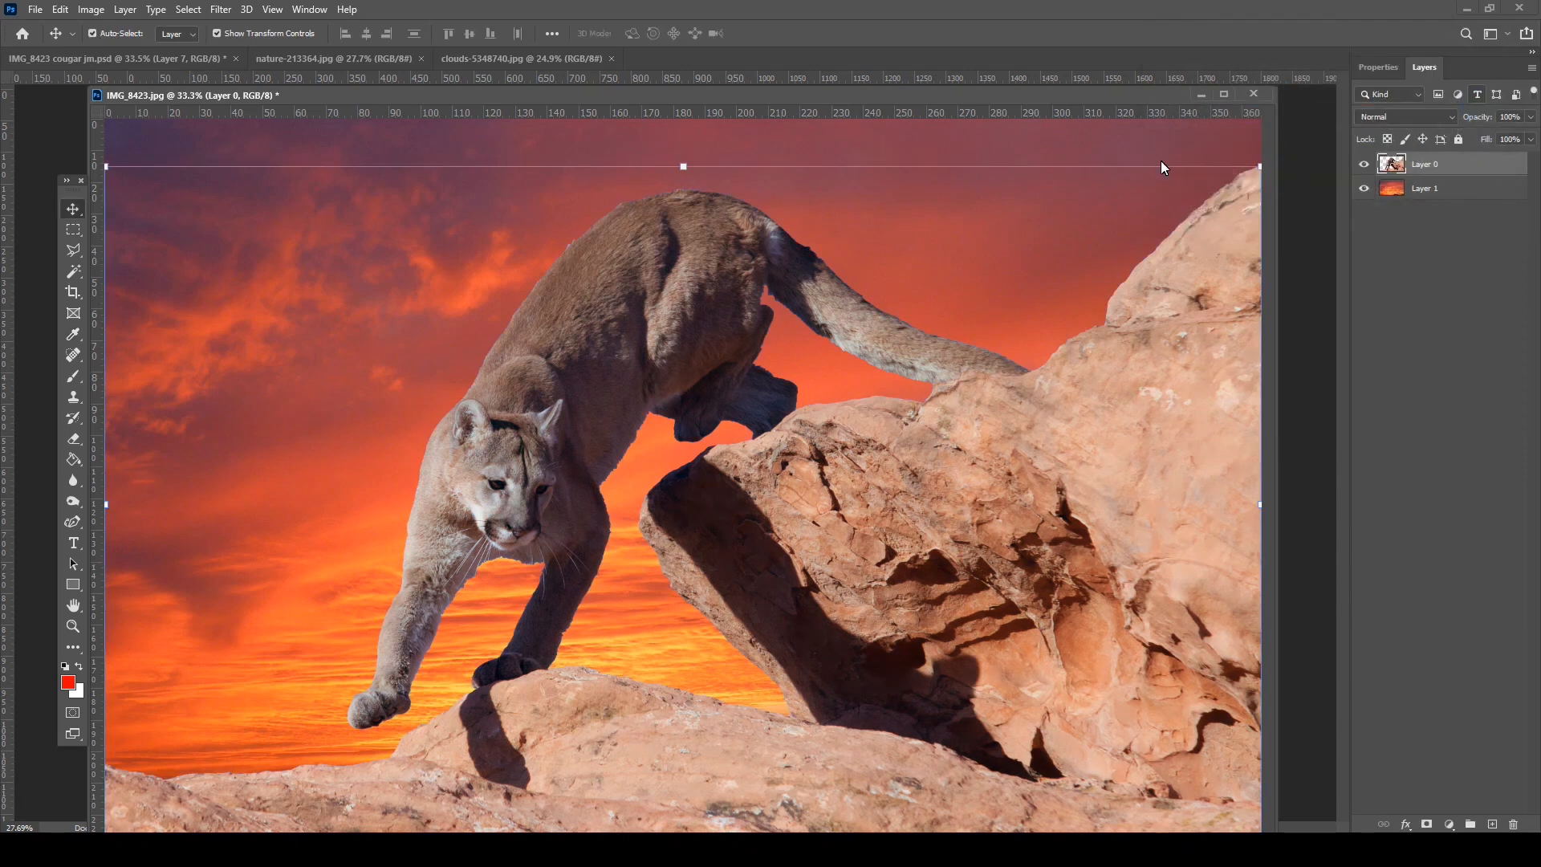
Delete the sunset layer from the cougar document and bring nature-213364.jpg into view behind the lowered cougar window
{"action": "left_click", "coordinate": [1472, 191]}
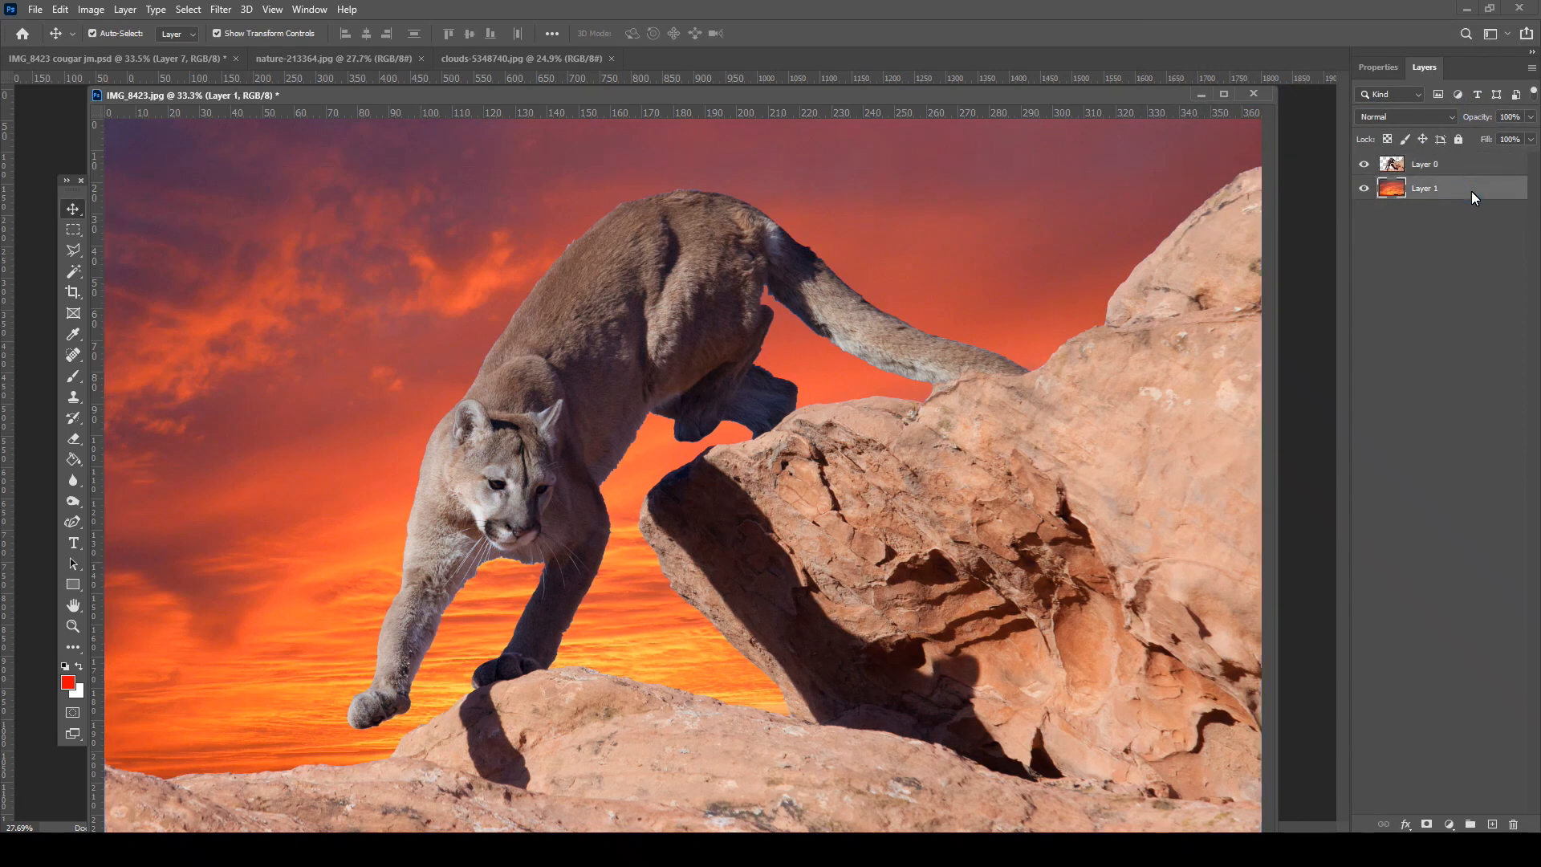
{"action": "key", "text": "Delete"}
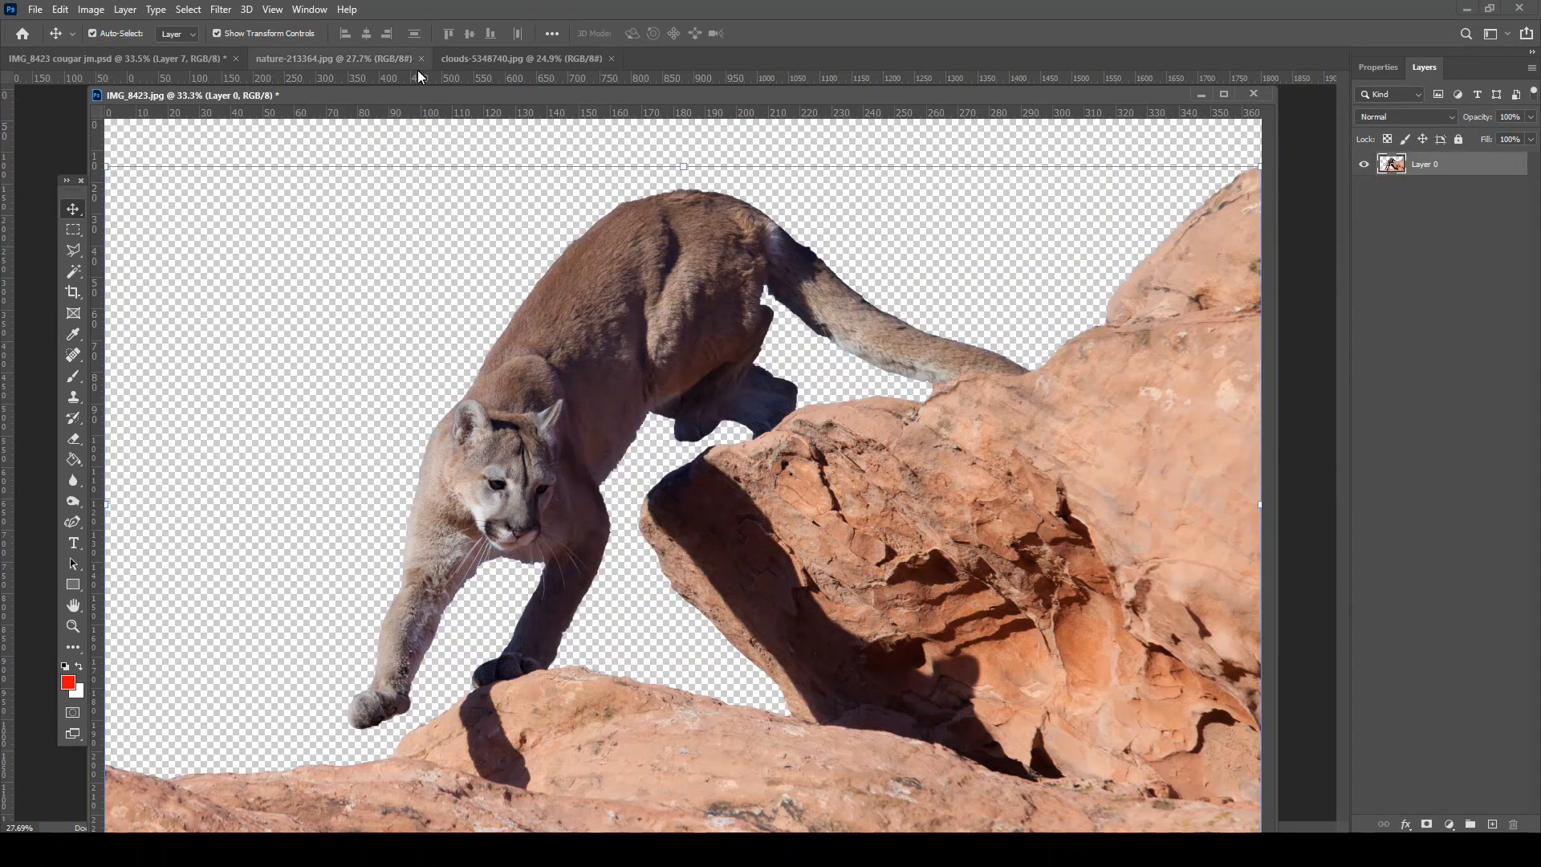
{"action": "left_click", "coordinate": [503, 57]}
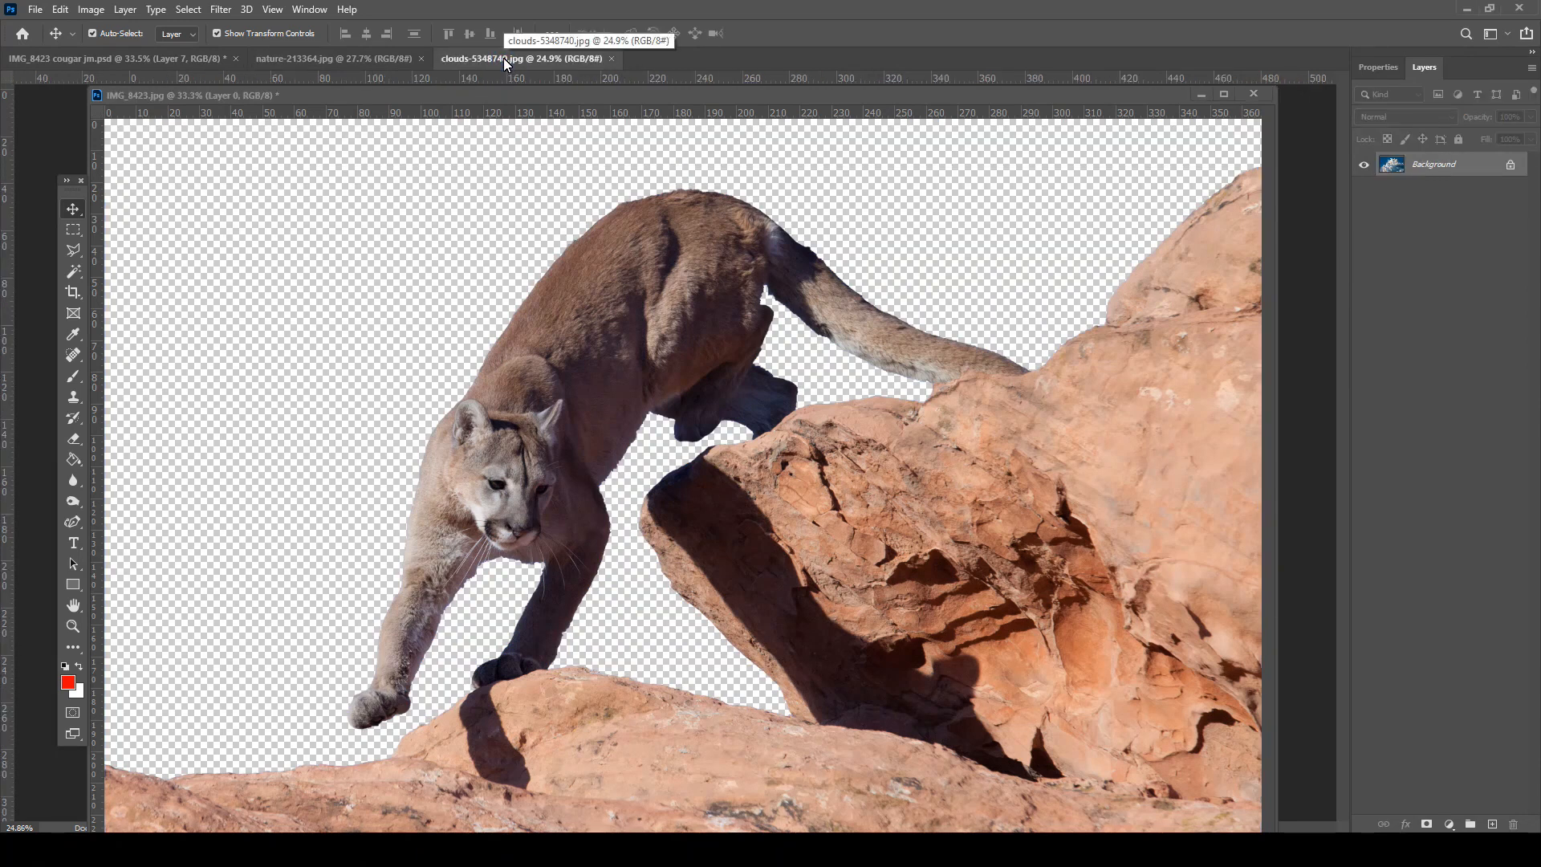
{"action": "left_click_drag", "start_coordinate": [450, 96], "coordinate": [434, 230]}
{"action": "left_click", "coordinate": [335, 61]}
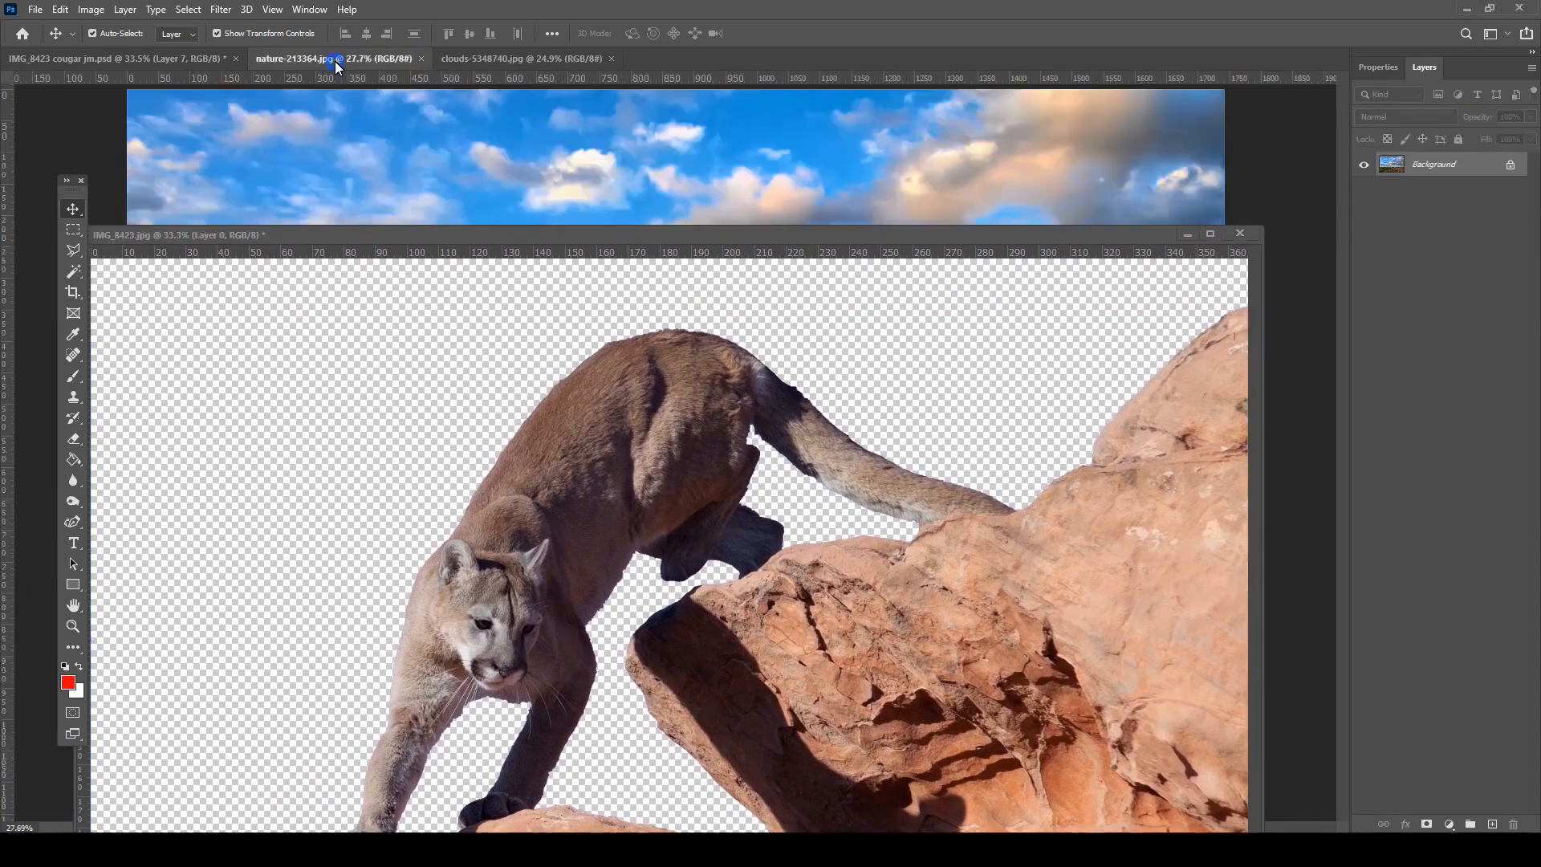
Float nature-213364.jpg in its own window and copy its image into the cougar document with the Move tool
{"action": "left_click_drag", "start_coordinate": [319, 61], "coordinate": [267, 237]}
{"action": "left_click_drag", "start_coordinate": [638, 238], "coordinate": [691, 435]}
{"action": "left_click_drag", "start_coordinate": [629, 510], "coordinate": [316, 400]}
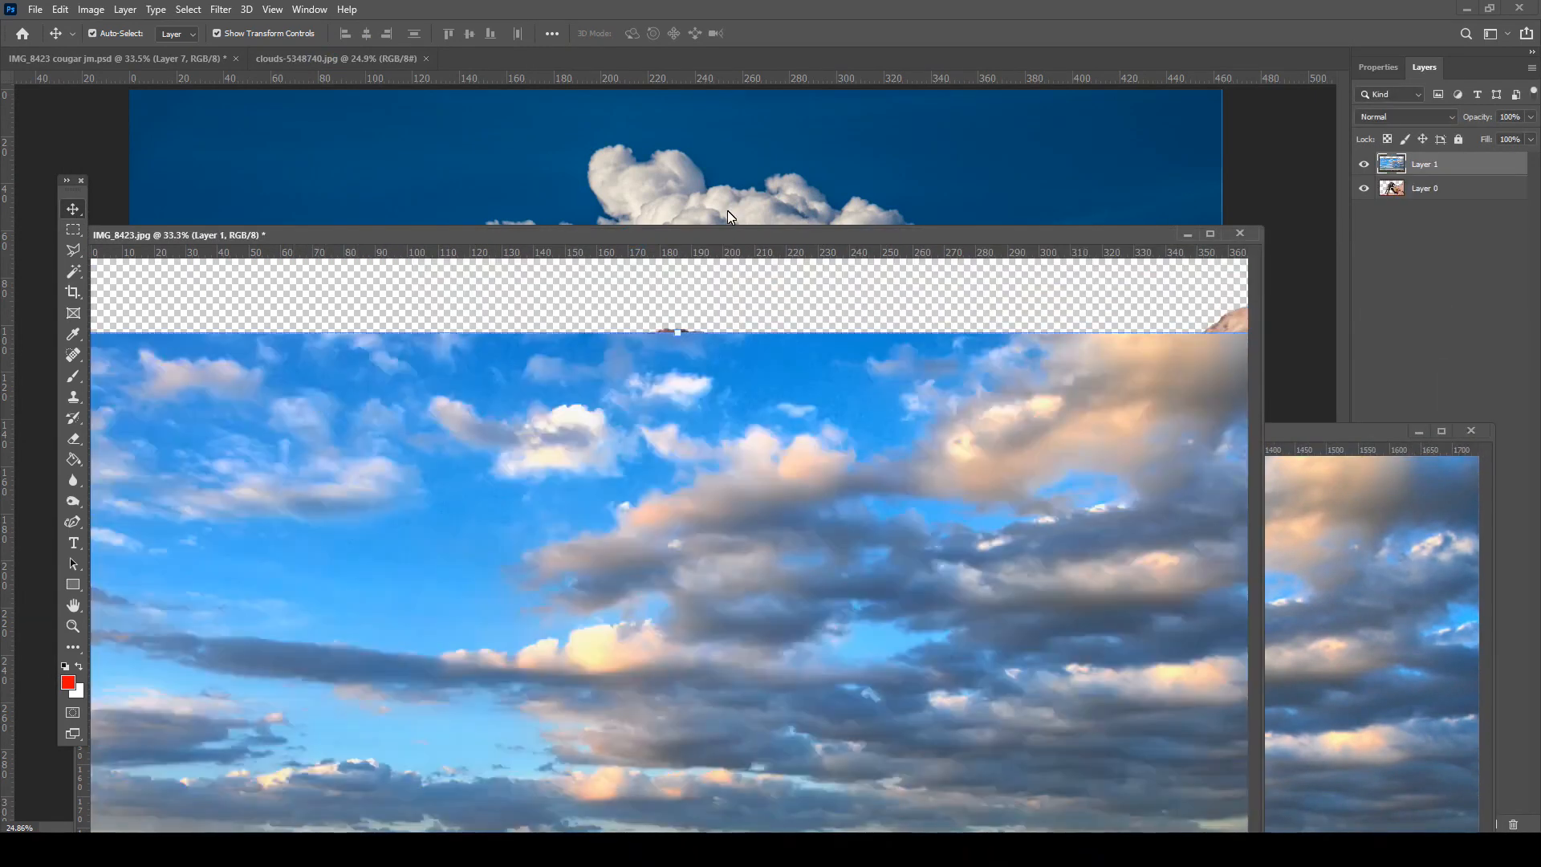
Minimize the nature photo's window and place the copied sky layer beneath the cougar layer
{"action": "left_click_drag", "start_coordinate": [730, 235], "coordinate": [781, 106]}
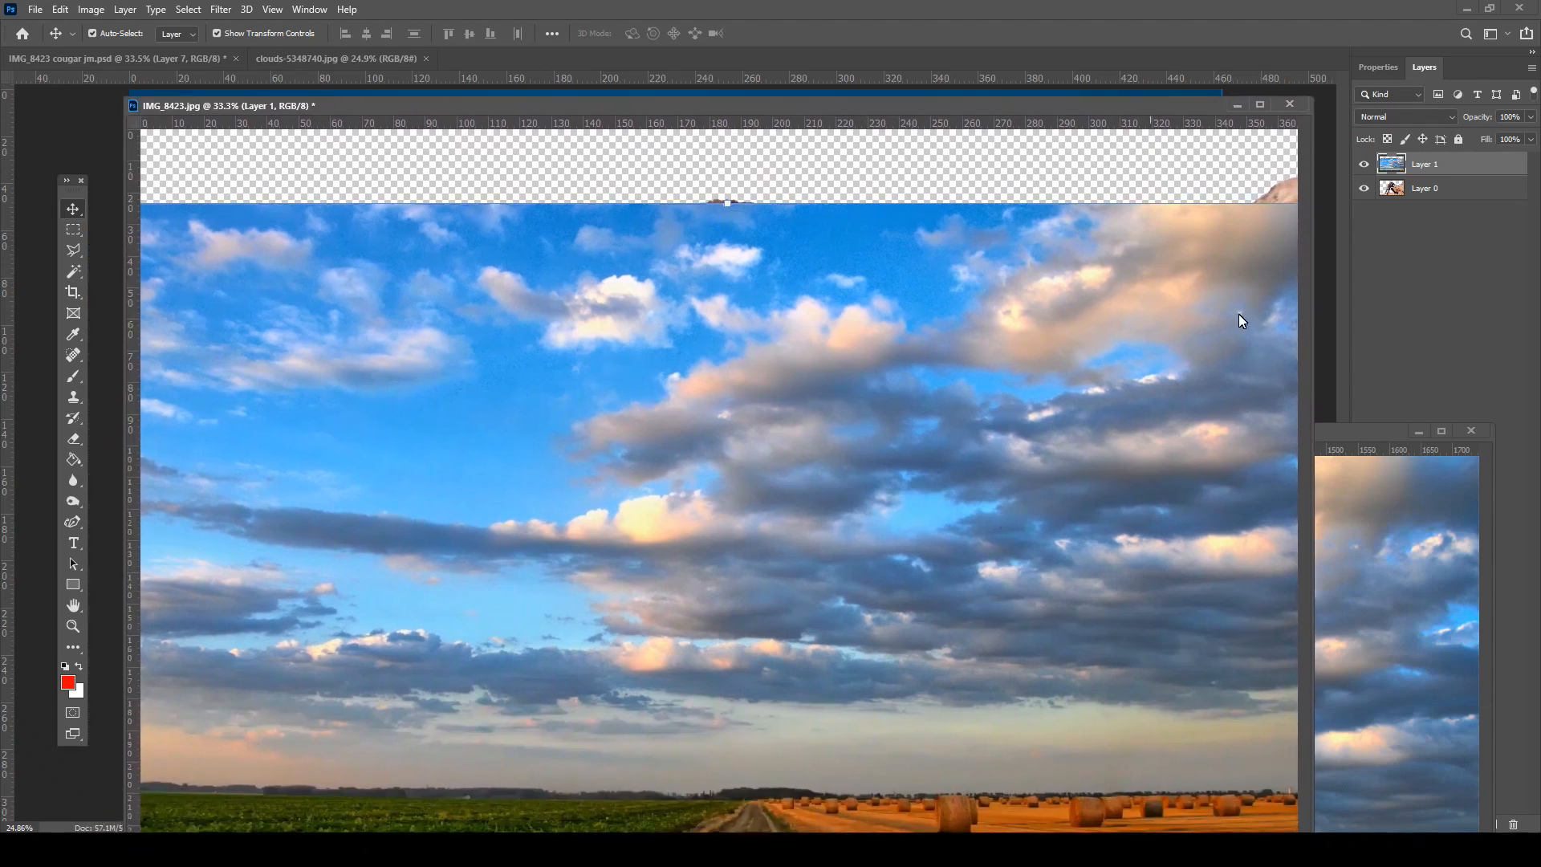
{"action": "left_click", "coordinate": [1419, 431]}
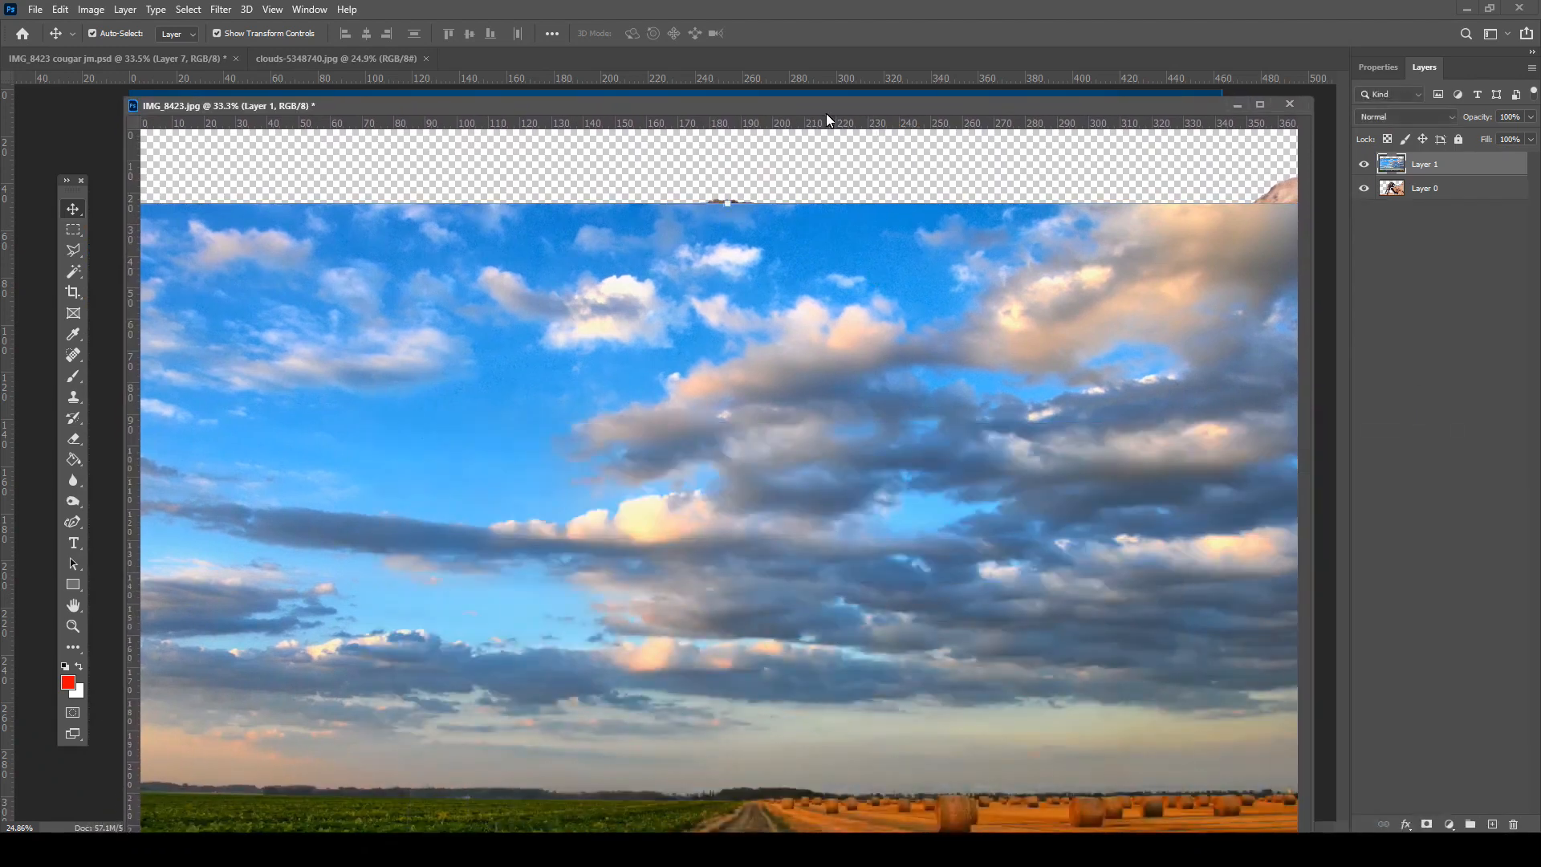
{"action": "left_click_drag", "start_coordinate": [826, 108], "coordinate": [825, 104]}
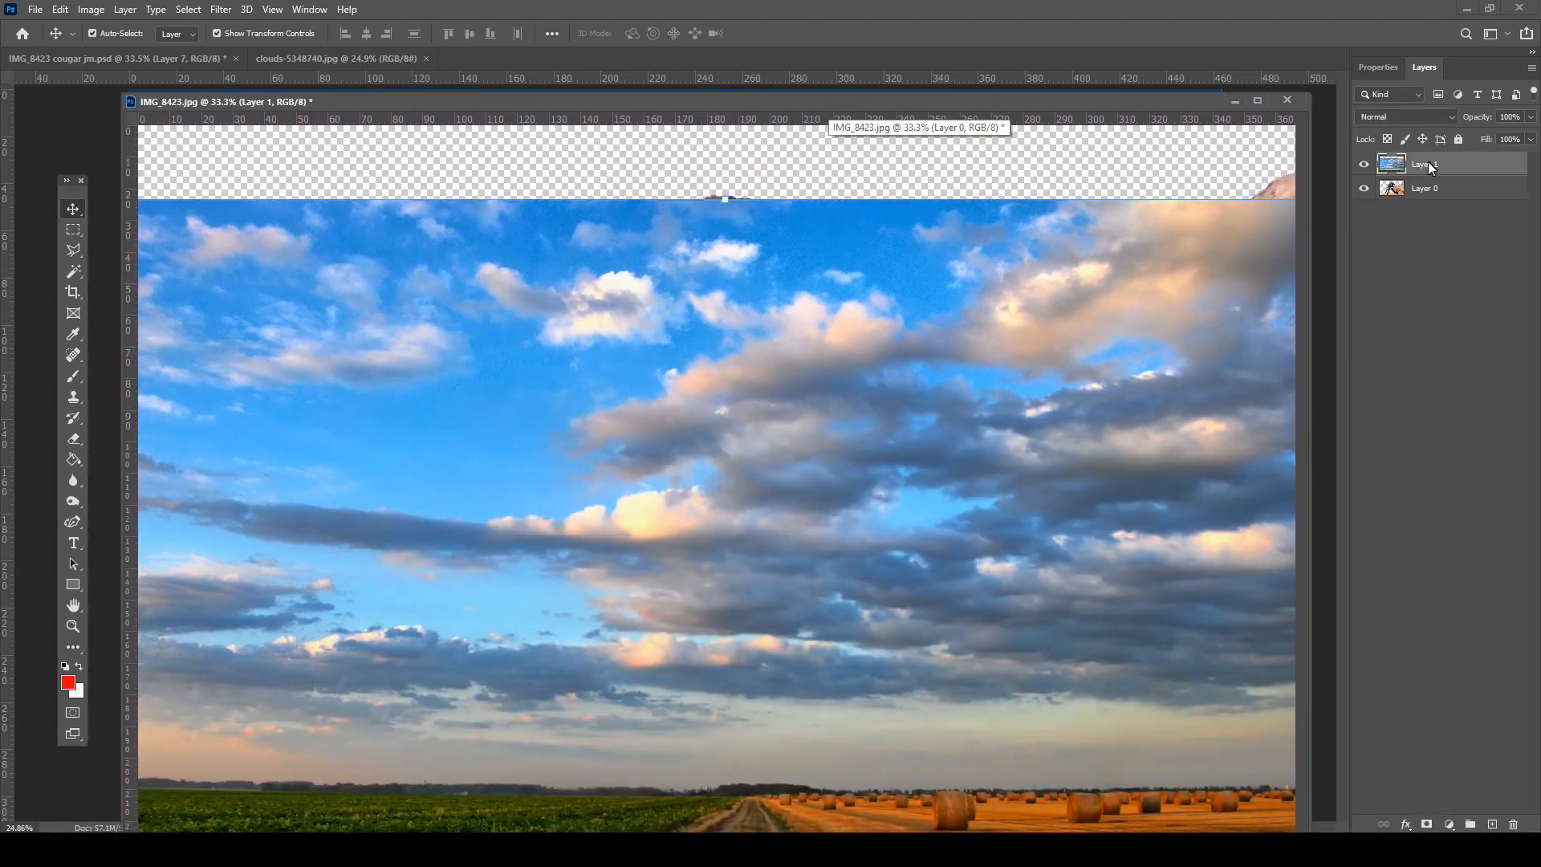
{"action": "left_click_drag", "start_coordinate": [1434, 191], "coordinate": [1434, 195]}
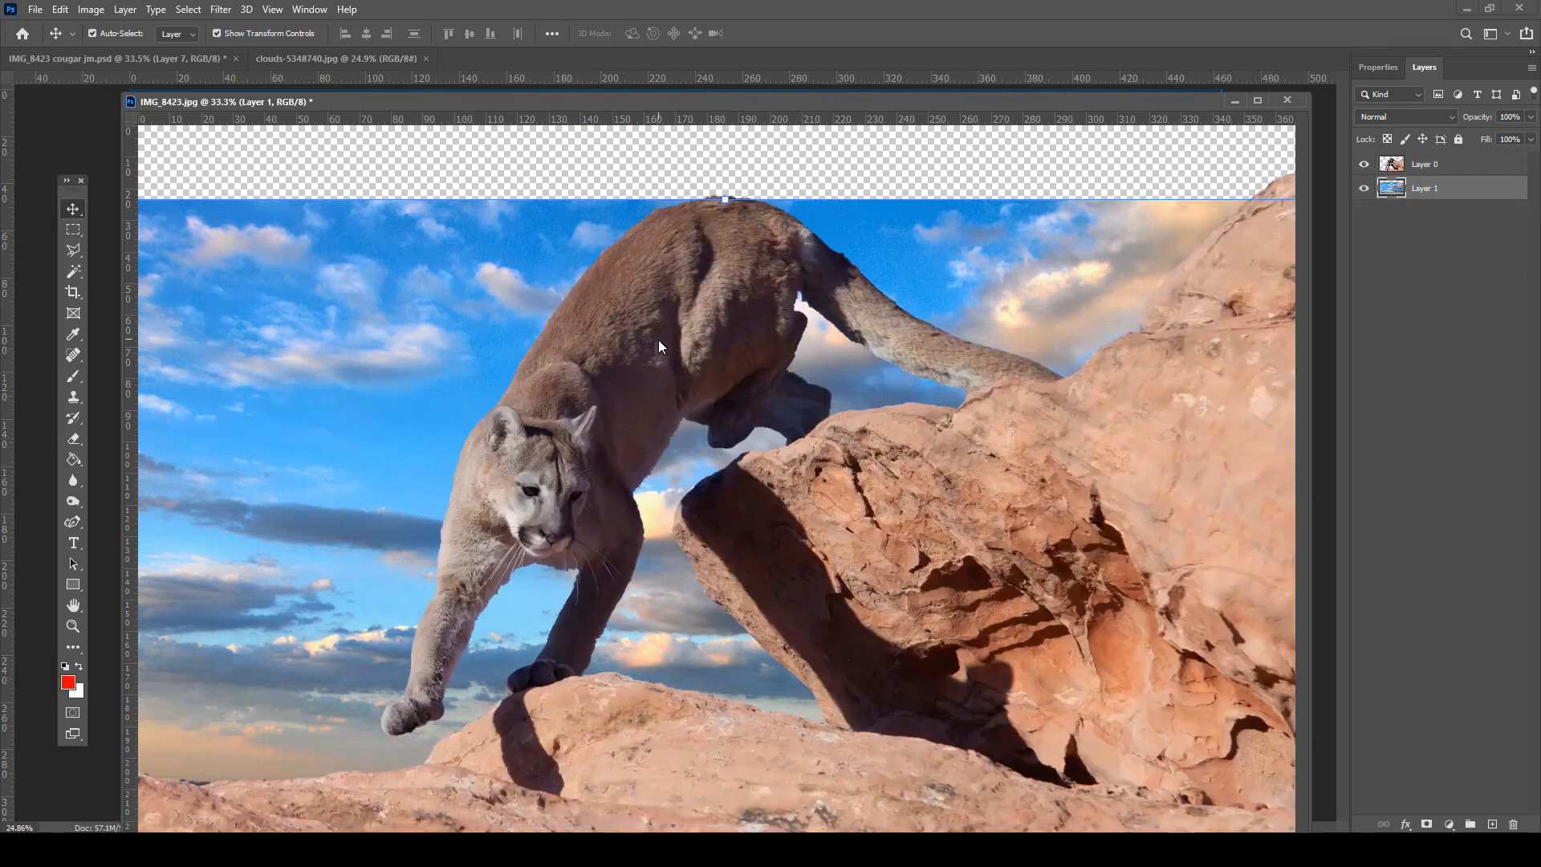
Enlarge the cloudy sky layer to 114.95% and position it to fill the background behind the cougar without showing the fields
{"action": "left_click_drag", "start_coordinate": [253, 485], "coordinate": [382, 460]}
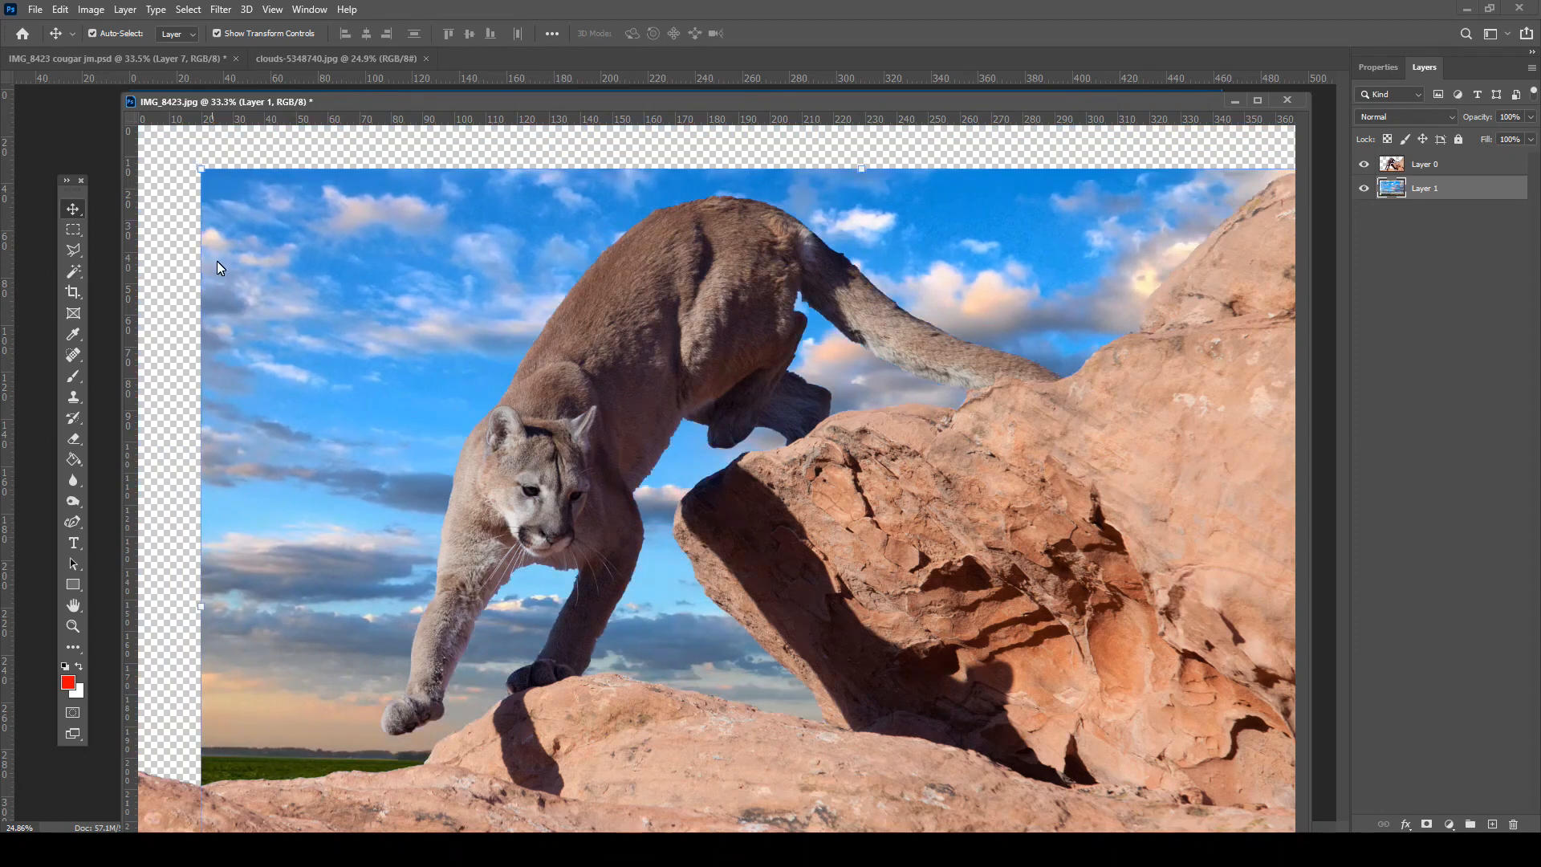
{"action": "left_click_drag", "start_coordinate": [337, 311], "coordinate": [271, 438]}
{"action": "left_click_drag", "start_coordinate": [228, 340], "coordinate": [85, 138]}
{"action": "left_click_drag", "start_coordinate": [263, 341], "coordinate": [243, 272]}
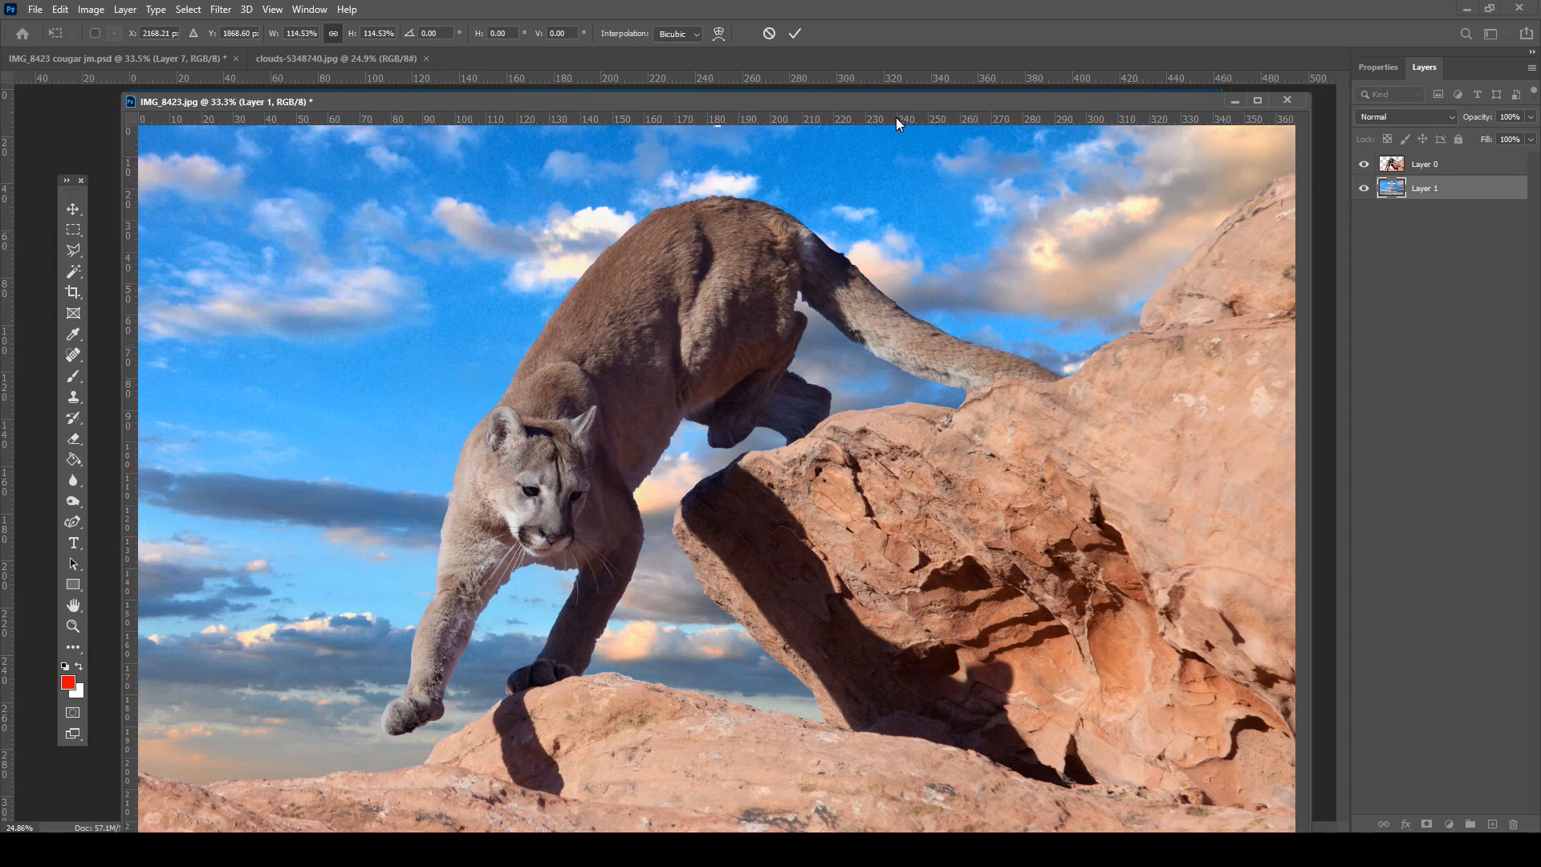
{"action": "mouse_move", "coordinate": [904, 100]}
{"action": "left_mouse_down"}
{"action": "mouse_move", "coordinate": [913, 229]}
{"action": "mouse_move", "coordinate": [887, 99]}
{"action": "left_mouse_up"}
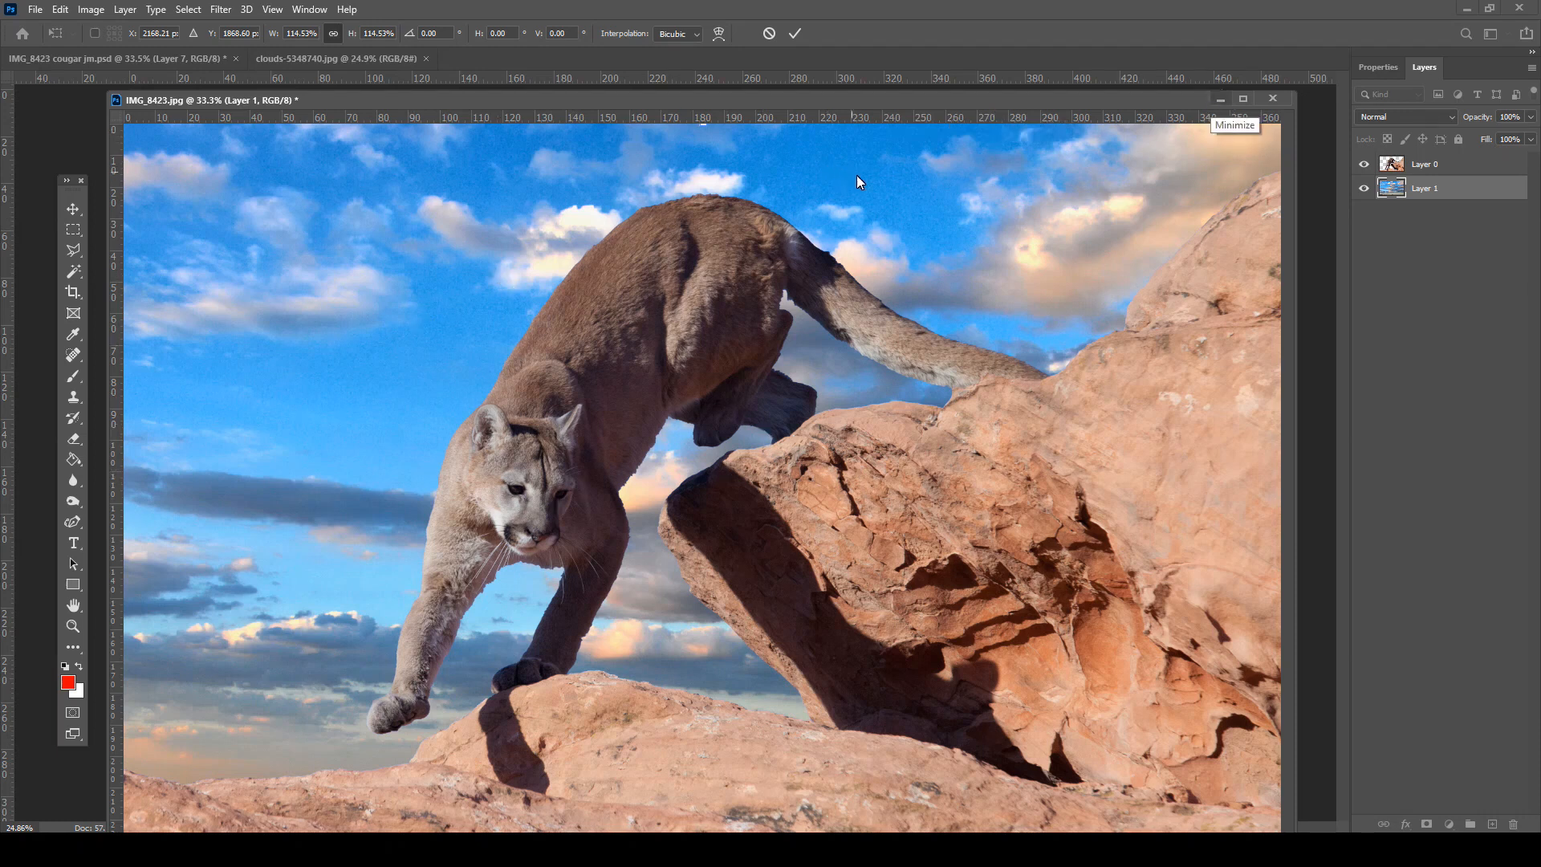
{"action": "left_click_drag", "start_coordinate": [856, 175], "coordinate": [831, 175]}
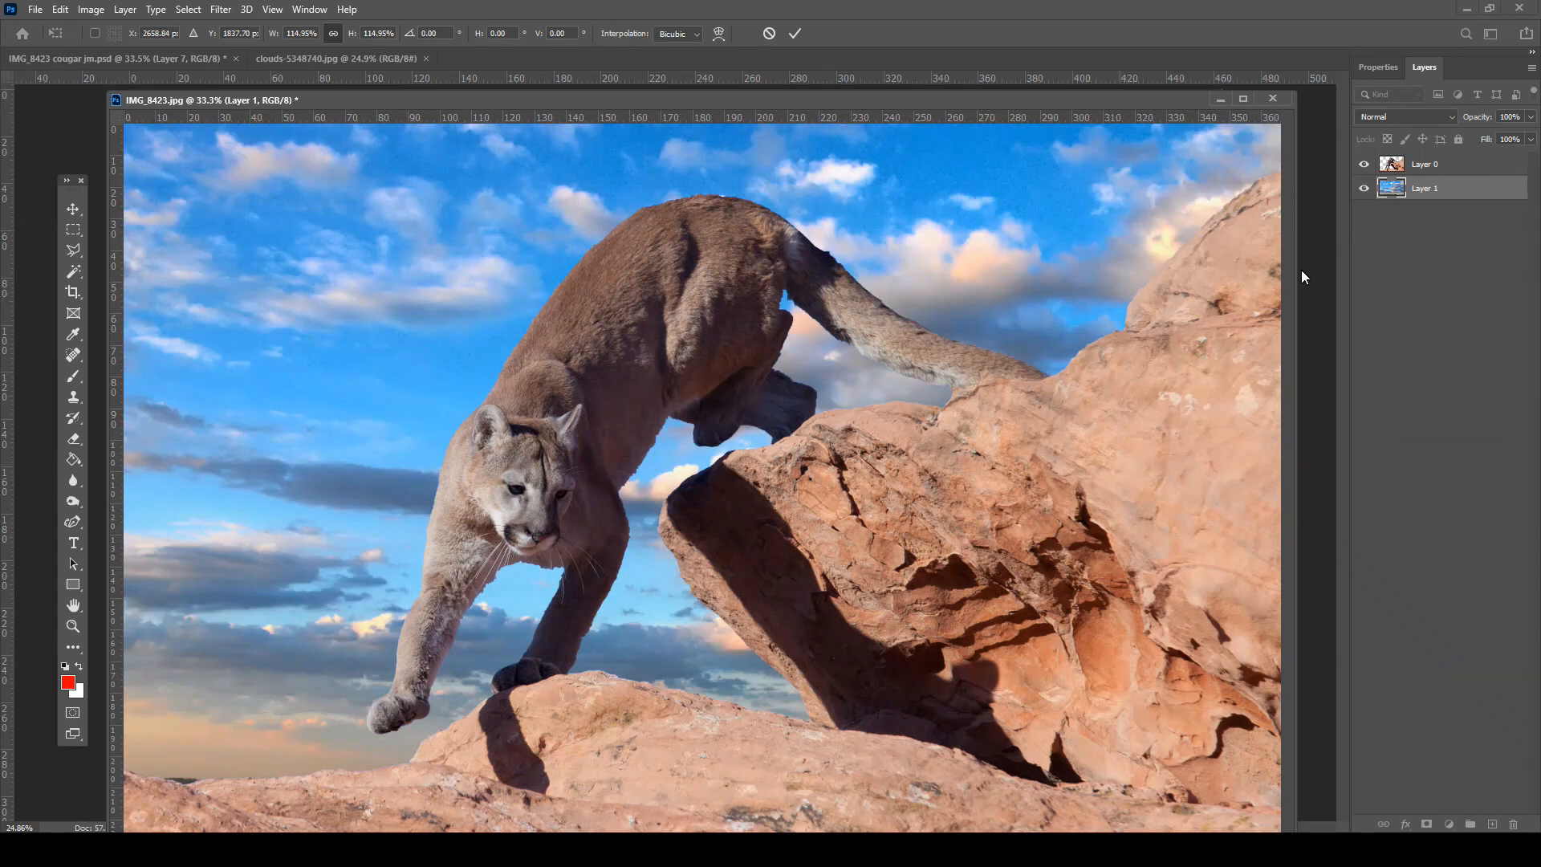
Minimize the IMG_8423.jpg window and close clouds-5348740.jpg to return to IMG_8423 cougar jm.psd
{"action": "left_click", "coordinate": [1220, 99]}
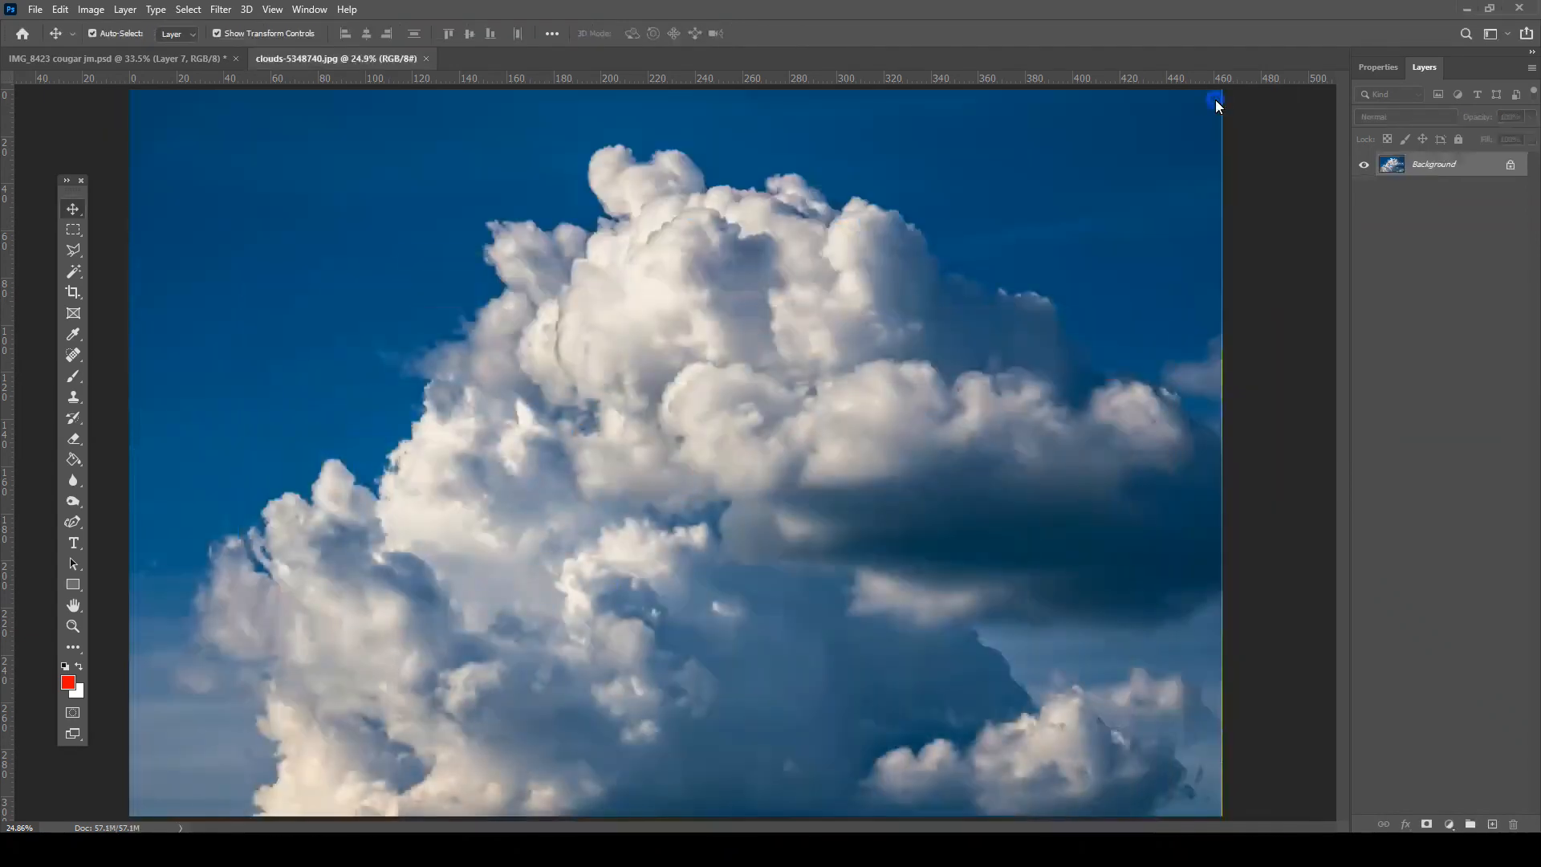
{"action": "left_click", "coordinate": [428, 58]}
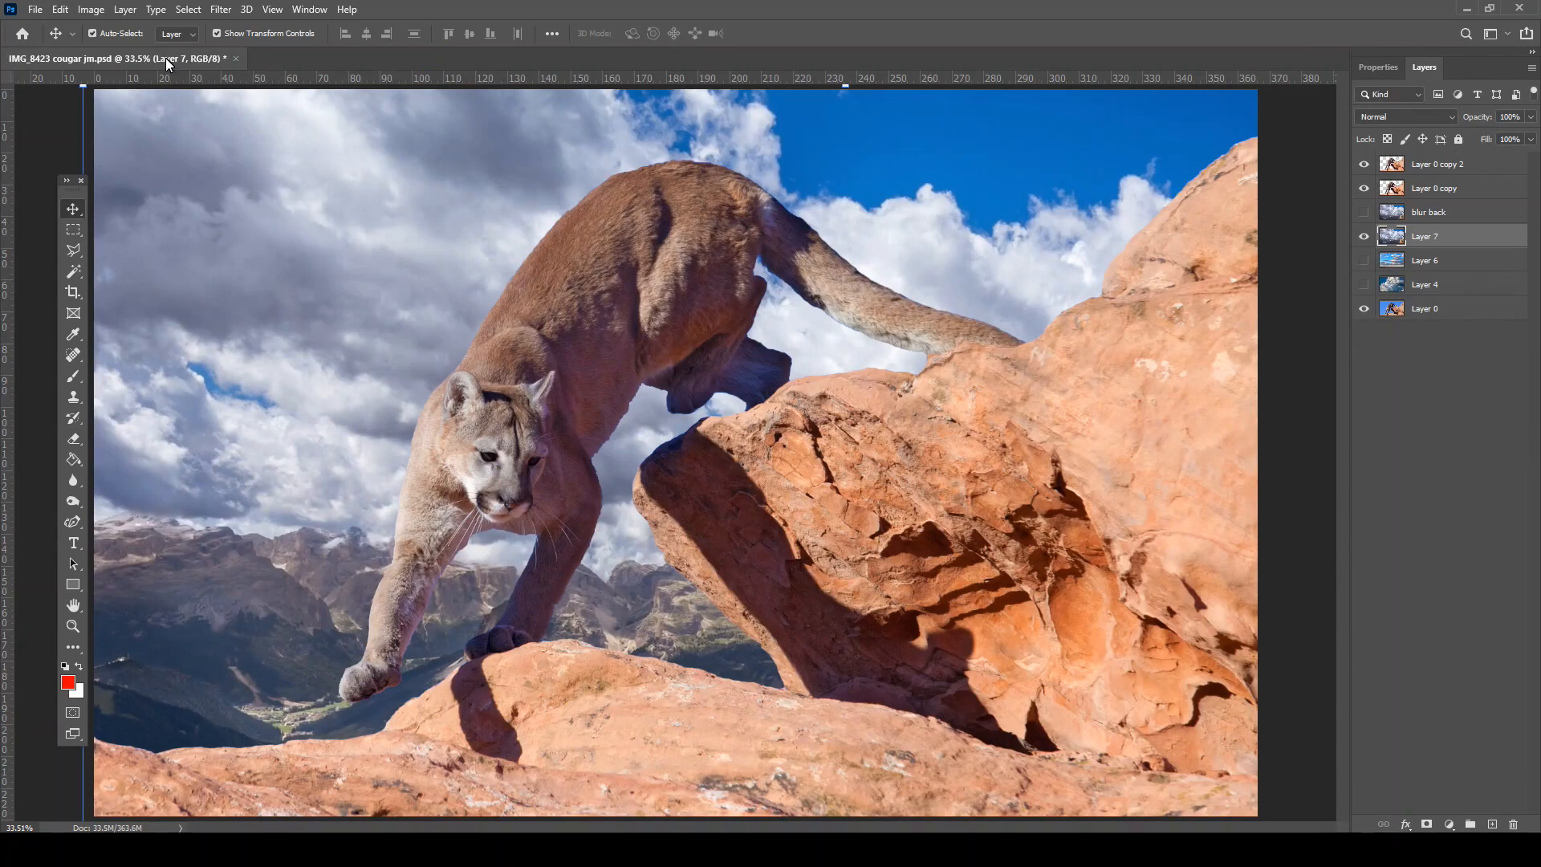
Hide Layer 0 copy 2, Layer 0 copy and Layer 7 so only the original photo in Layer 0 shows
{"action": "left_click", "coordinate": [1363, 167]}
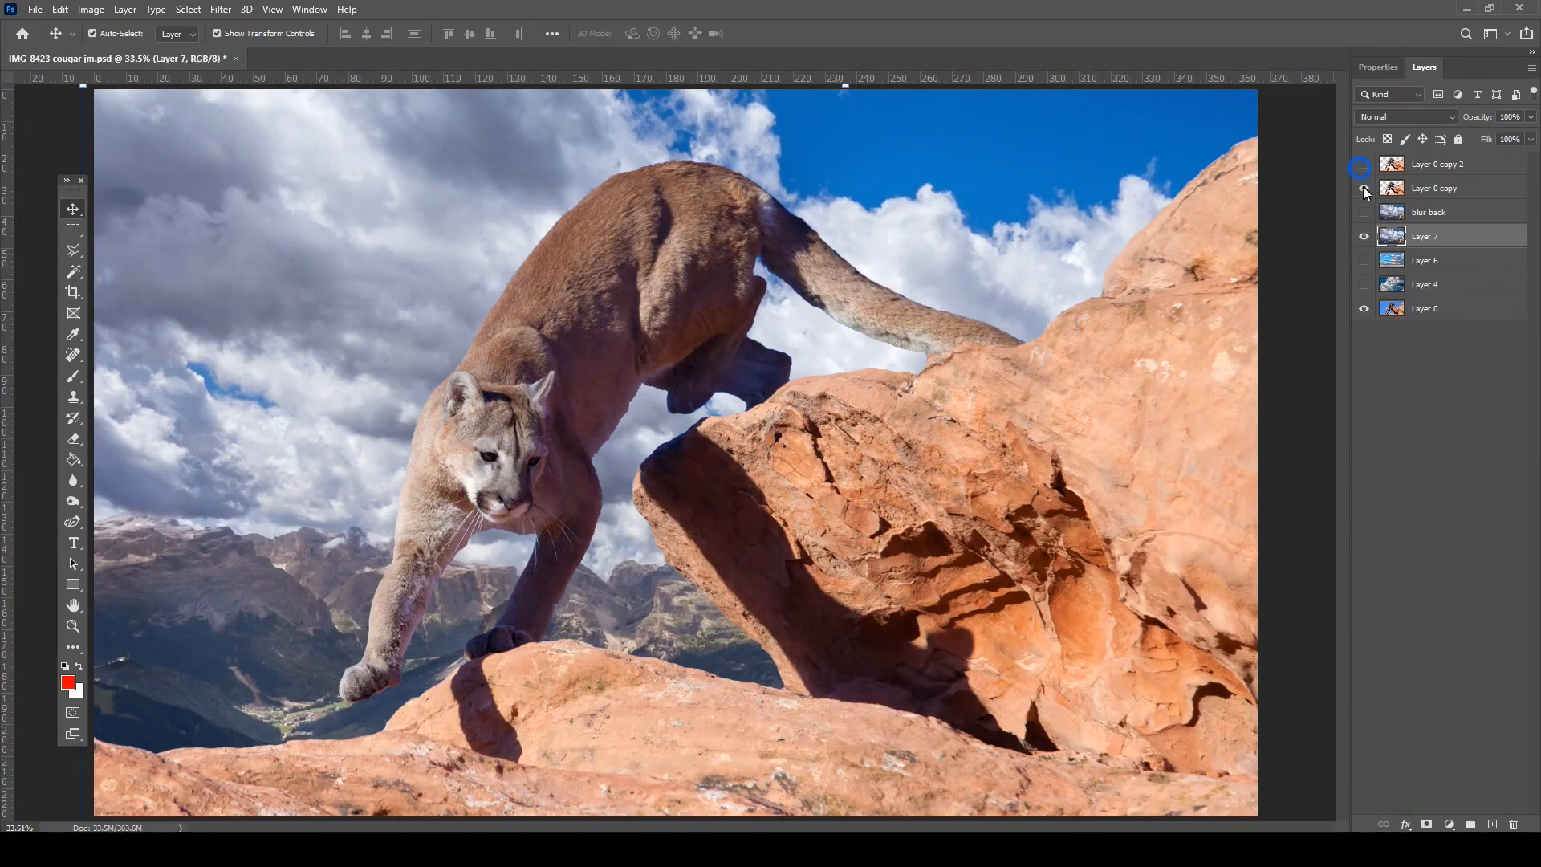
{"action": "left_click", "coordinate": [1363, 188]}
{"action": "left_click", "coordinate": [1364, 237]}
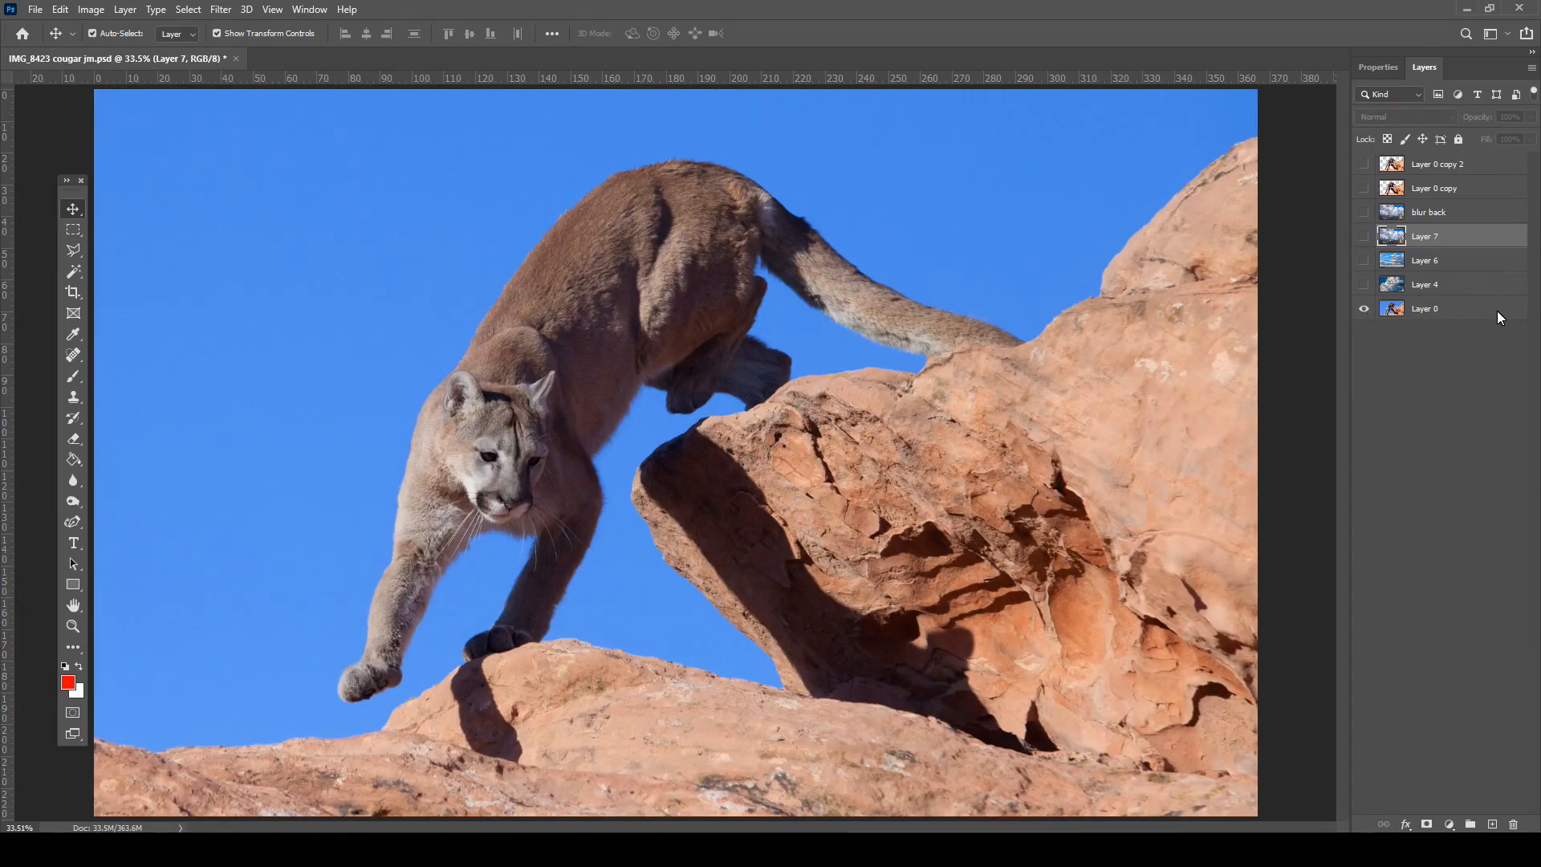
Preview the Layer 4 clouds alone and with the Layer 0 copy 2 cutout, hiding both layers again
{"action": "left_click", "coordinate": [1363, 285]}
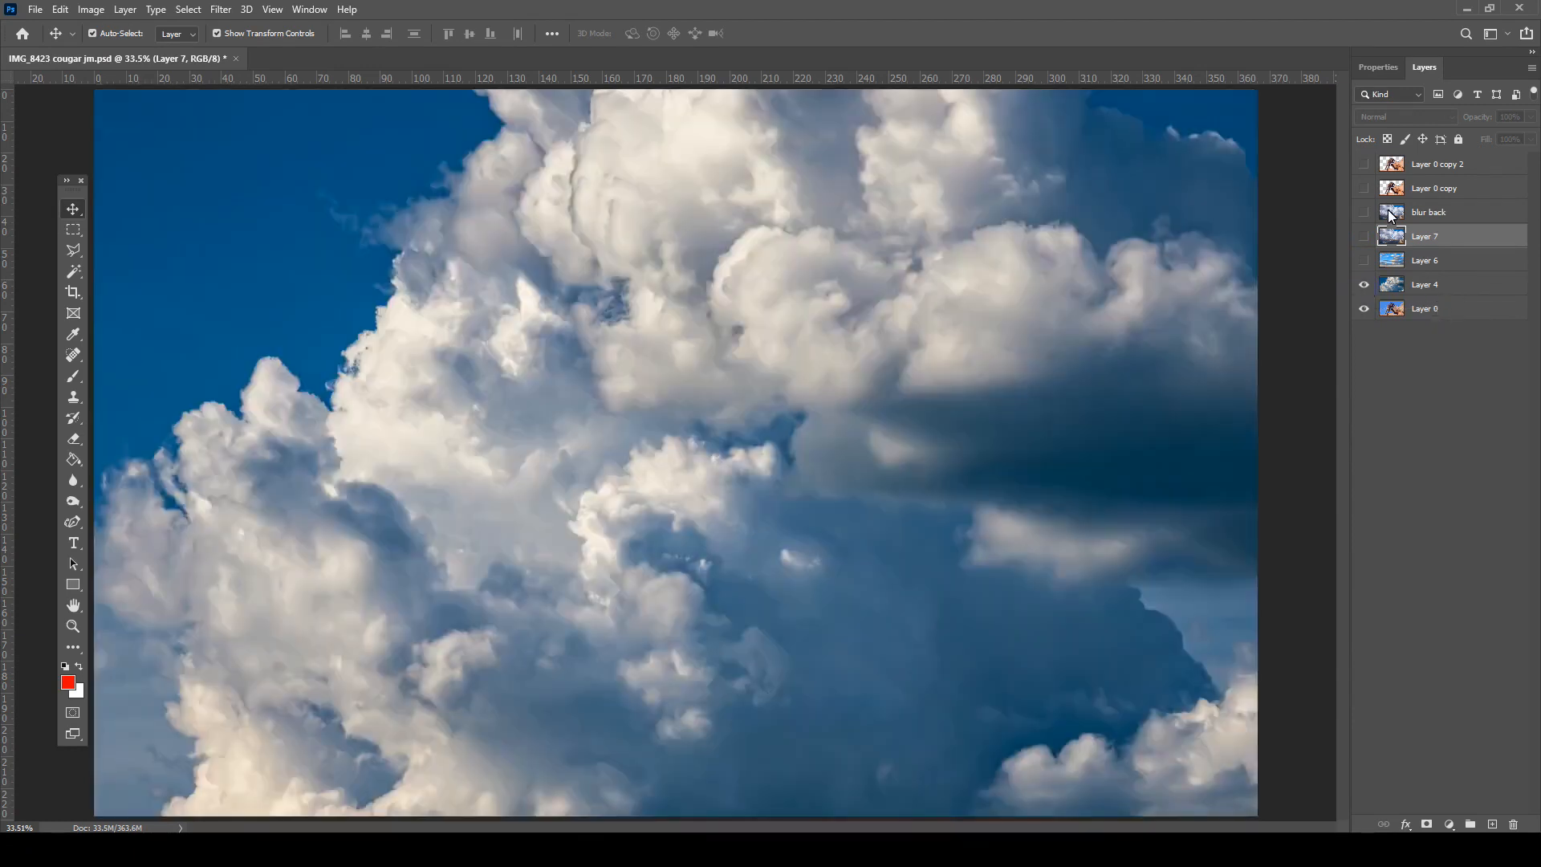
{"action": "left_click", "coordinate": [1364, 165]}
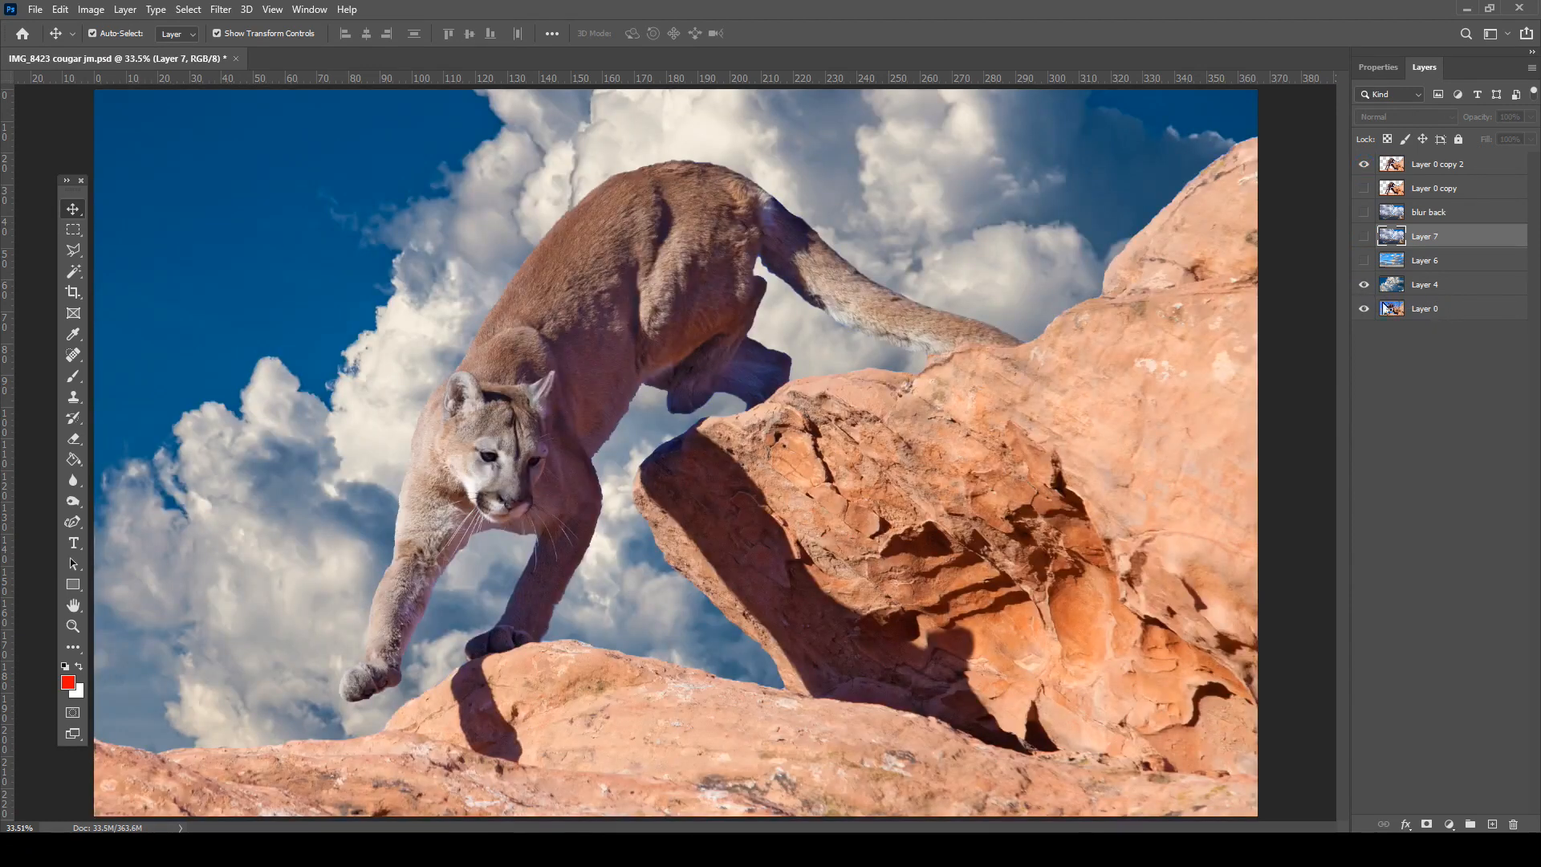
{"action": "left_click", "coordinate": [1364, 164]}
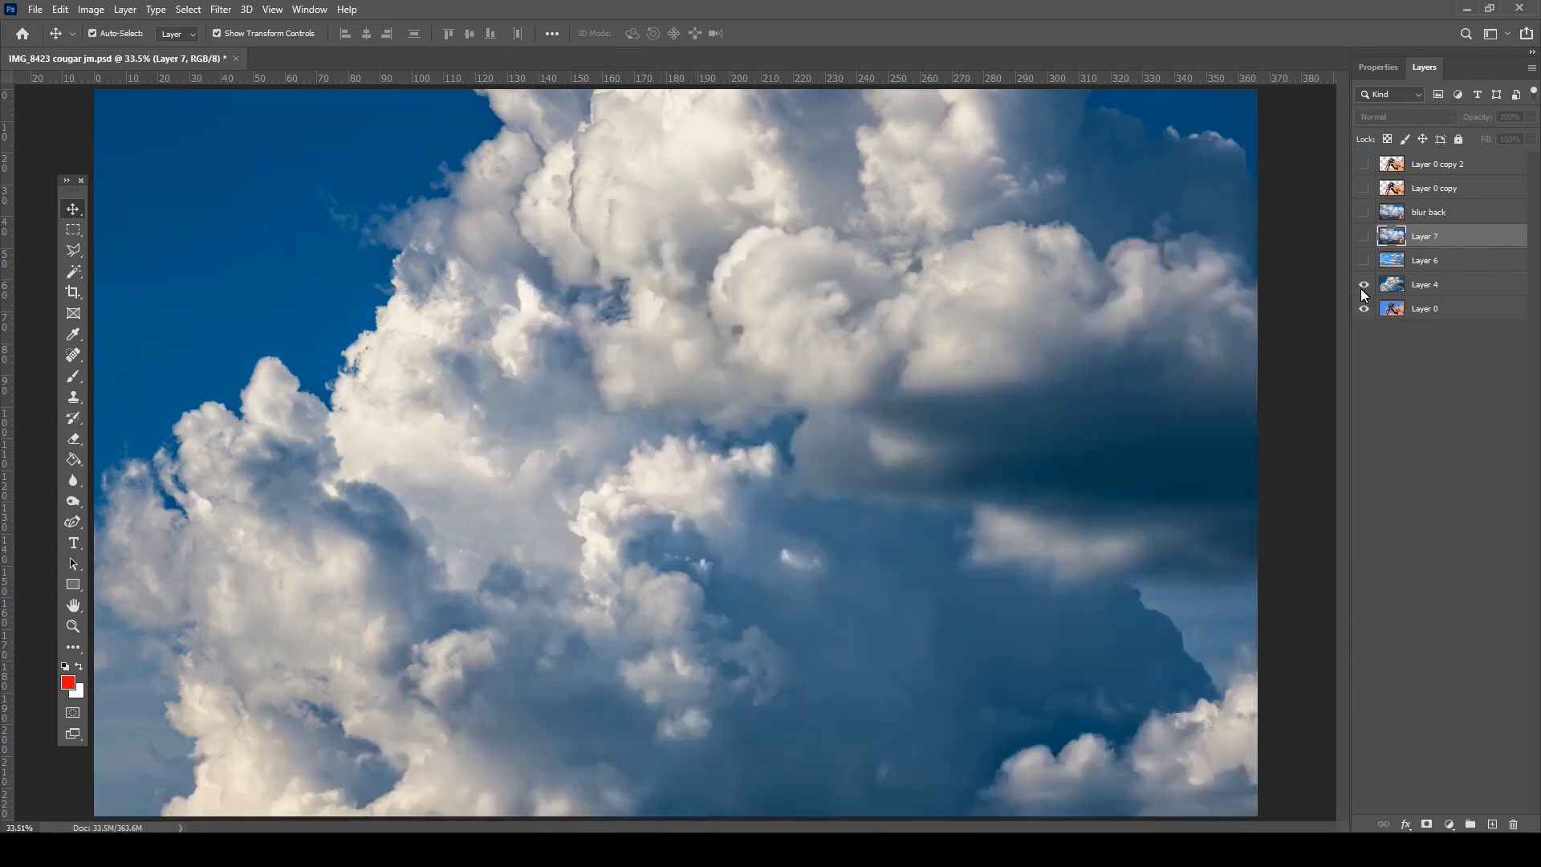
{"action": "left_click", "coordinate": [1363, 286]}
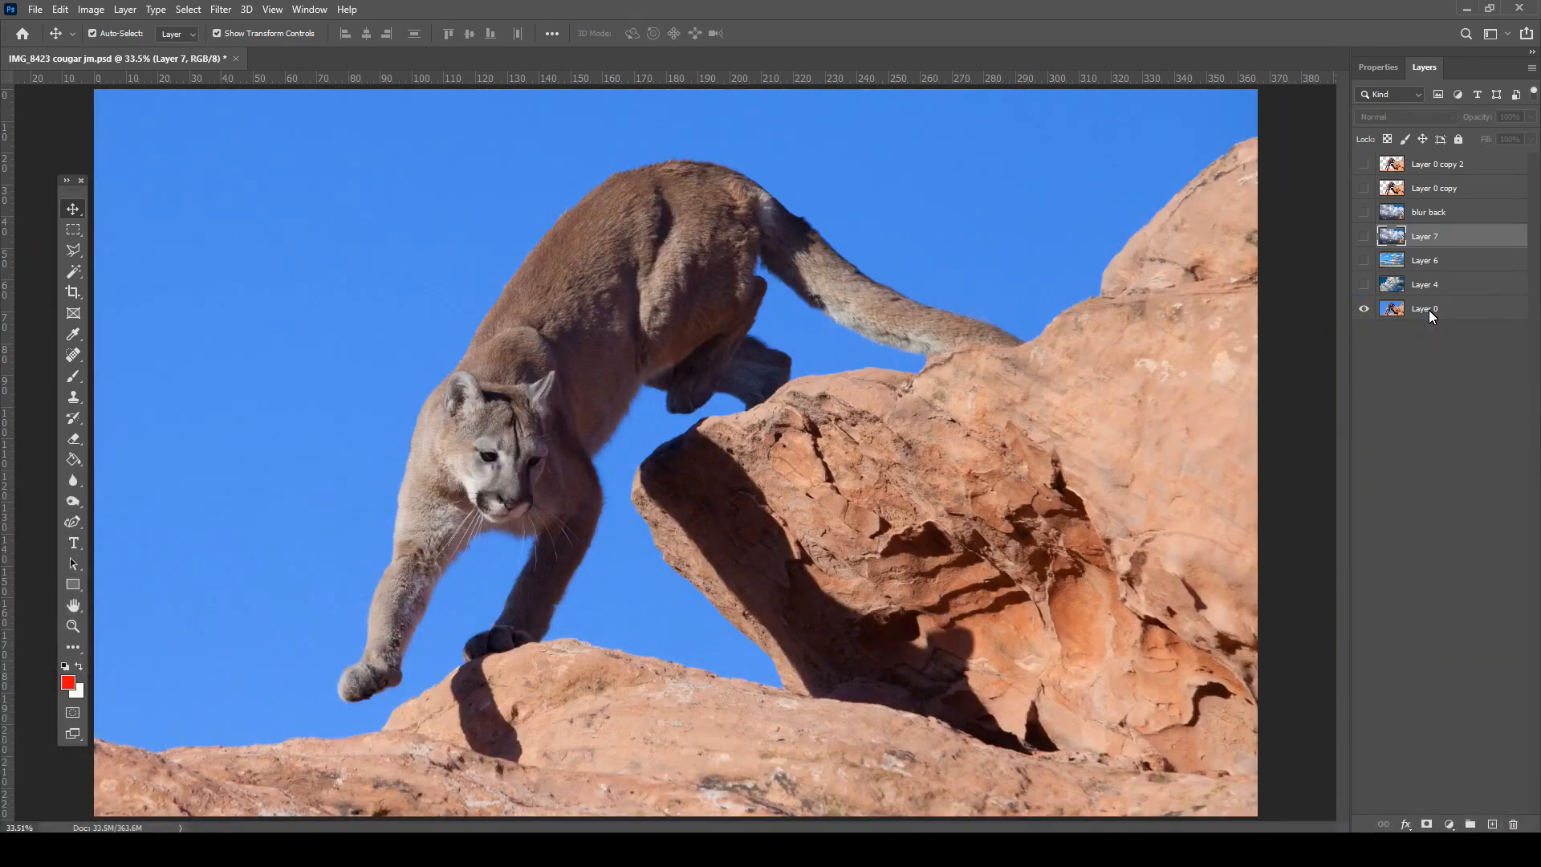
Briefly check Layer 0 copy 2, show the Layer 0 copy cutout instead, and hide the original Layer 0
{"action": "left_click", "coordinate": [1364, 164]}
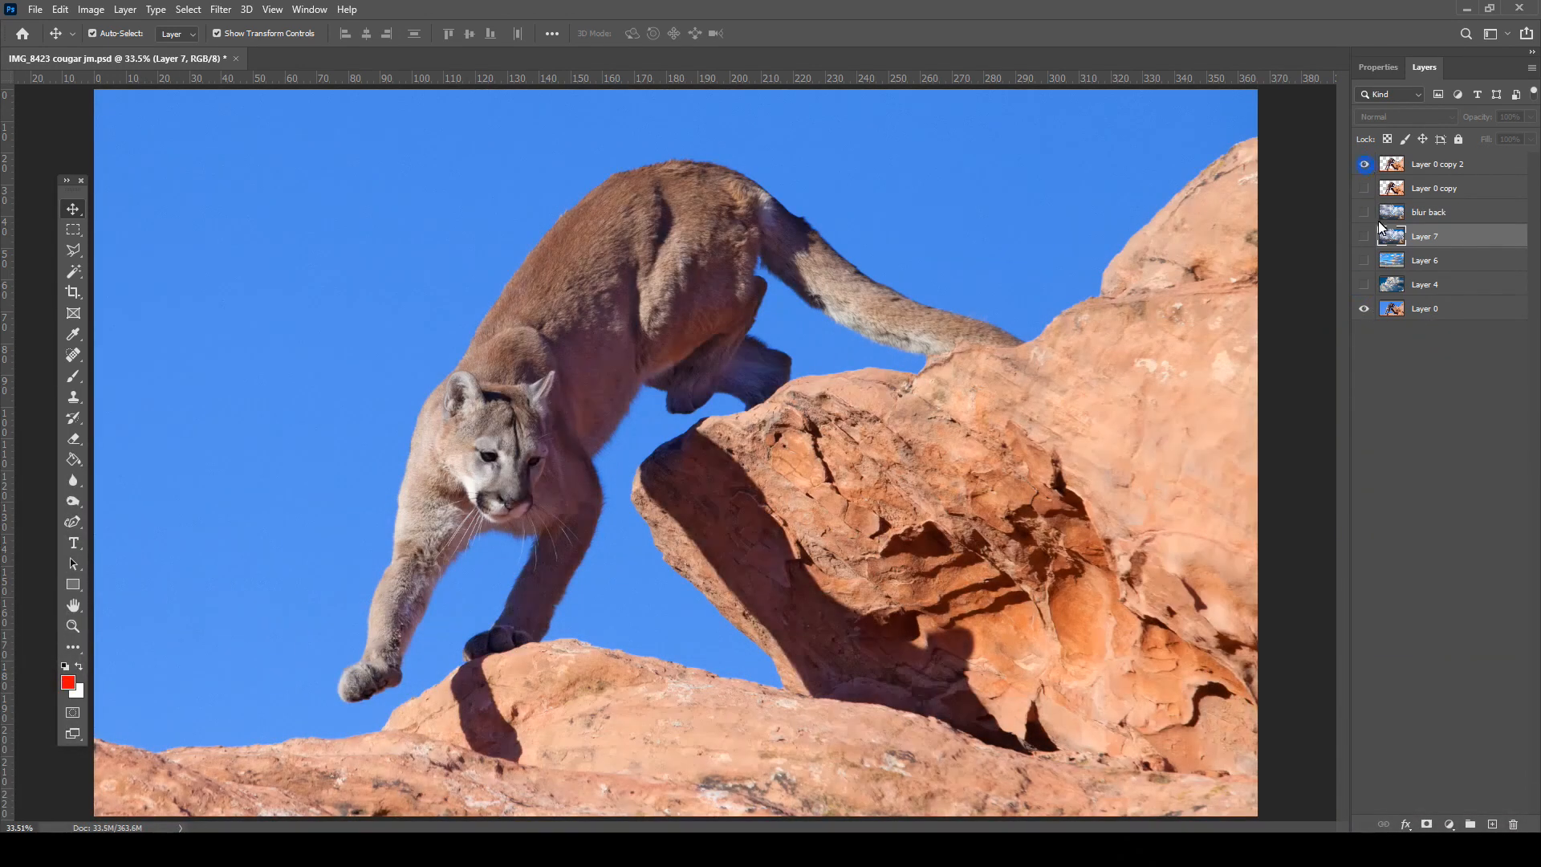
{"action": "left_click", "coordinate": [1364, 164]}
{"action": "left_click", "coordinate": [1364, 188]}
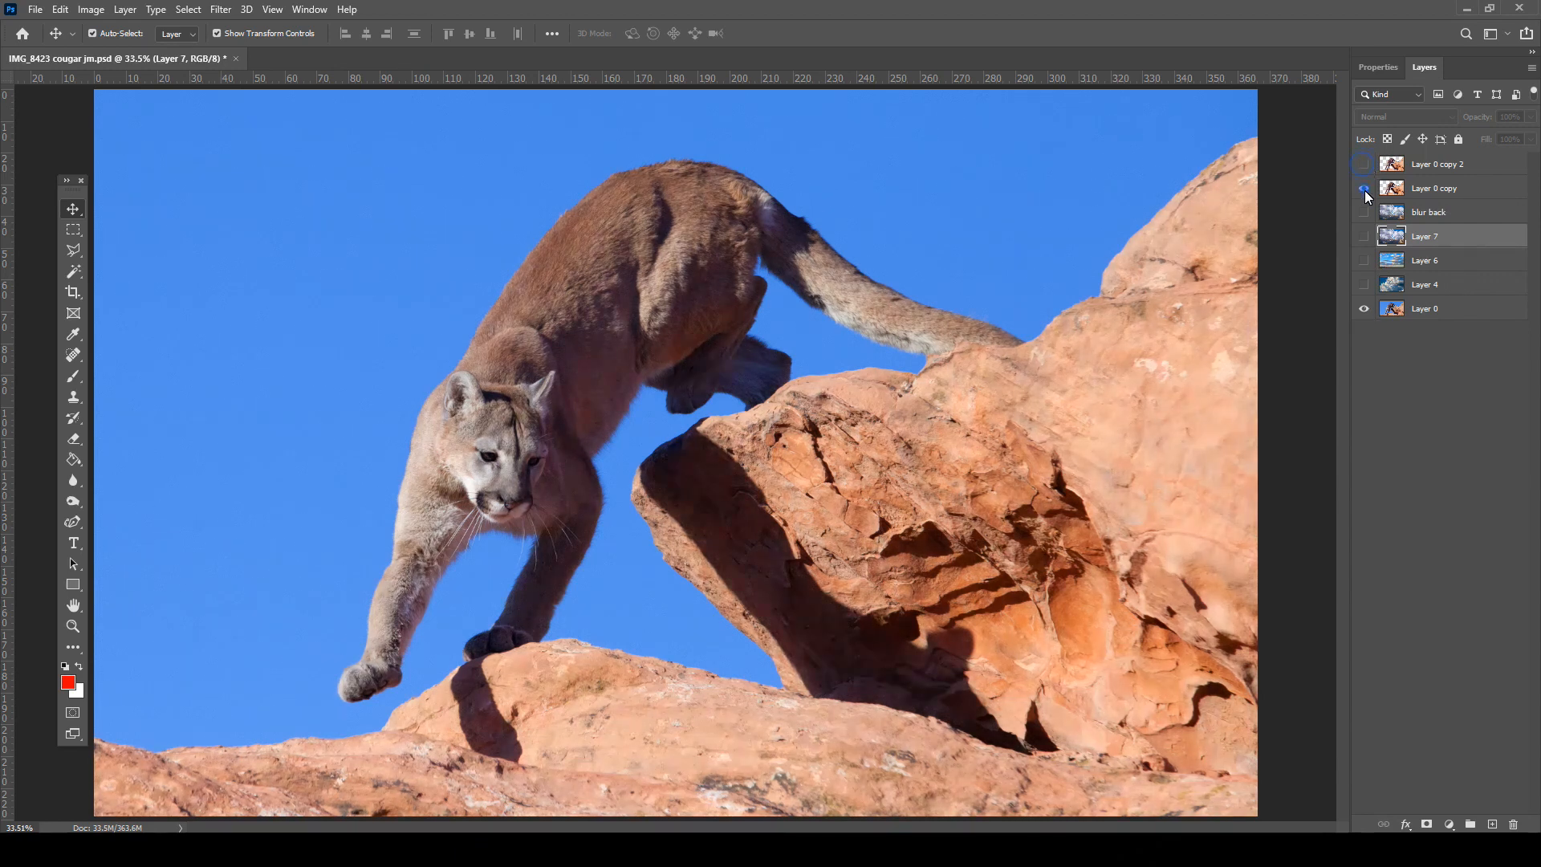
{"action": "left_click", "coordinate": [1364, 309]}
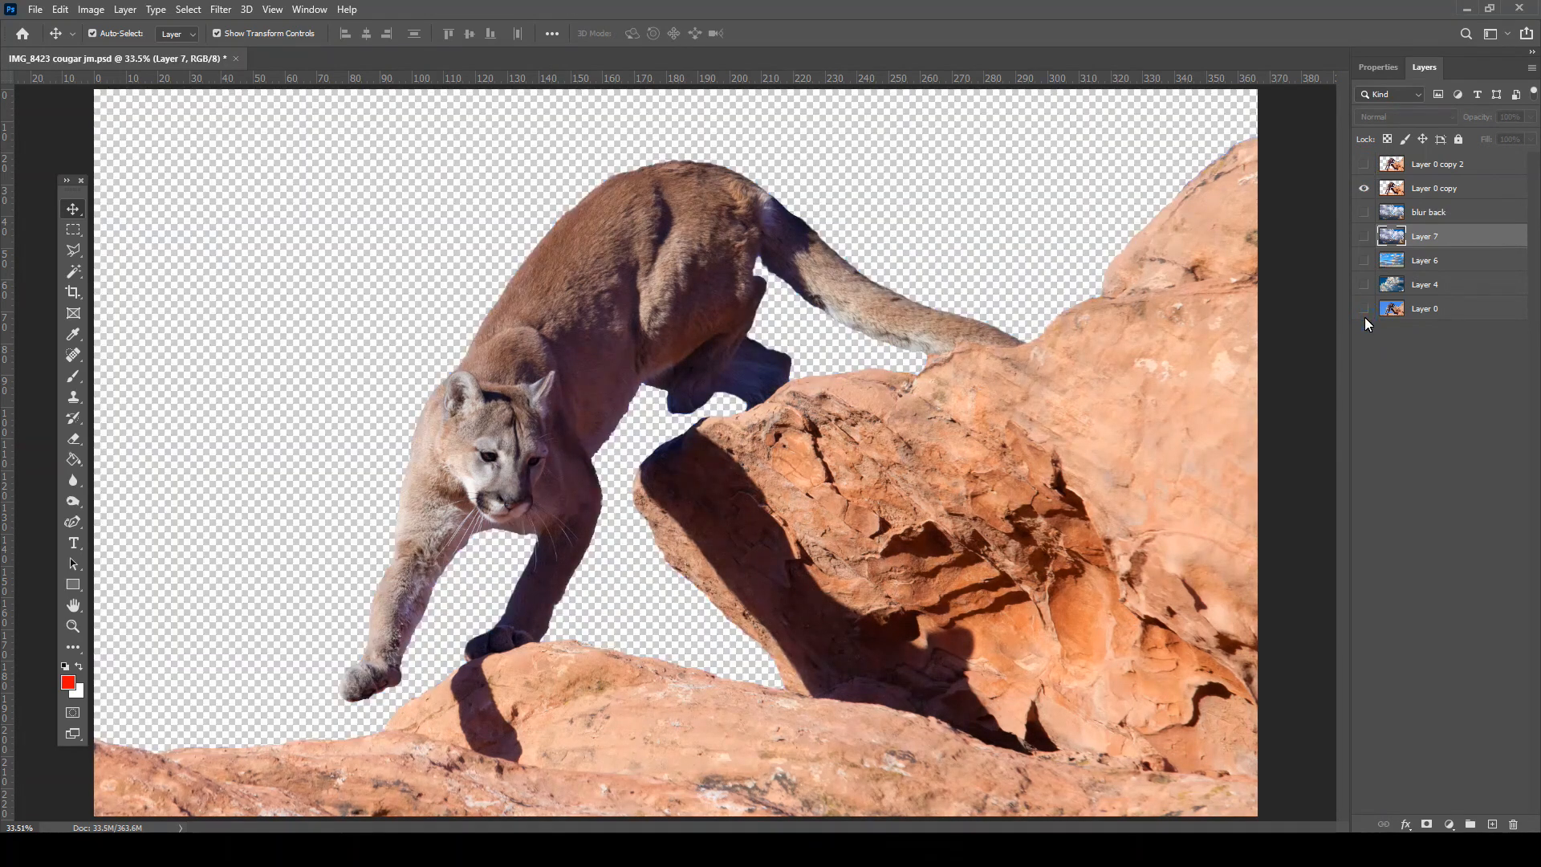
Toggle Layer 0 on and off to compare the cutout with the original blue sky behind it, leaving it hidden
{"action": "left_click", "coordinate": [1362, 311]}
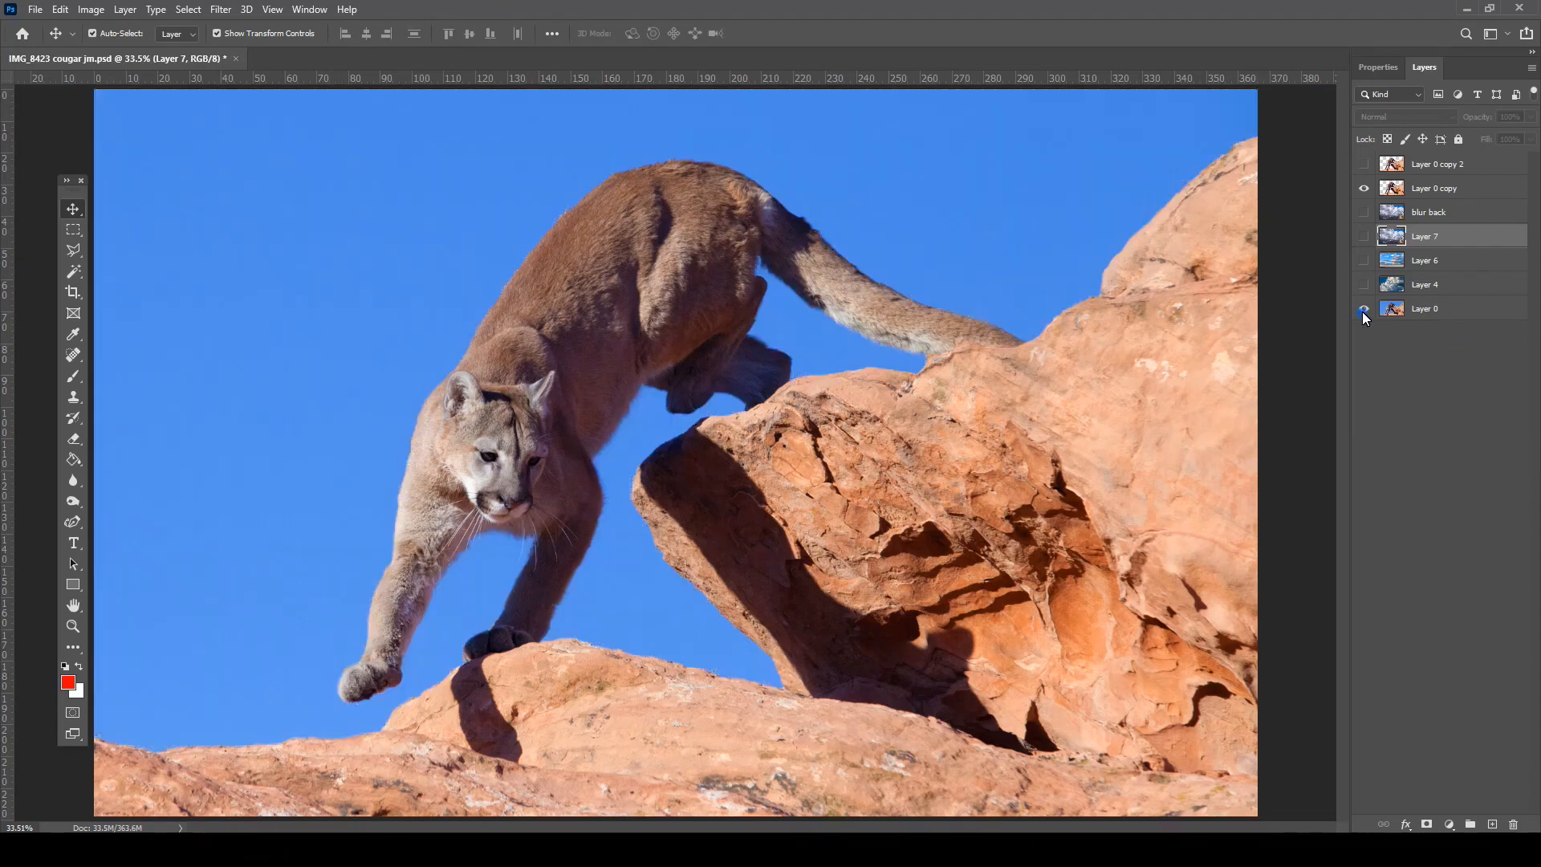
{"action": "left_click", "coordinate": [1362, 311]}
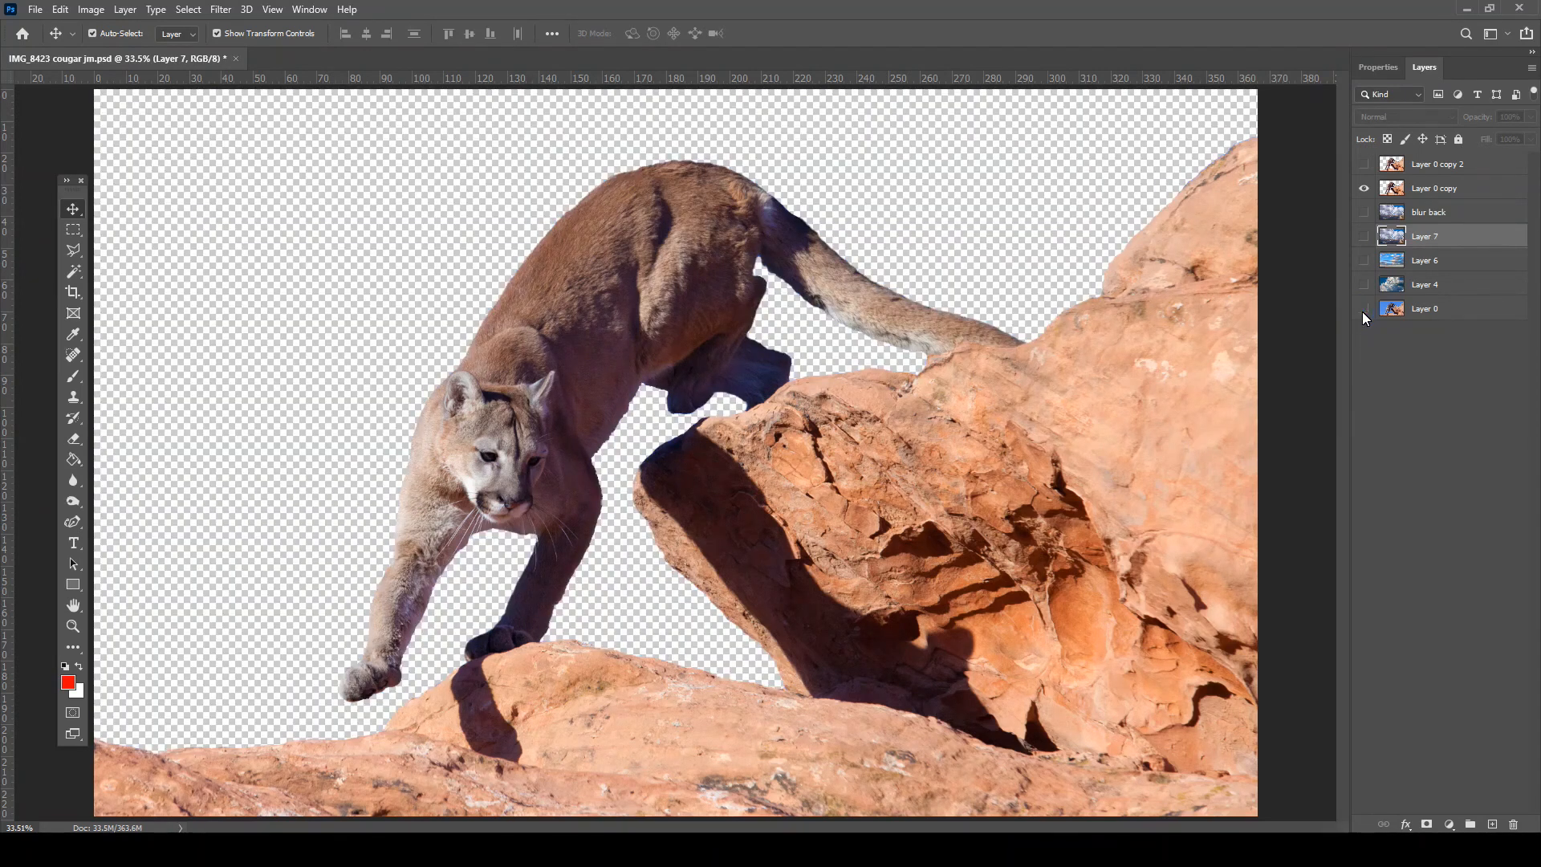
{"action": "left_click", "coordinate": [1362, 311]}
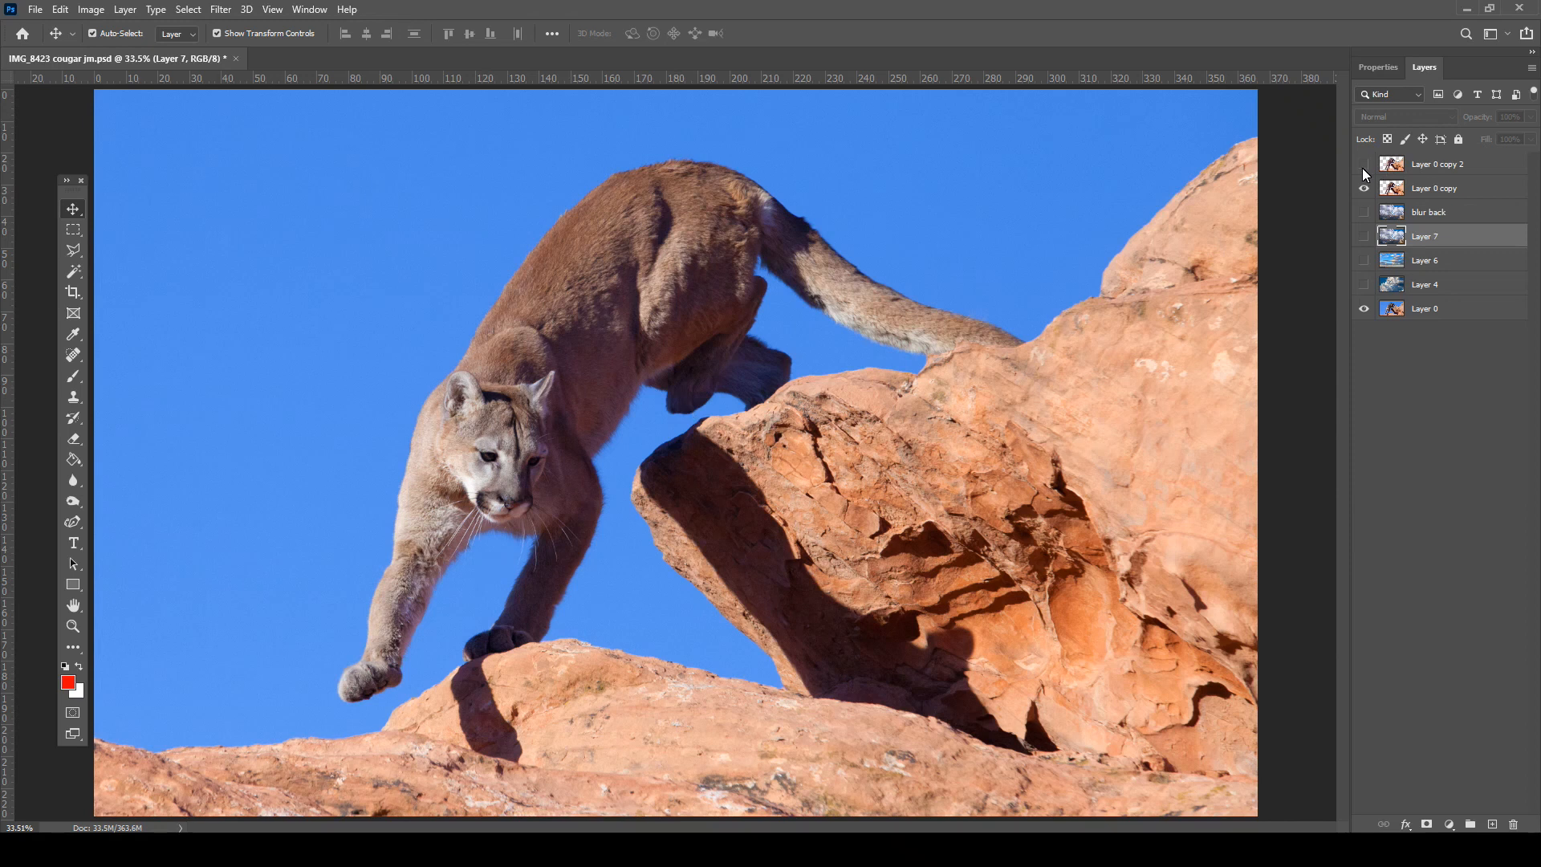
{"action": "left_click", "coordinate": [1364, 310]}
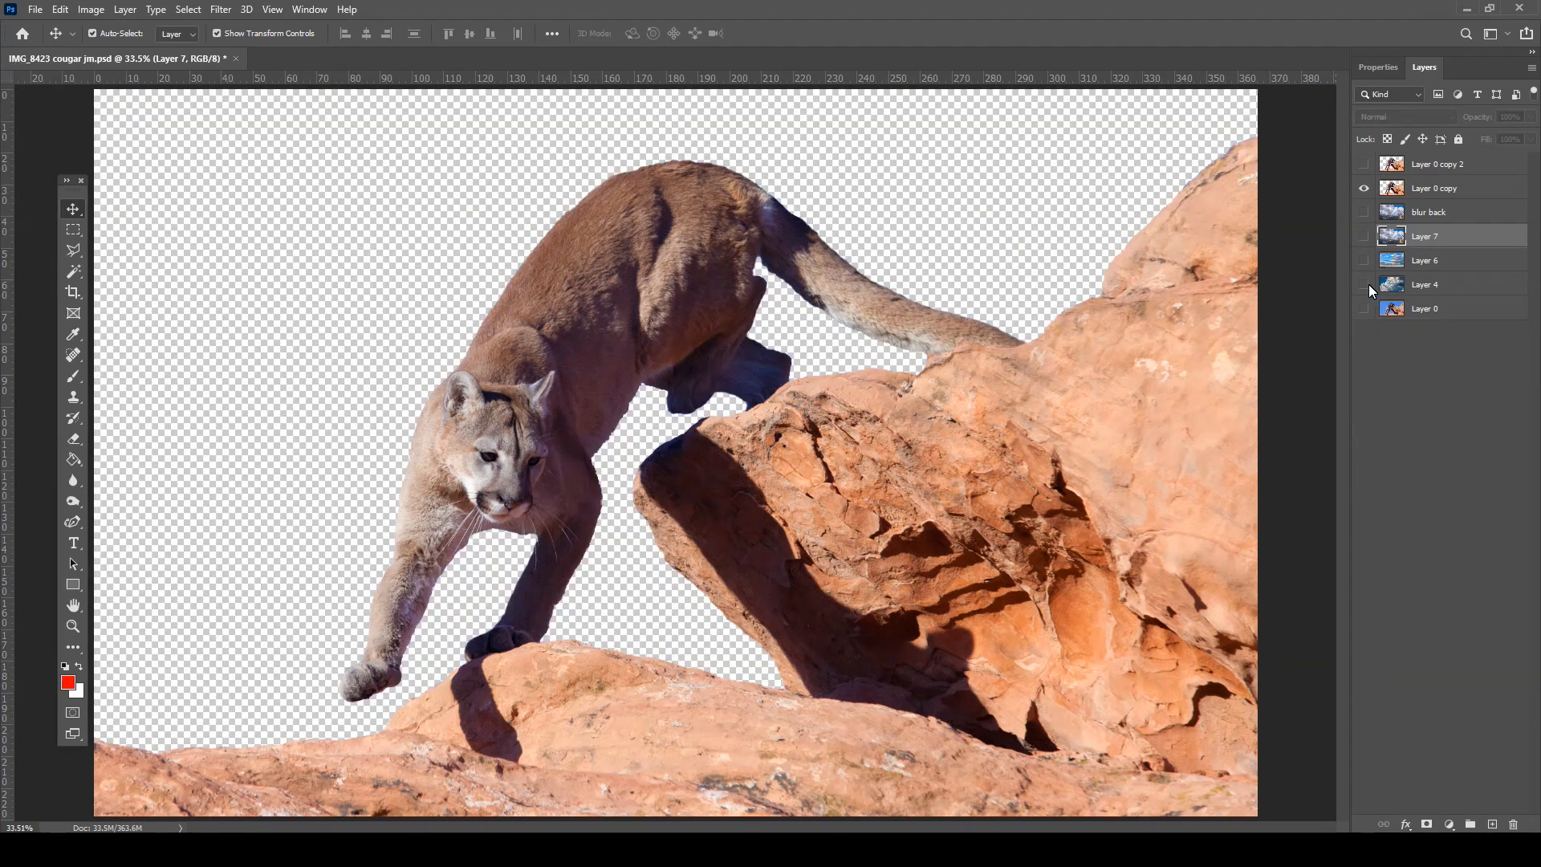
Preview the Layer 0 copy cutout against the Layer 4 clouds and hide that sky again
{"action": "left_click", "coordinate": [1364, 285]}
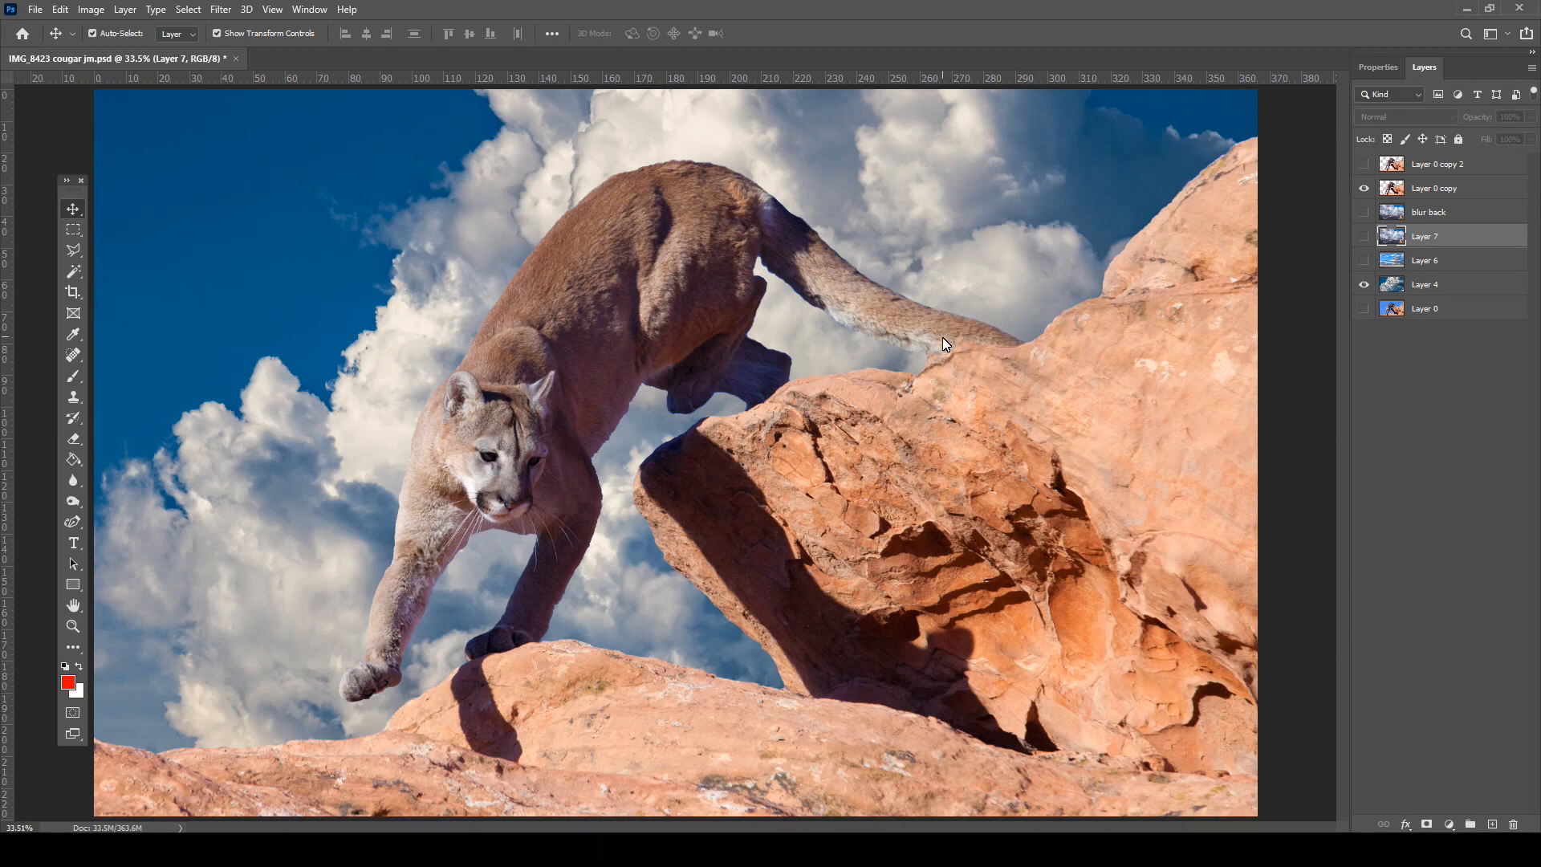
{"action": "left_click", "coordinate": [1363, 285]}
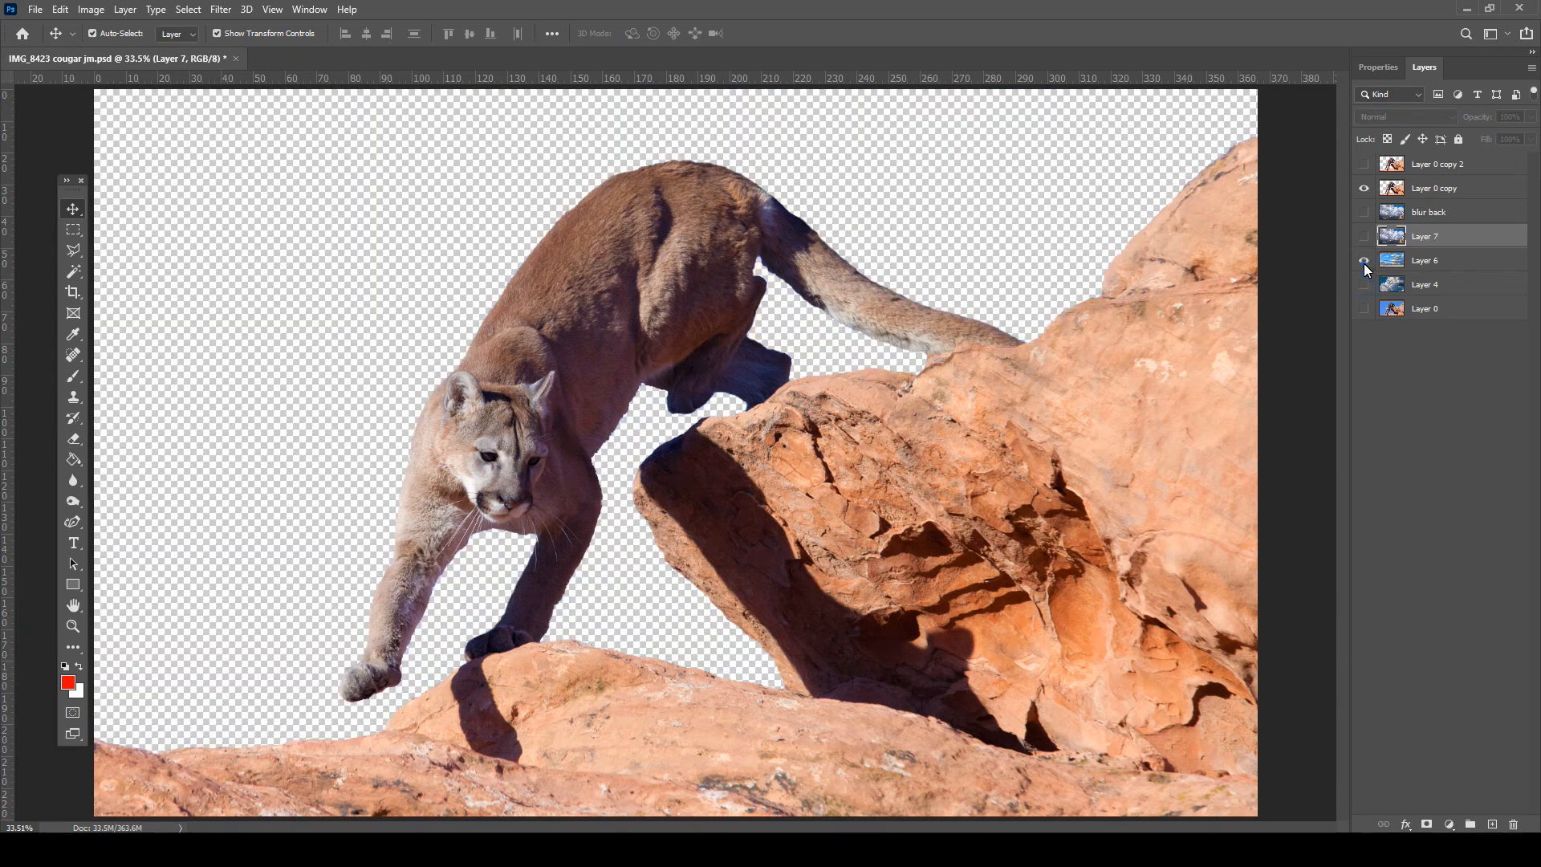
Preview the cutout against the Layer 6 sky, replace it with Layer 7, and briefly hide Layer 0 copy to view that background alone
{"action": "left_click", "coordinate": [1364, 262]}
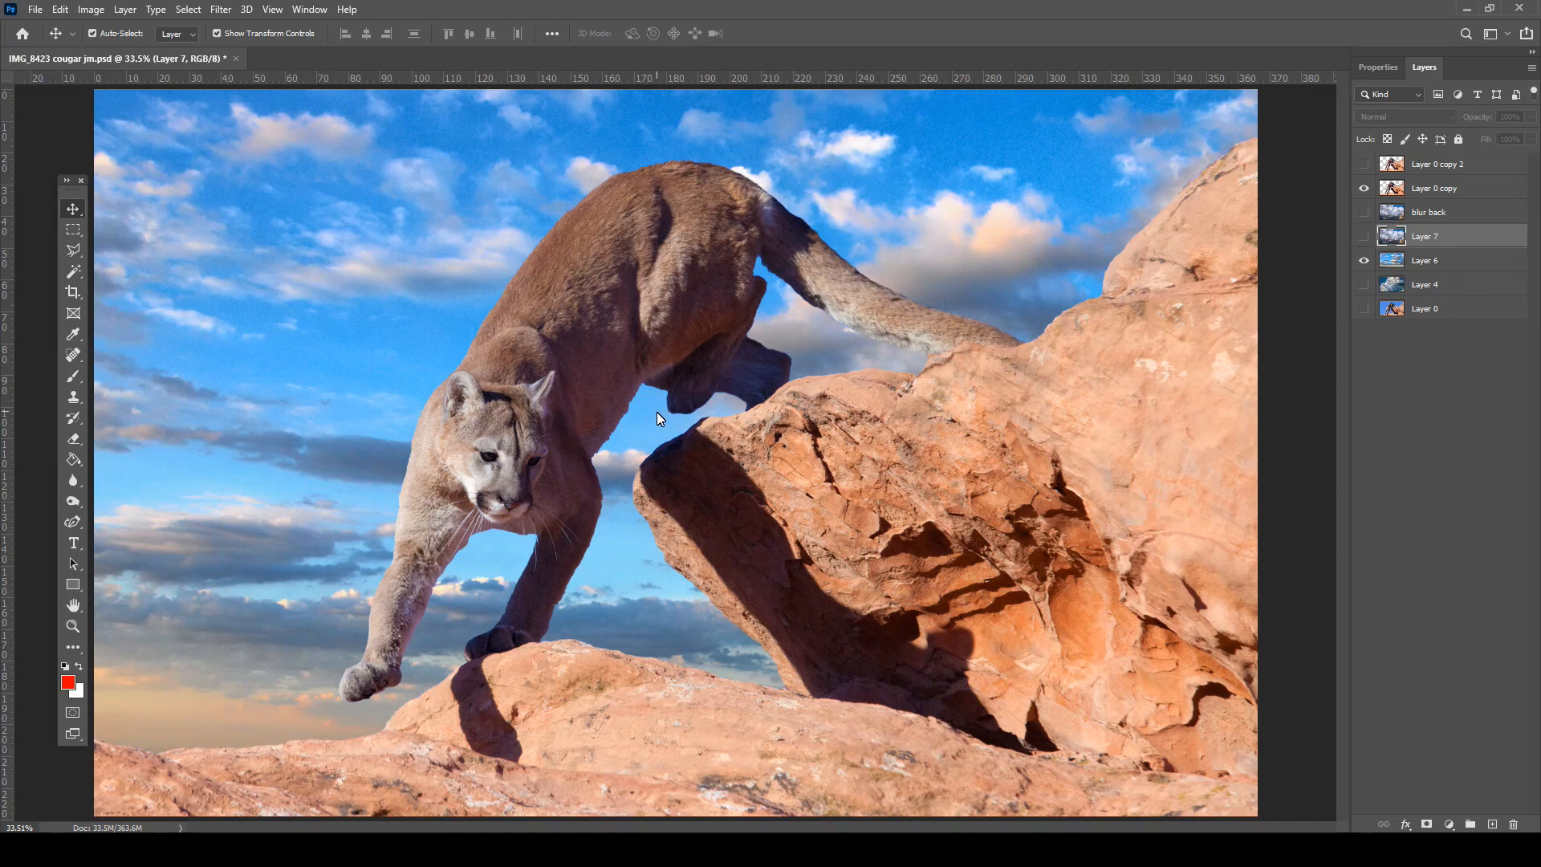
{"action": "left_click", "coordinate": [1365, 260]}
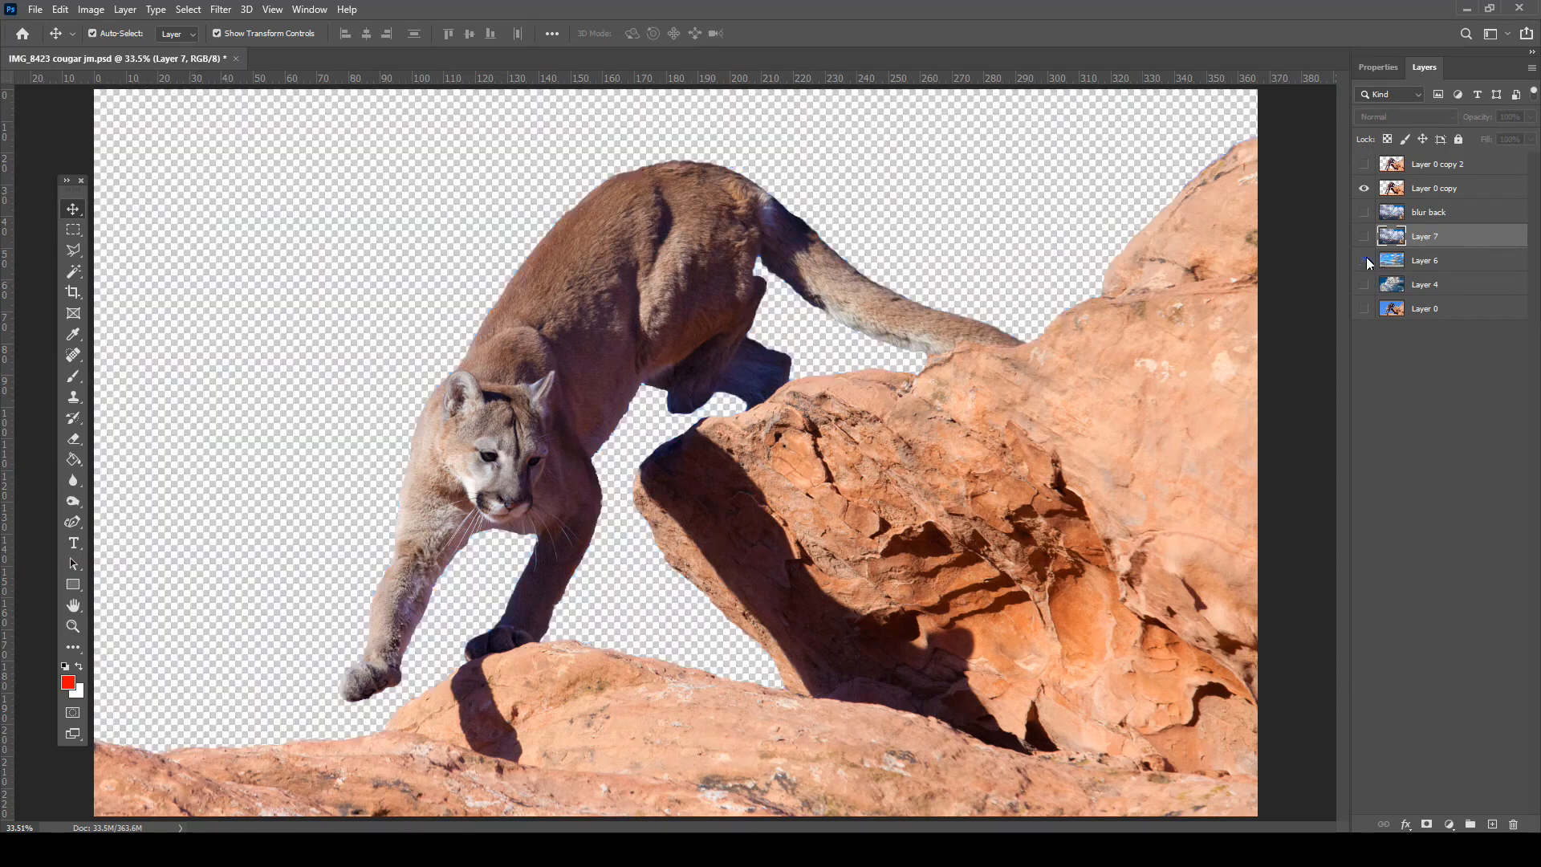
{"action": "left_click", "coordinate": [1364, 236]}
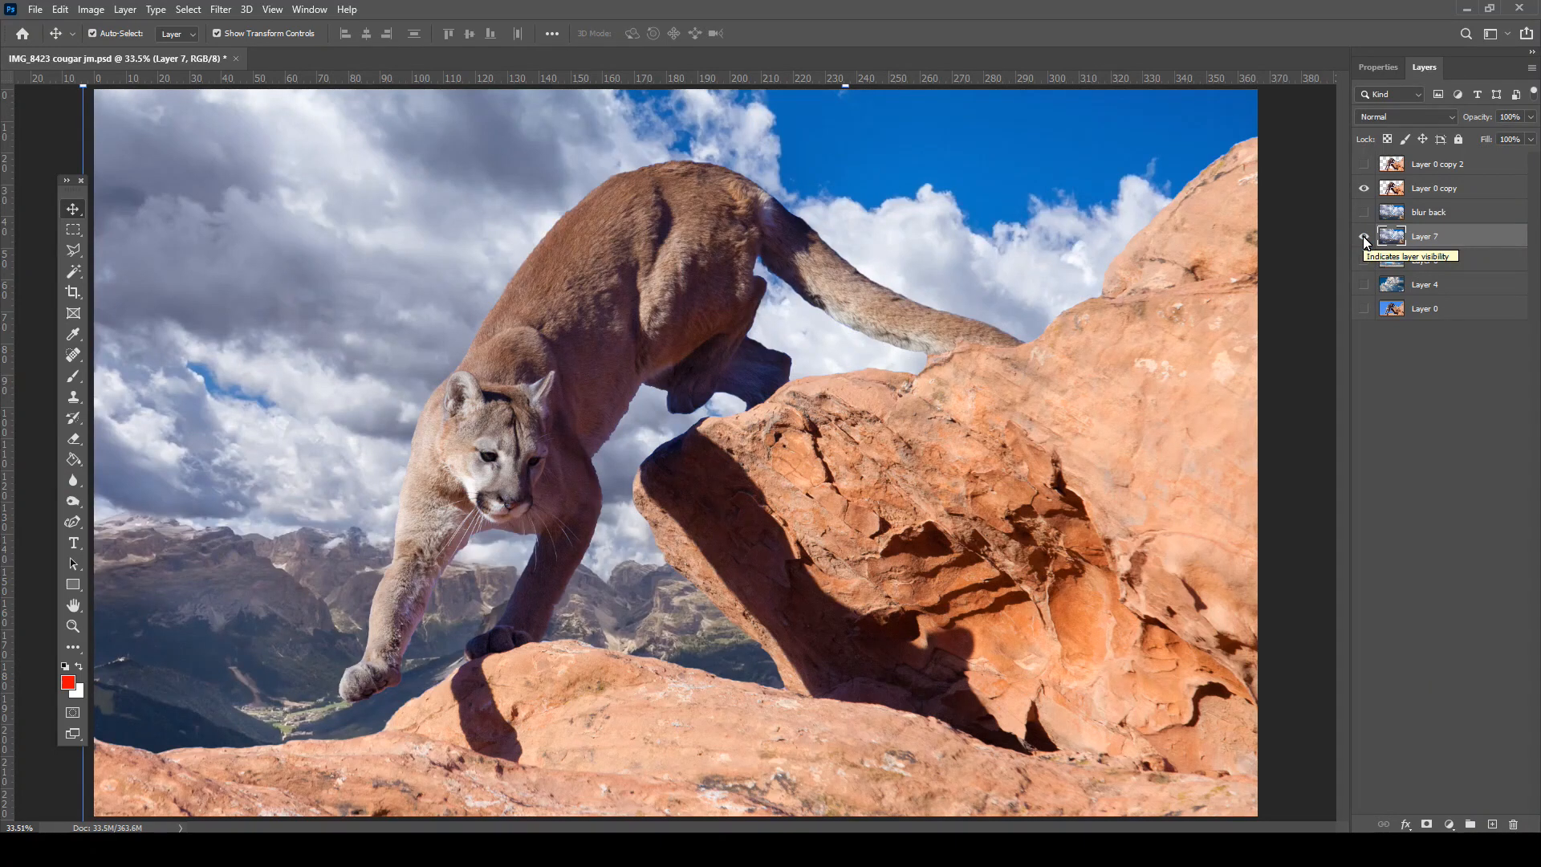
{"action": "left_click", "coordinate": [1364, 189]}
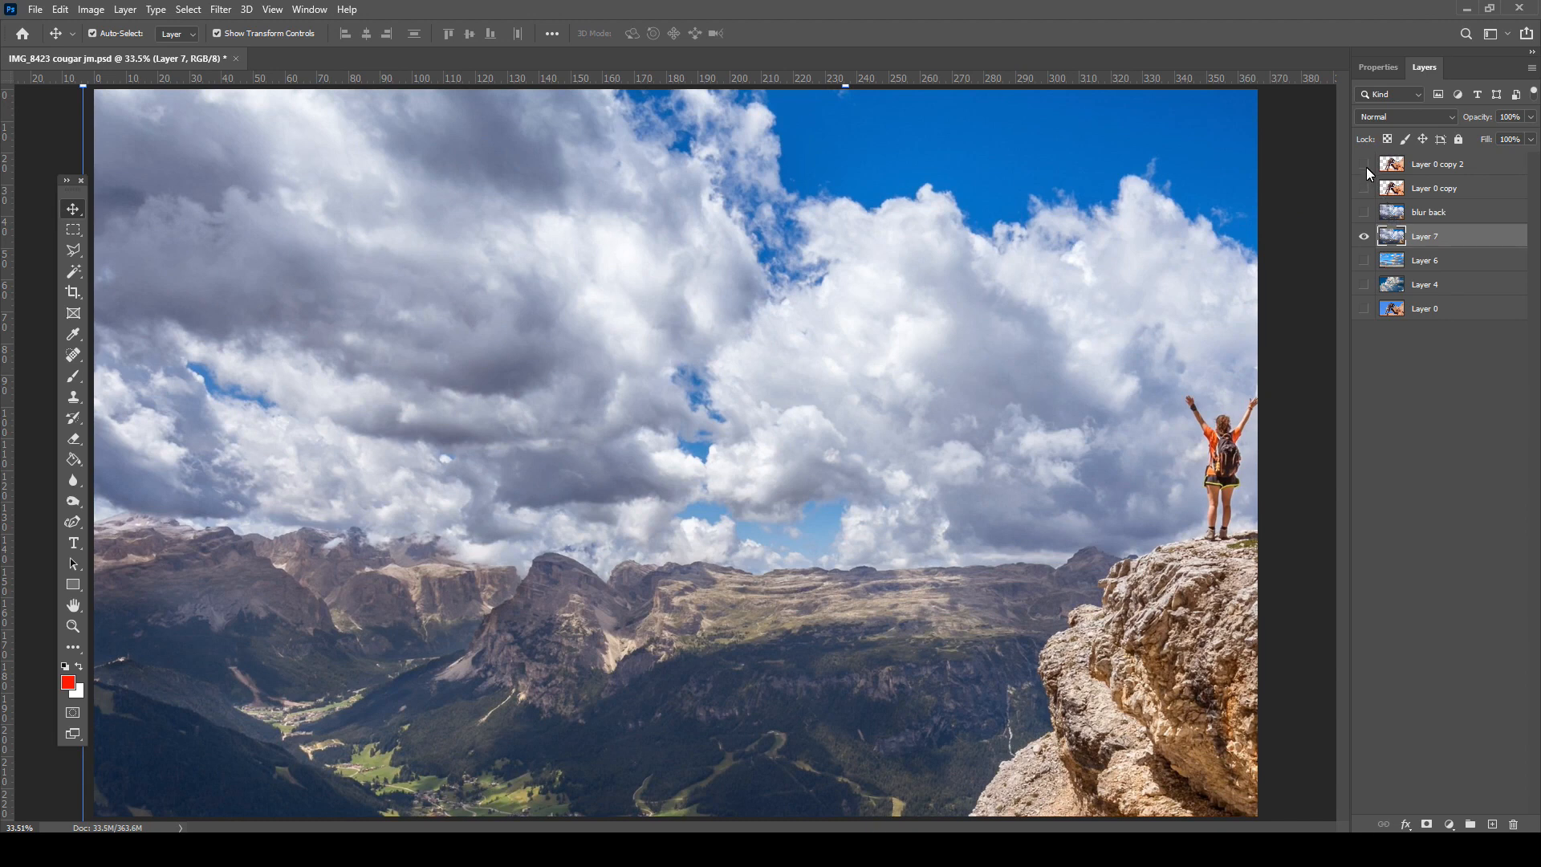
{"action": "left_click", "coordinate": [1364, 189]}
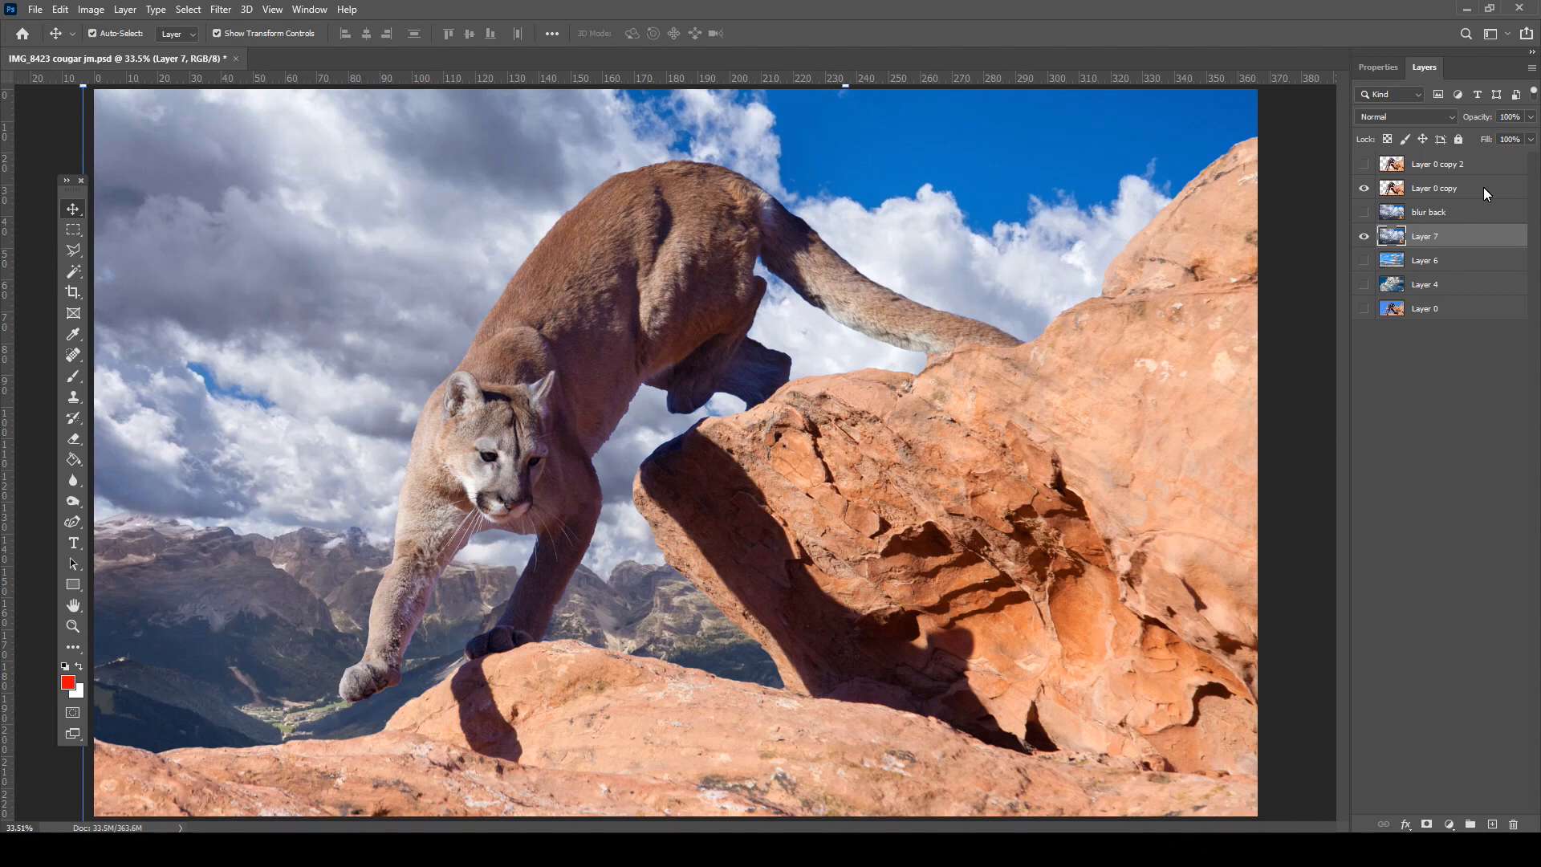
Toggle Layer 0 copy 2 on and off over the Layer 7 background to compare the cougar cutout, leaving it visible
{"action": "left_click", "coordinate": [1364, 164]}
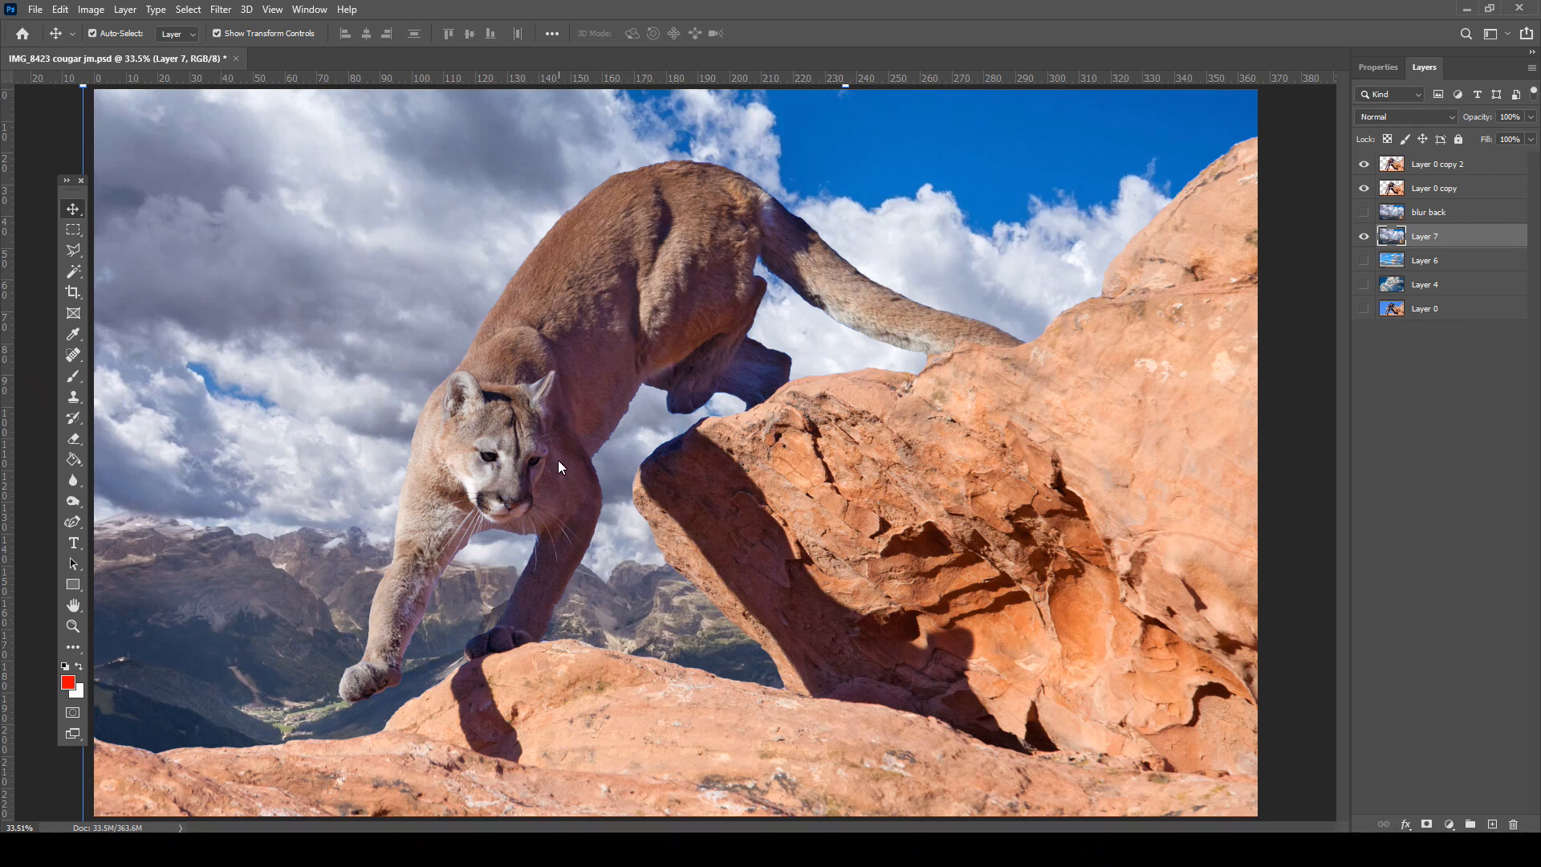
{"action": "left_click", "coordinate": [1363, 165]}
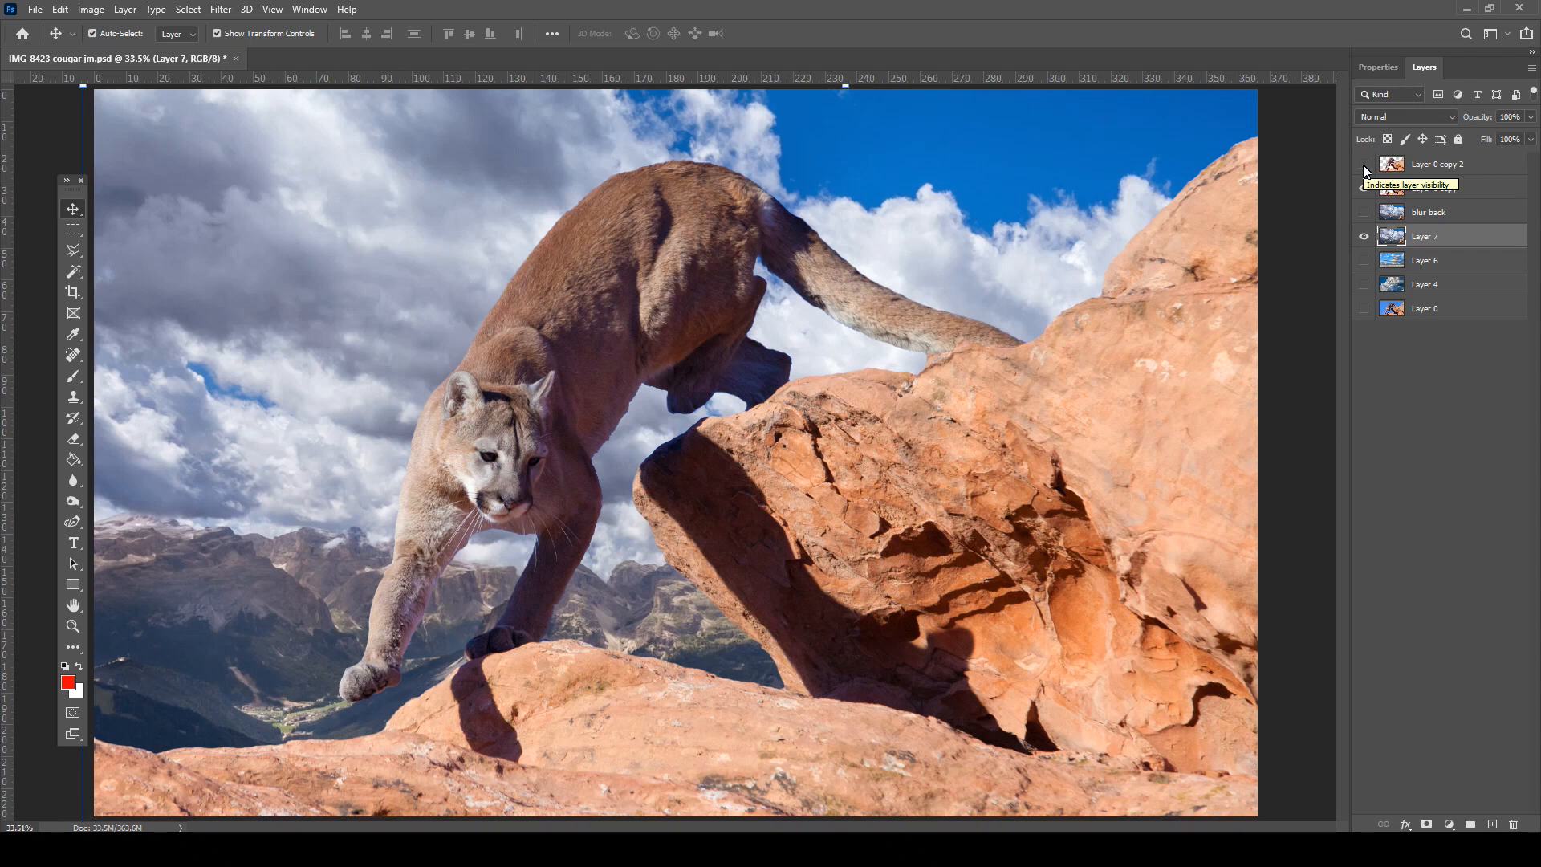
{"action": "left_click", "coordinate": [1364, 164]}
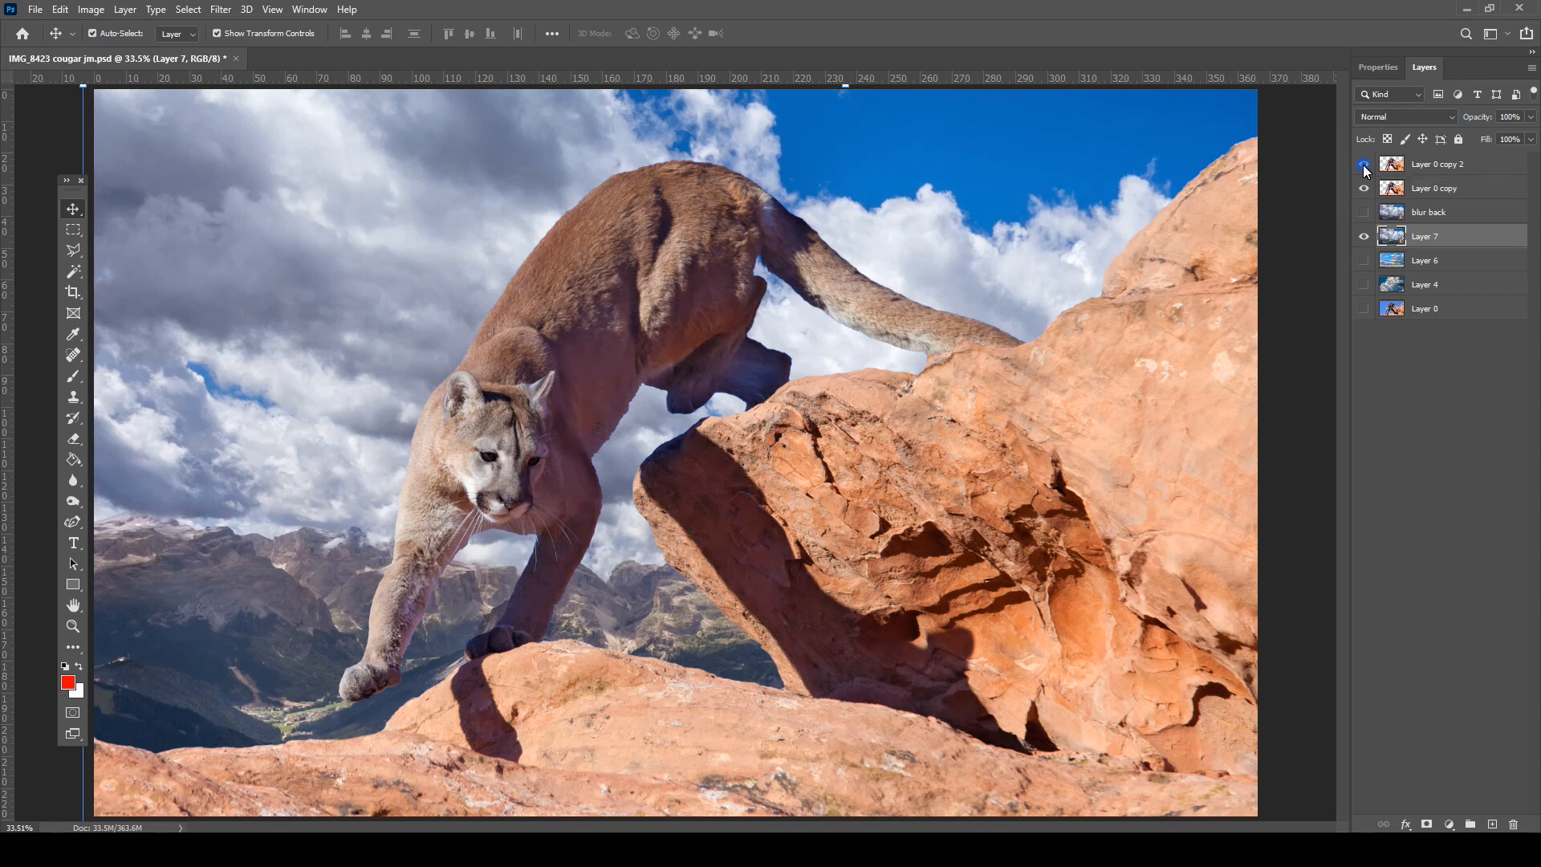
{"action": "left_click", "coordinate": [1365, 165]}
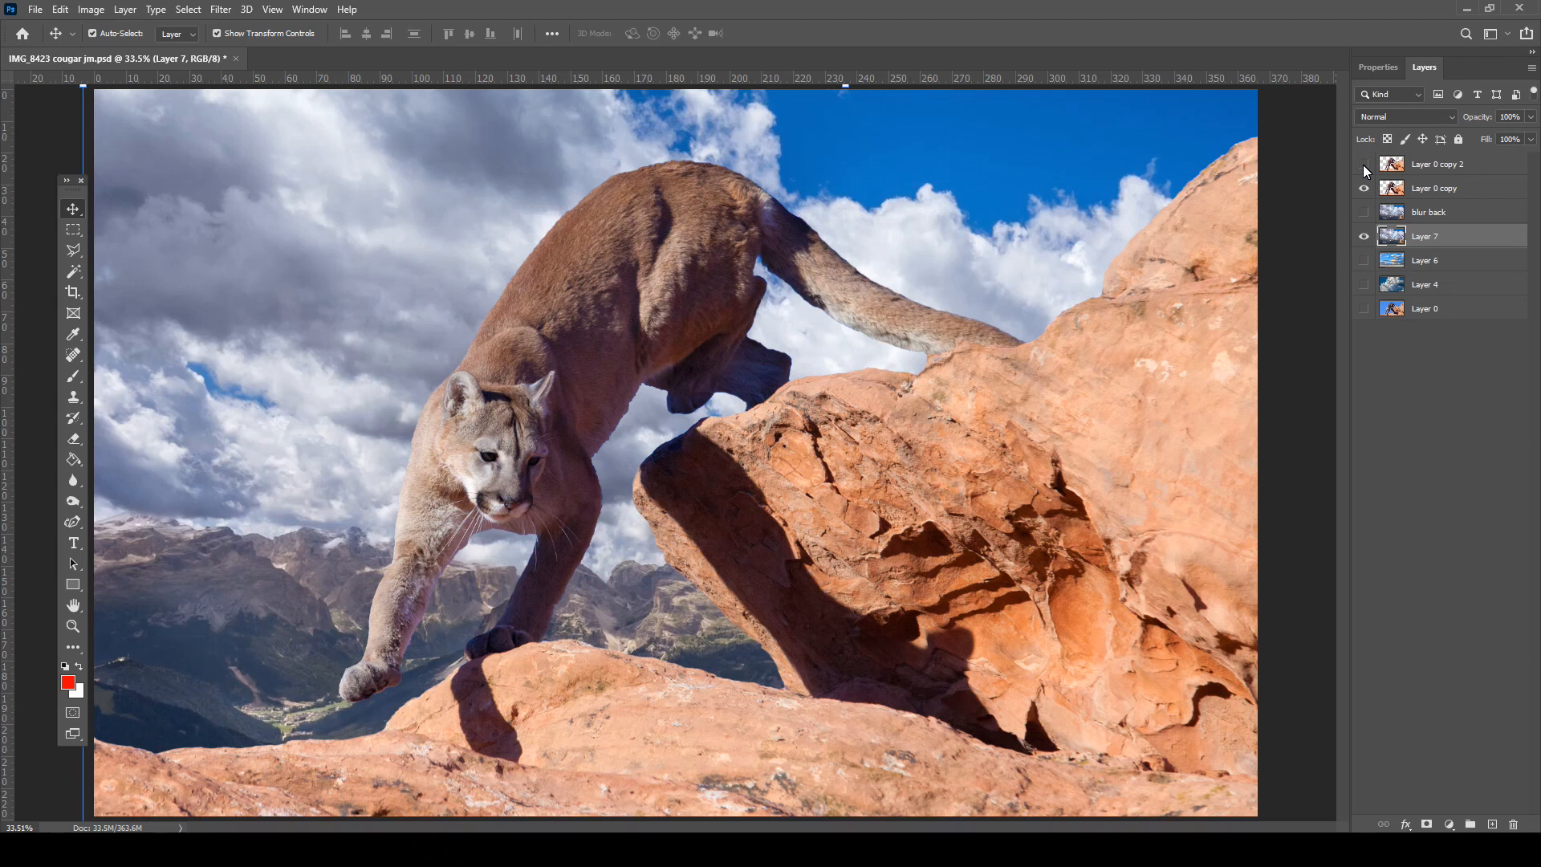
{"action": "left_click", "coordinate": [1362, 165]}
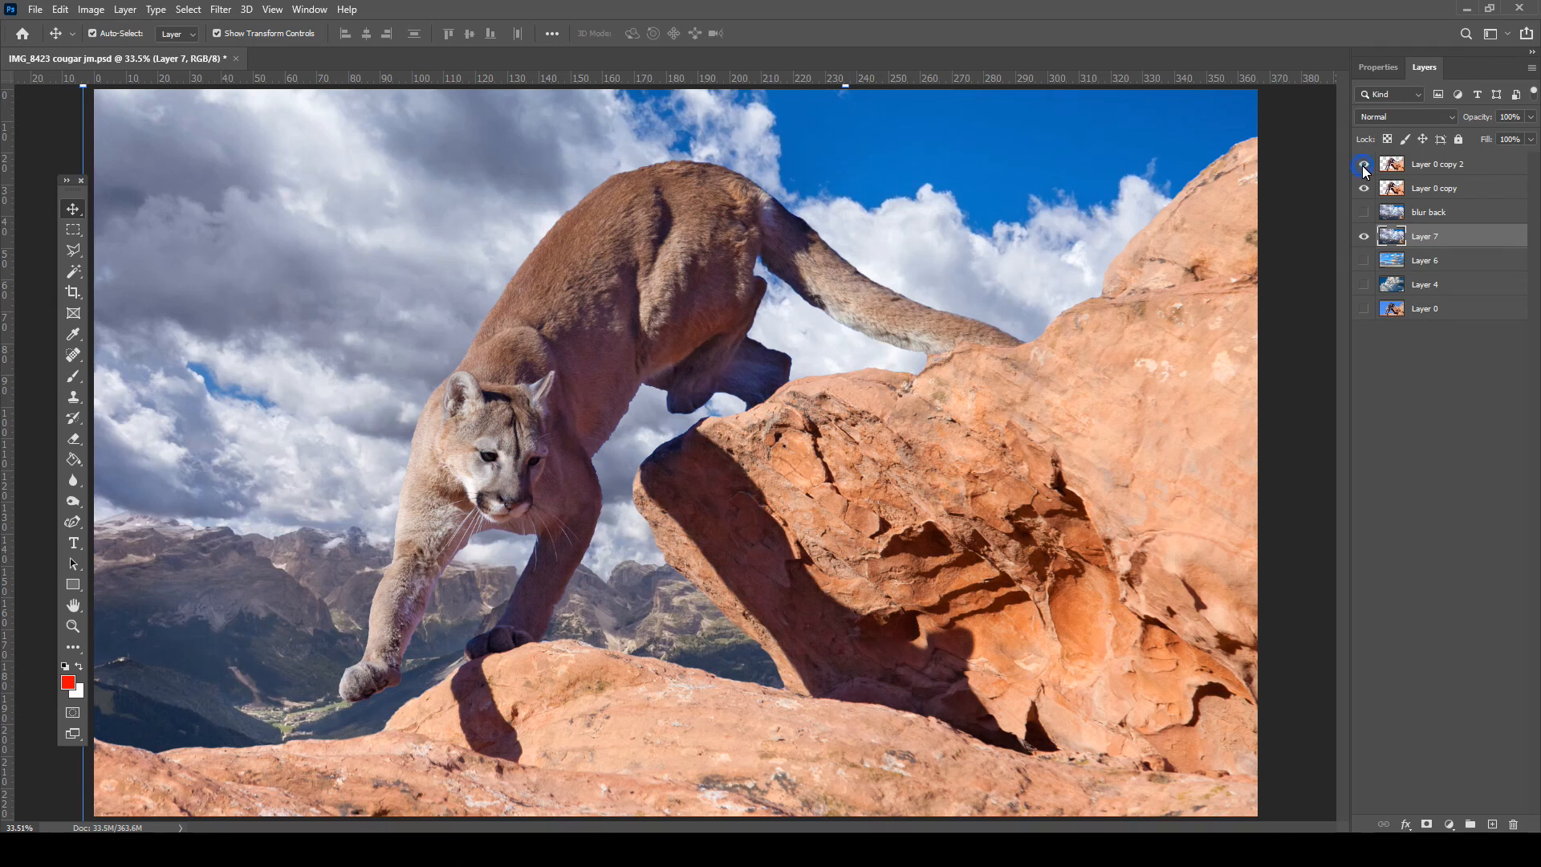
Try Brightness/Contrast on Layer 7 with brightness -2 and contrast values of 90 and 2, discarding the adjustment
{"action": "left_click", "coordinate": [90, 9]}
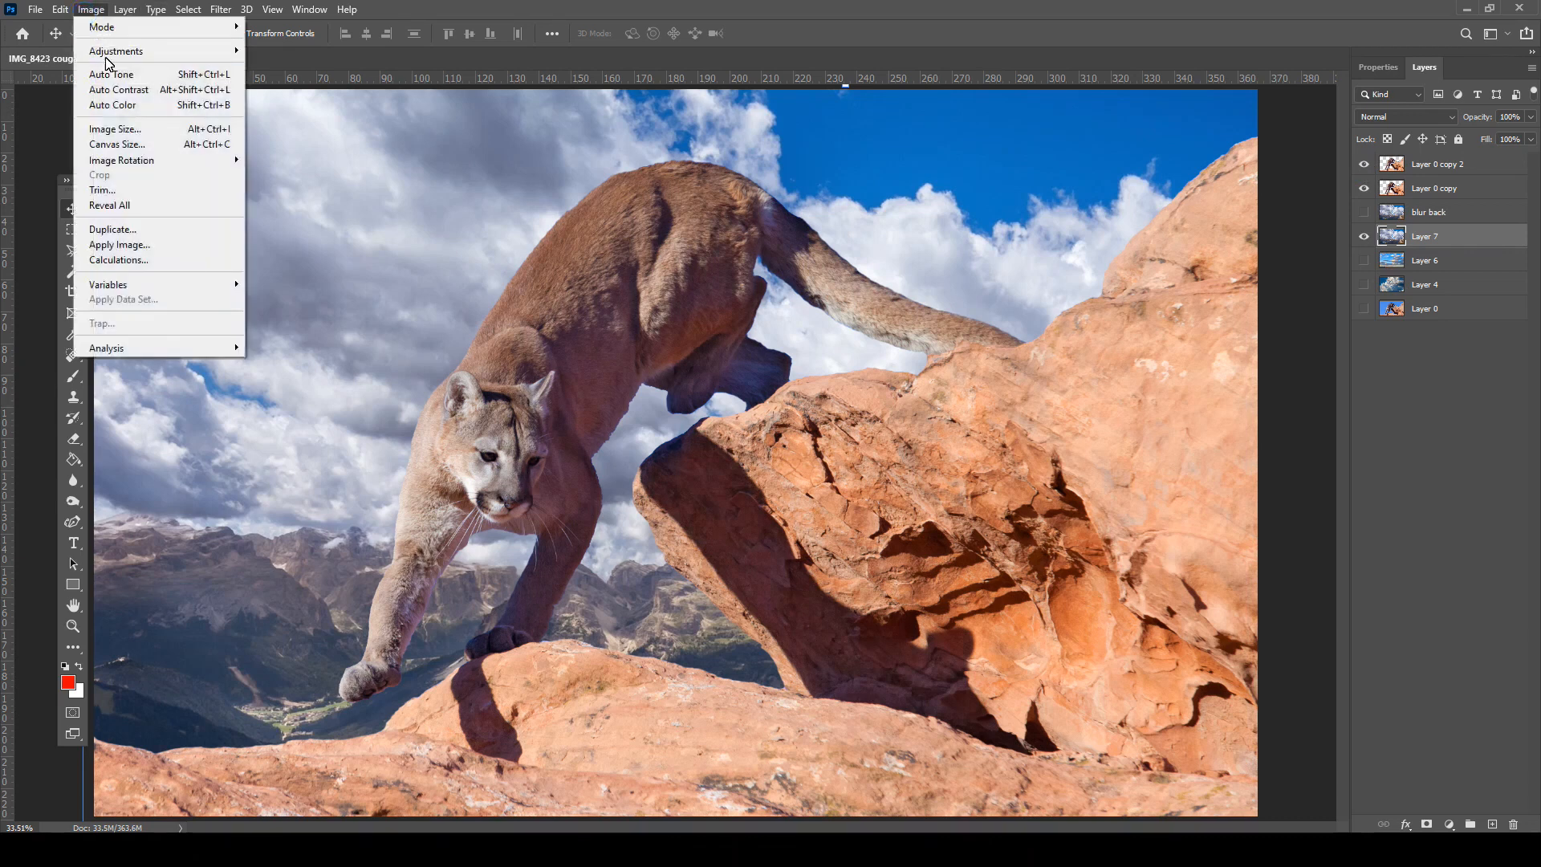
{"action": "mouse_move", "coordinate": [117, 50]}
{"action": "left_click", "coordinate": [313, 51]}
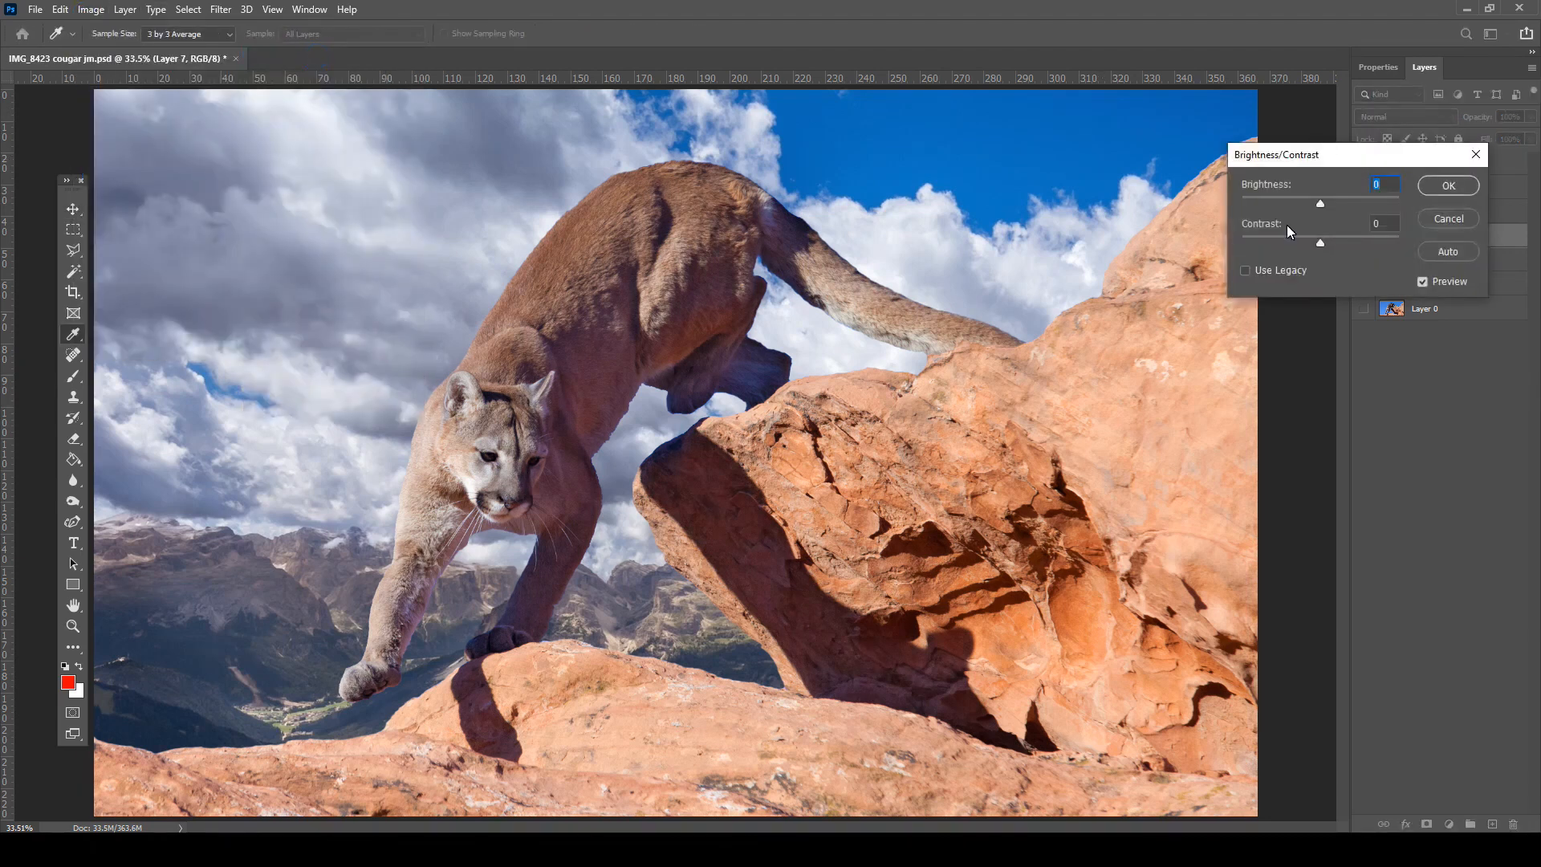
{"action": "mouse_move", "coordinate": [1320, 205]}
{"action": "left_mouse_down"}
{"action": "mouse_move", "coordinate": [1332, 205]}
{"action": "mouse_move", "coordinate": [1314, 205]}
{"action": "left_mouse_up"}
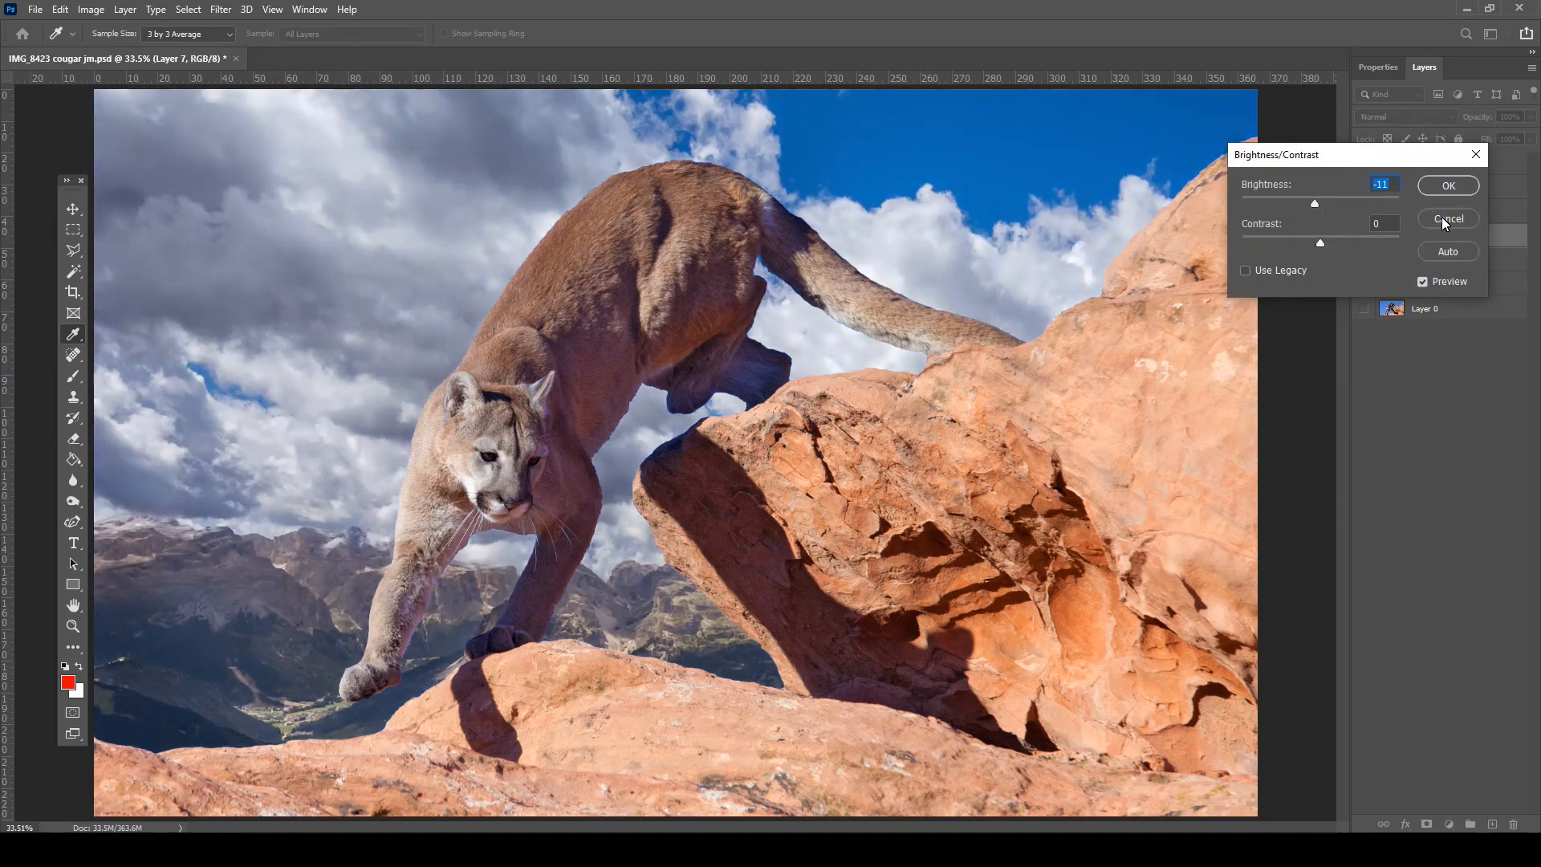
{"action": "mouse_move", "coordinate": [1314, 207]}
{"action": "left_mouse_down"}
{"action": "mouse_move", "coordinate": [1337, 201]}
{"action": "mouse_move", "coordinate": [1317, 209]}
{"action": "left_mouse_up"}
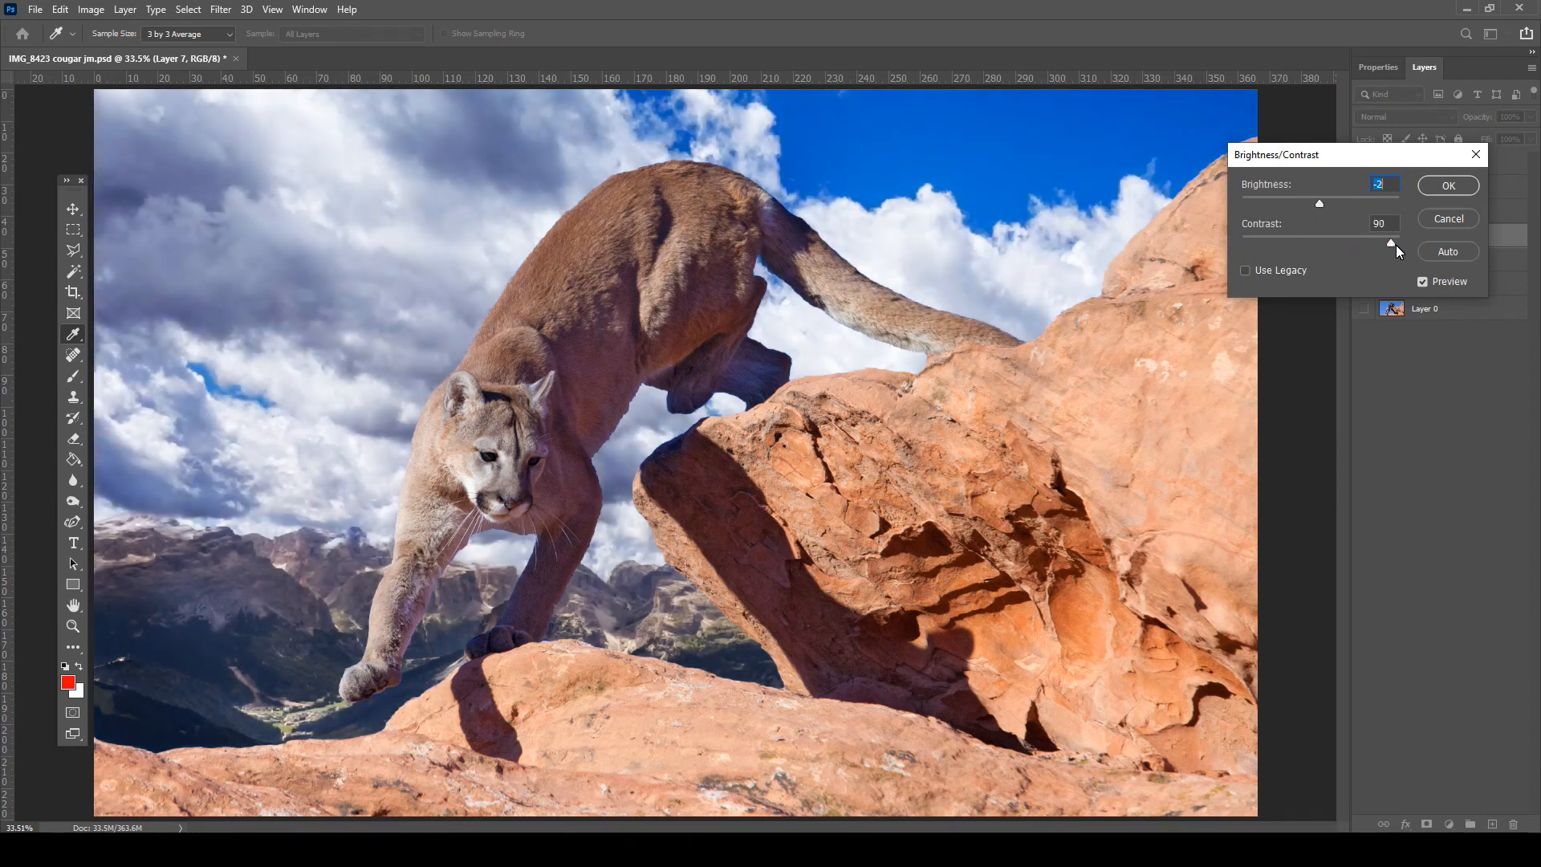
{"action": "left_click_drag", "start_coordinate": [1397, 244], "coordinate": [1319, 250]}
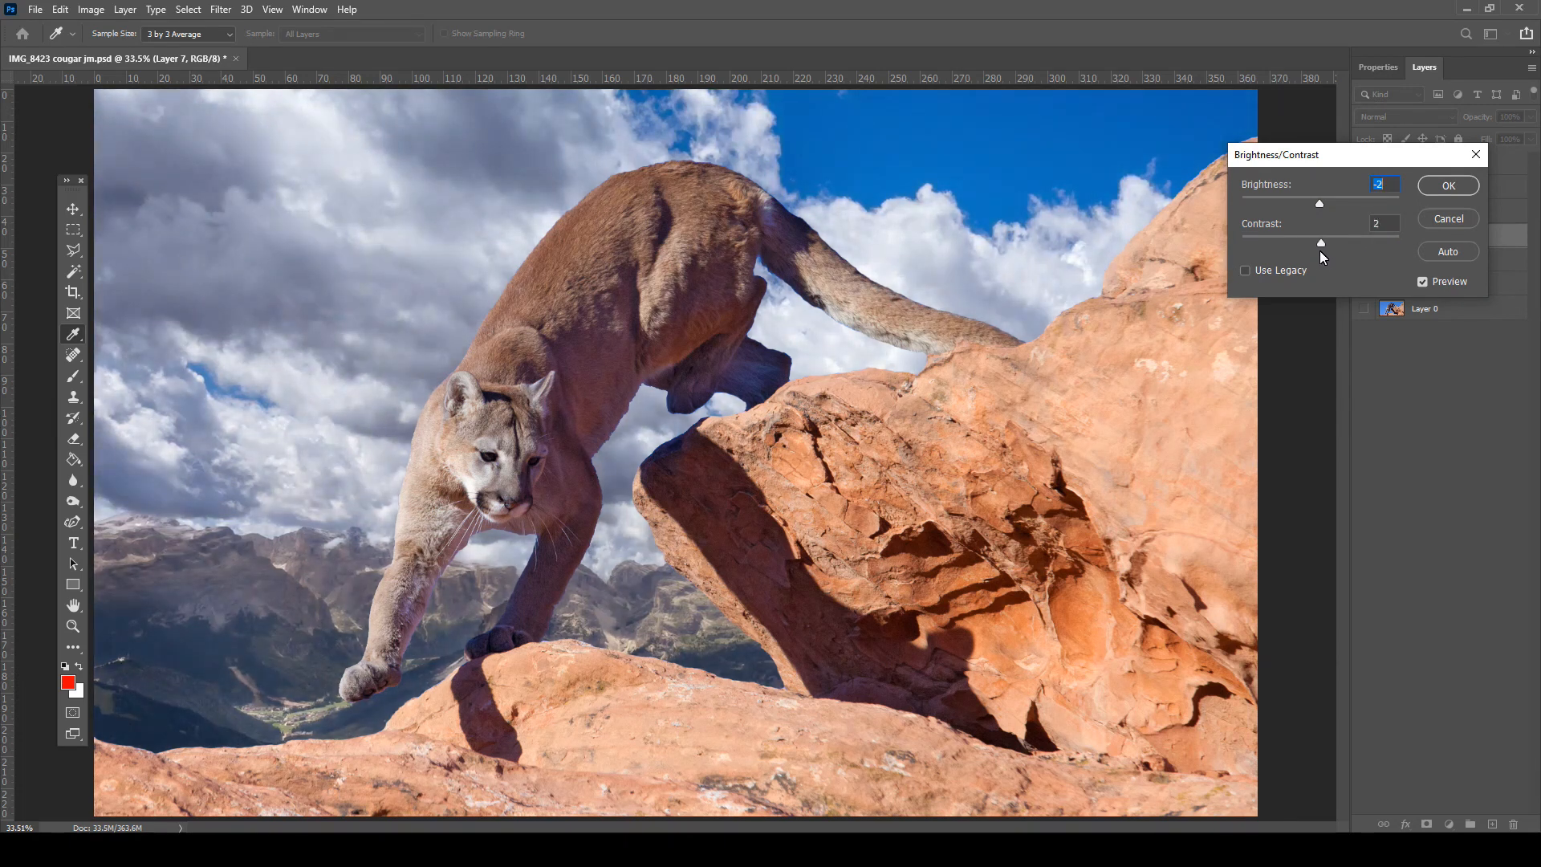
{"action": "left_click", "coordinate": [1447, 219]}
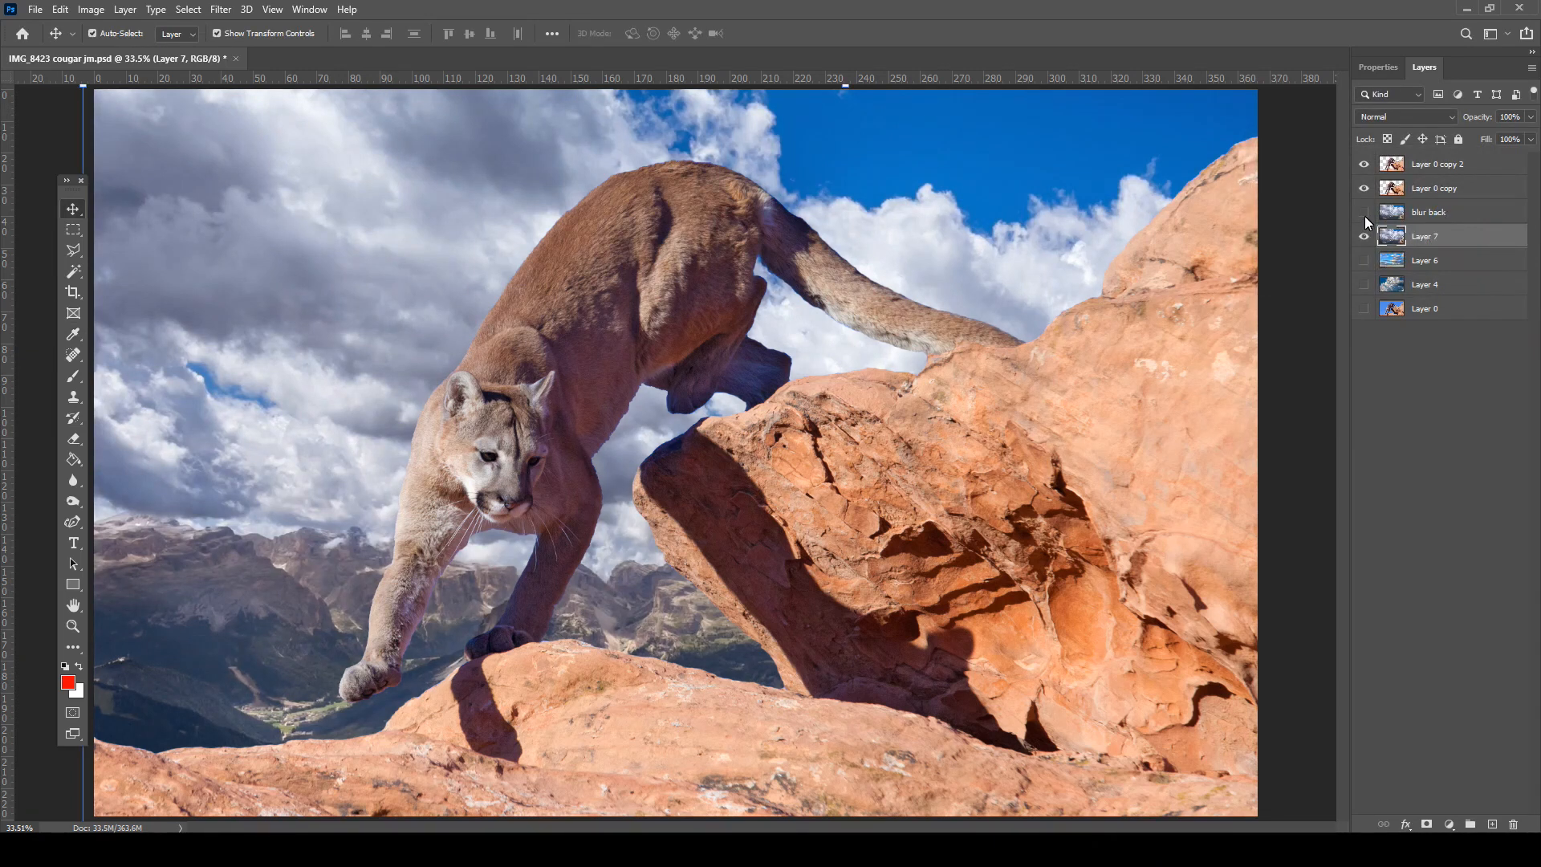
Try a Gaussian Blur with a radius of 6.2 pixels on the Layer 7 background
{"action": "left_click", "coordinate": [92, 11]}
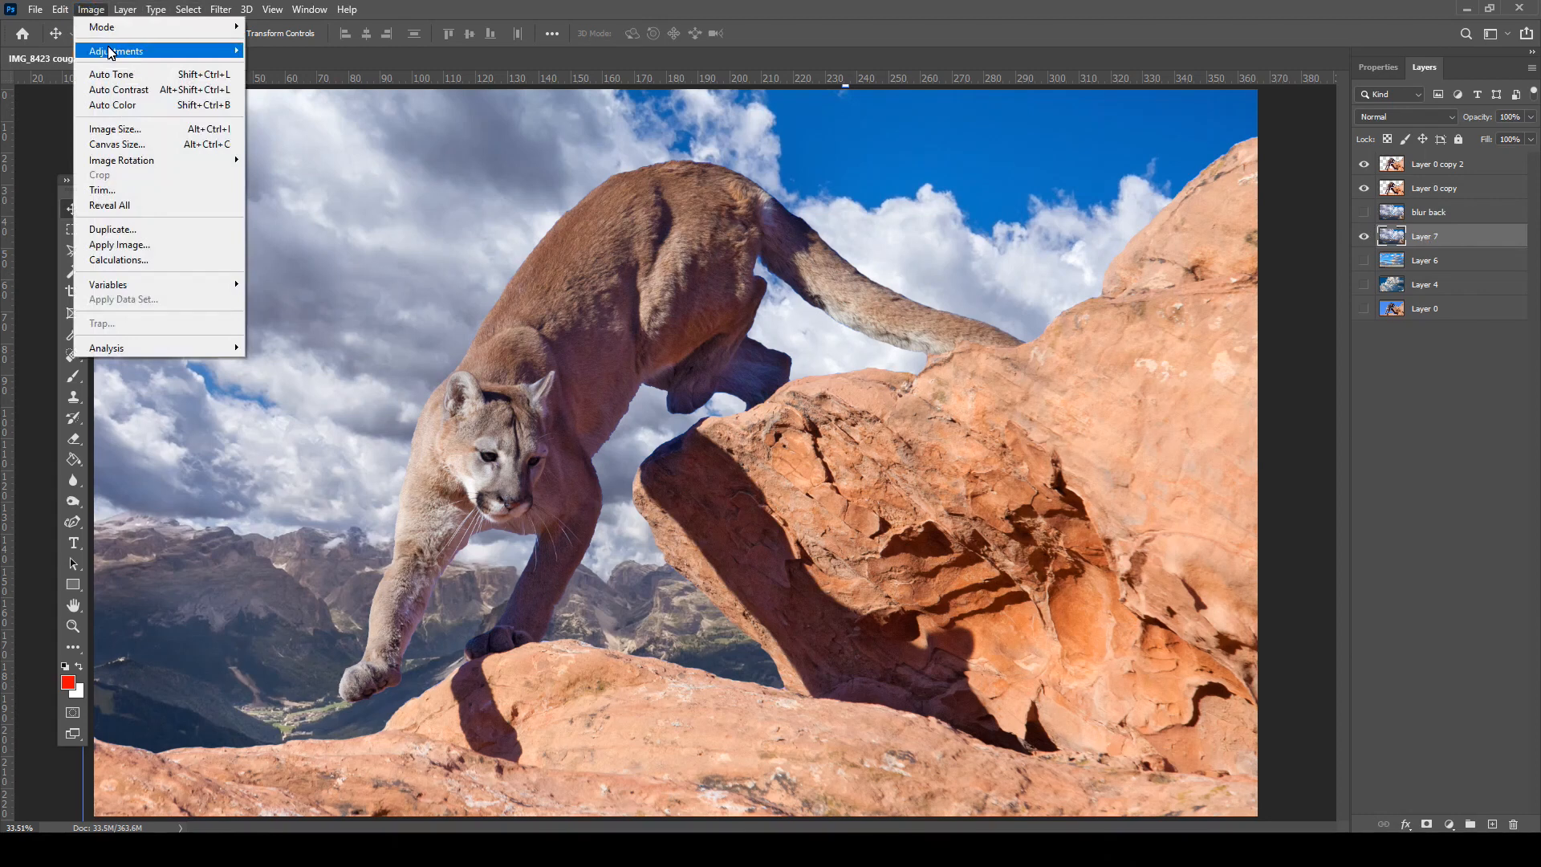
{"action": "mouse_move", "coordinate": [112, 53]}
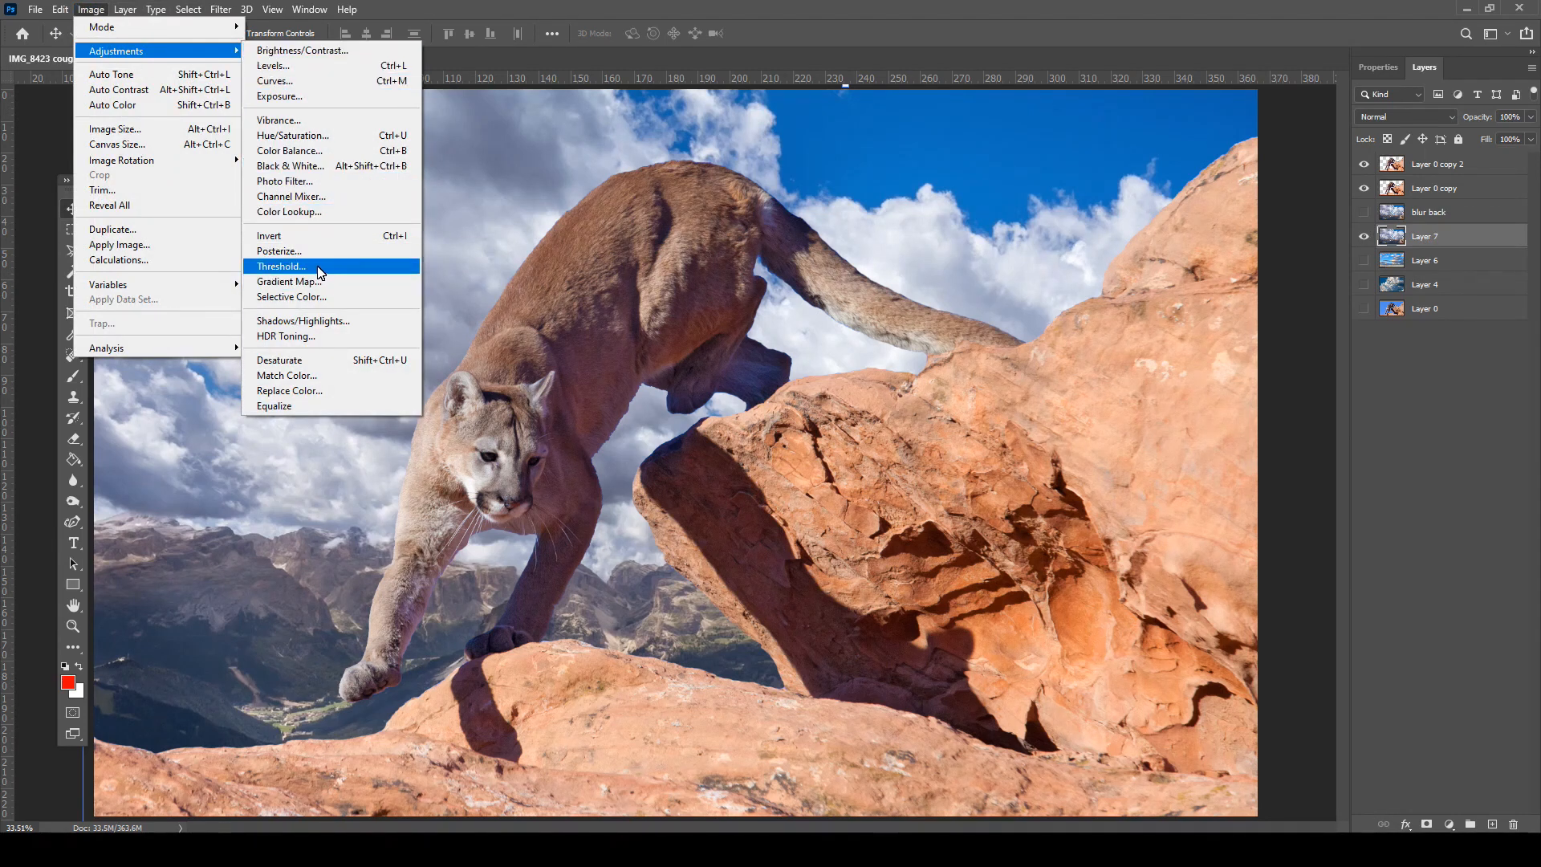
{"action": "mouse_move", "coordinate": [58, 9]}
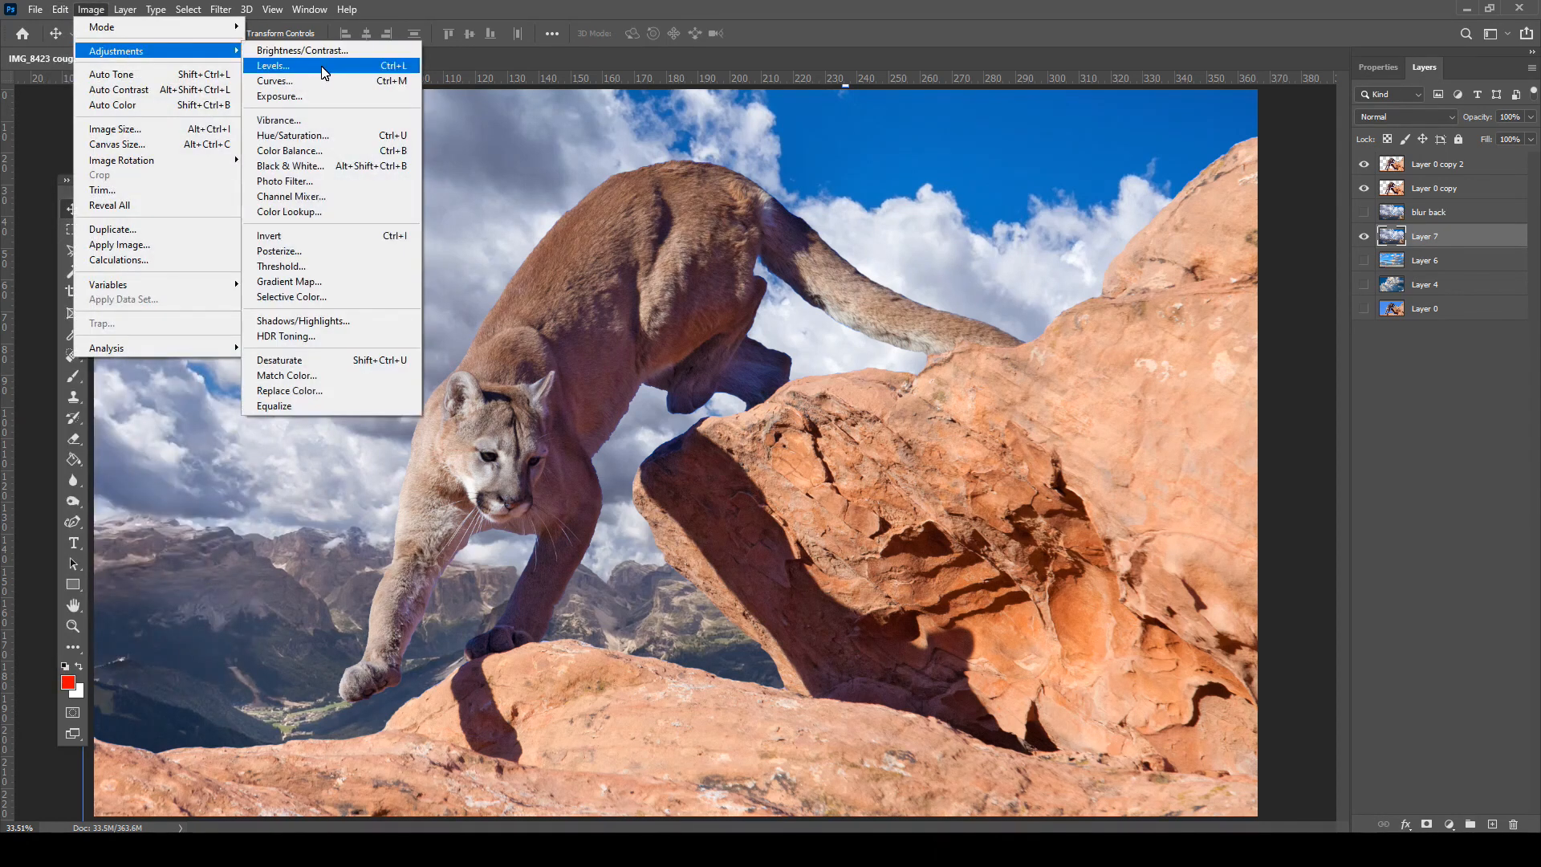
{"action": "mouse_move", "coordinate": [220, 9]}
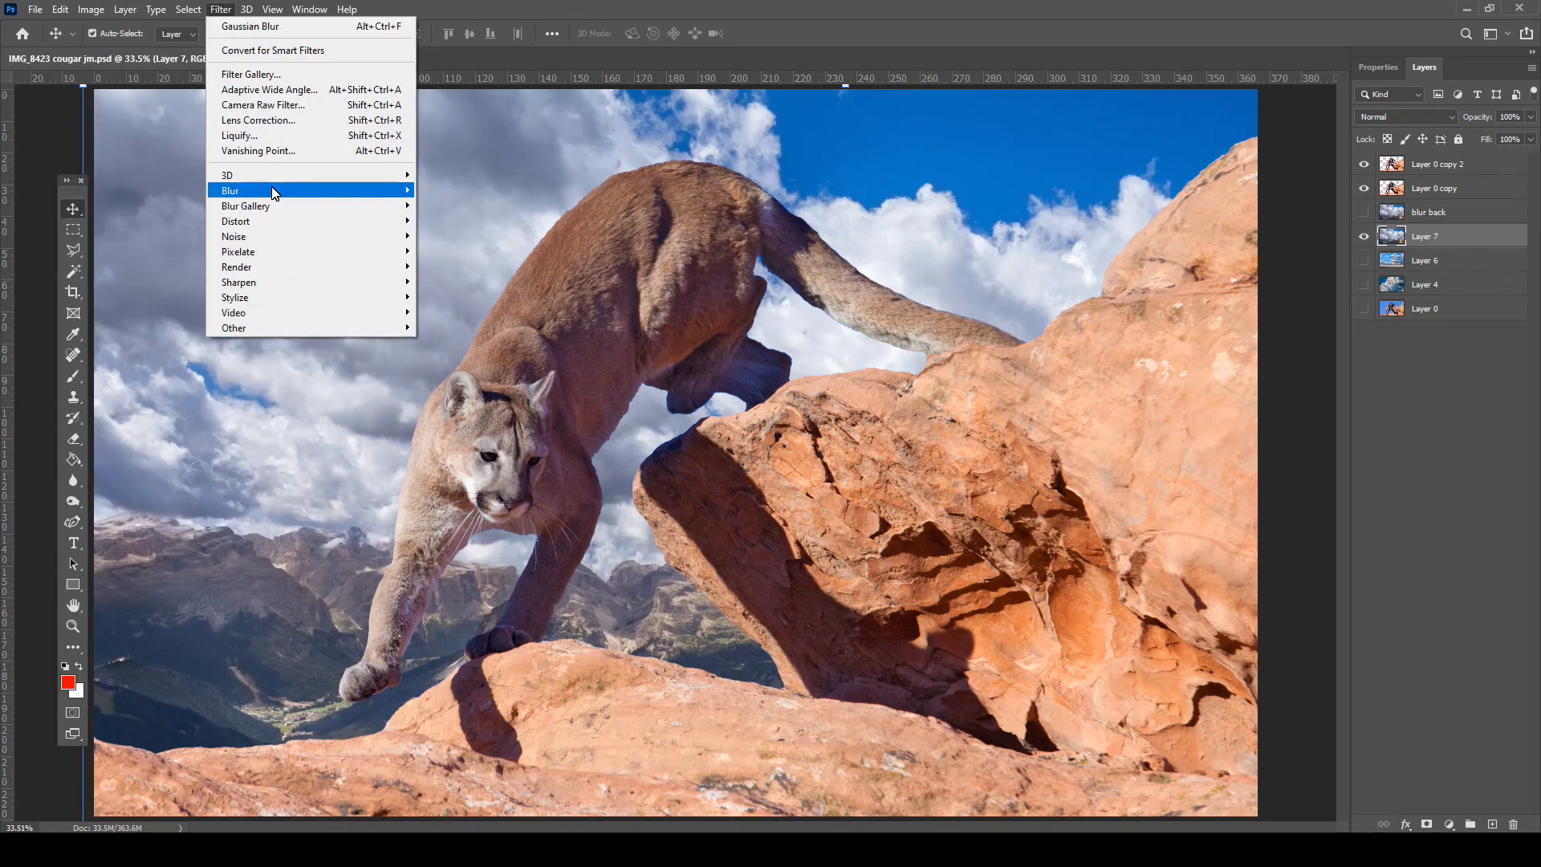
{"action": "mouse_move", "coordinate": [263, 190]}
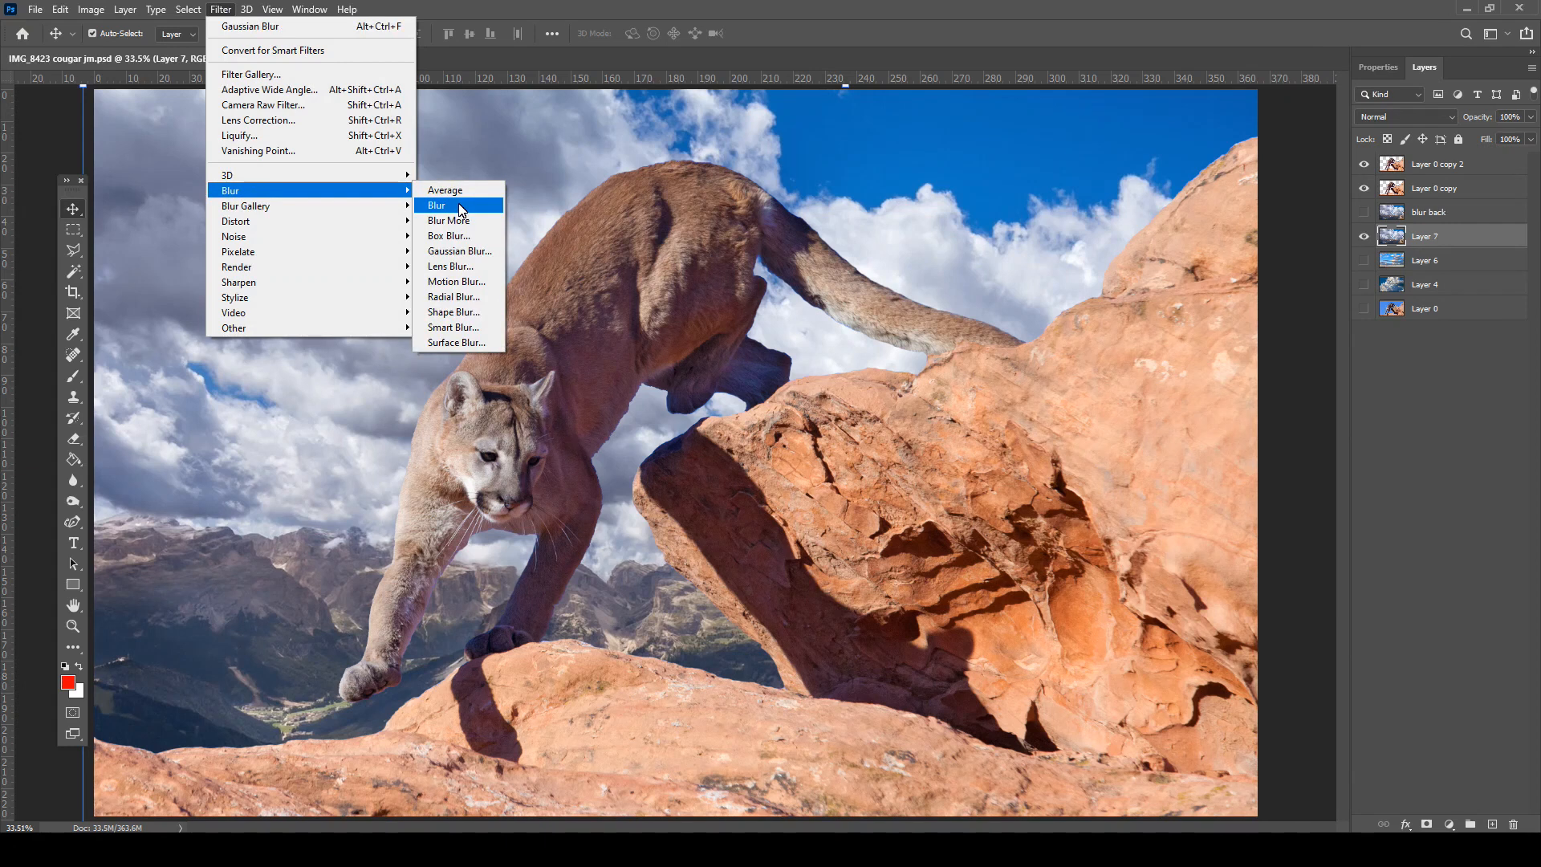
{"action": "left_click", "coordinate": [474, 251]}
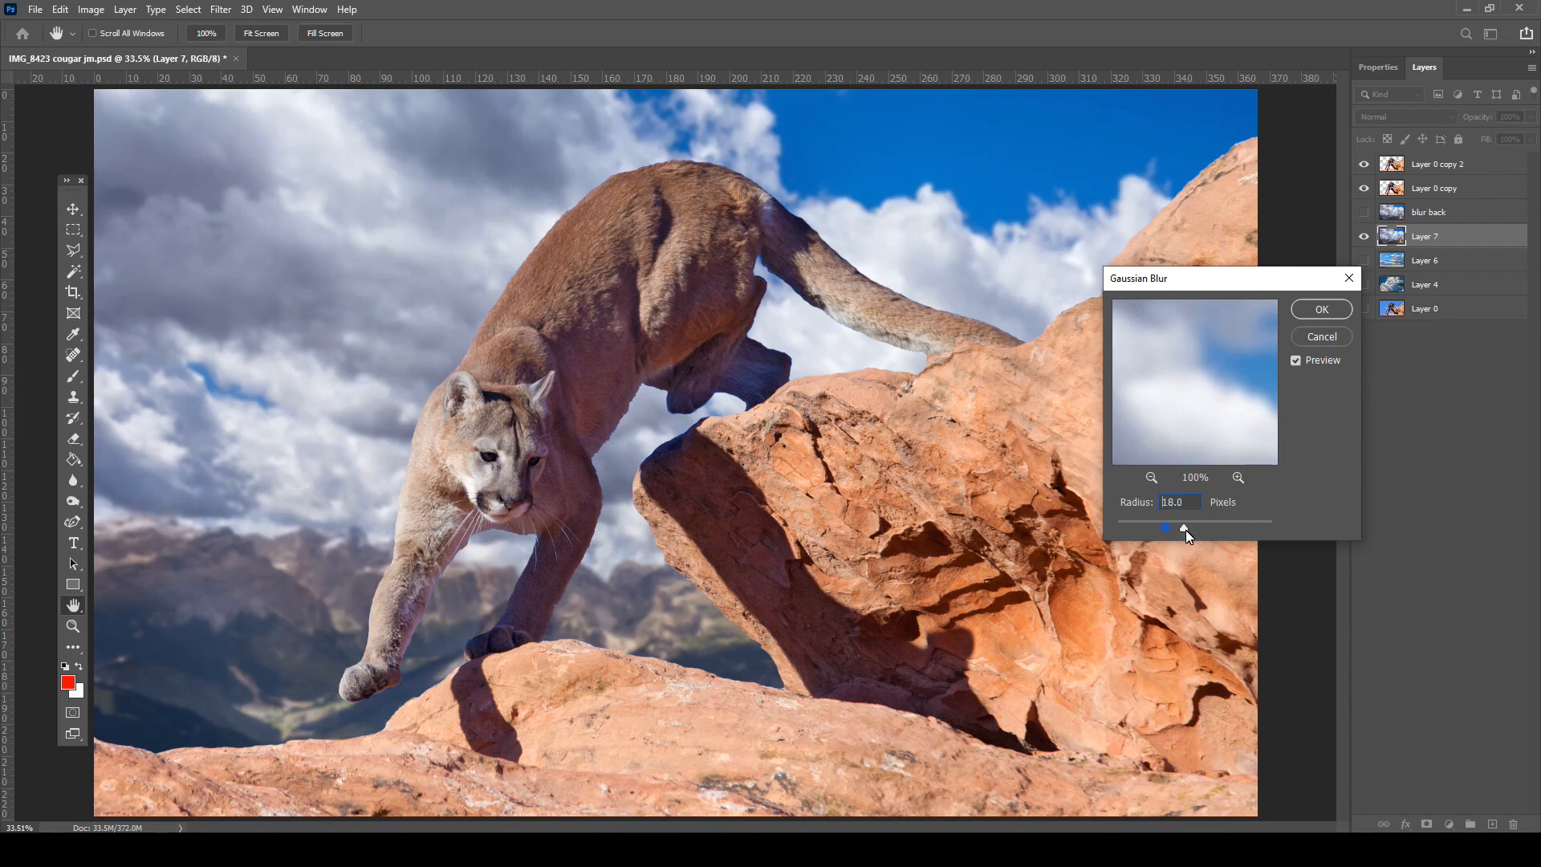
{"action": "left_click_drag", "start_coordinate": [1227, 531], "coordinate": [1162, 527]}
Compare the blur preview on and off, try a smaller radius, discard the blur, and briefly show the blur back layer
{"action": "left_click", "coordinate": [1294, 360]}
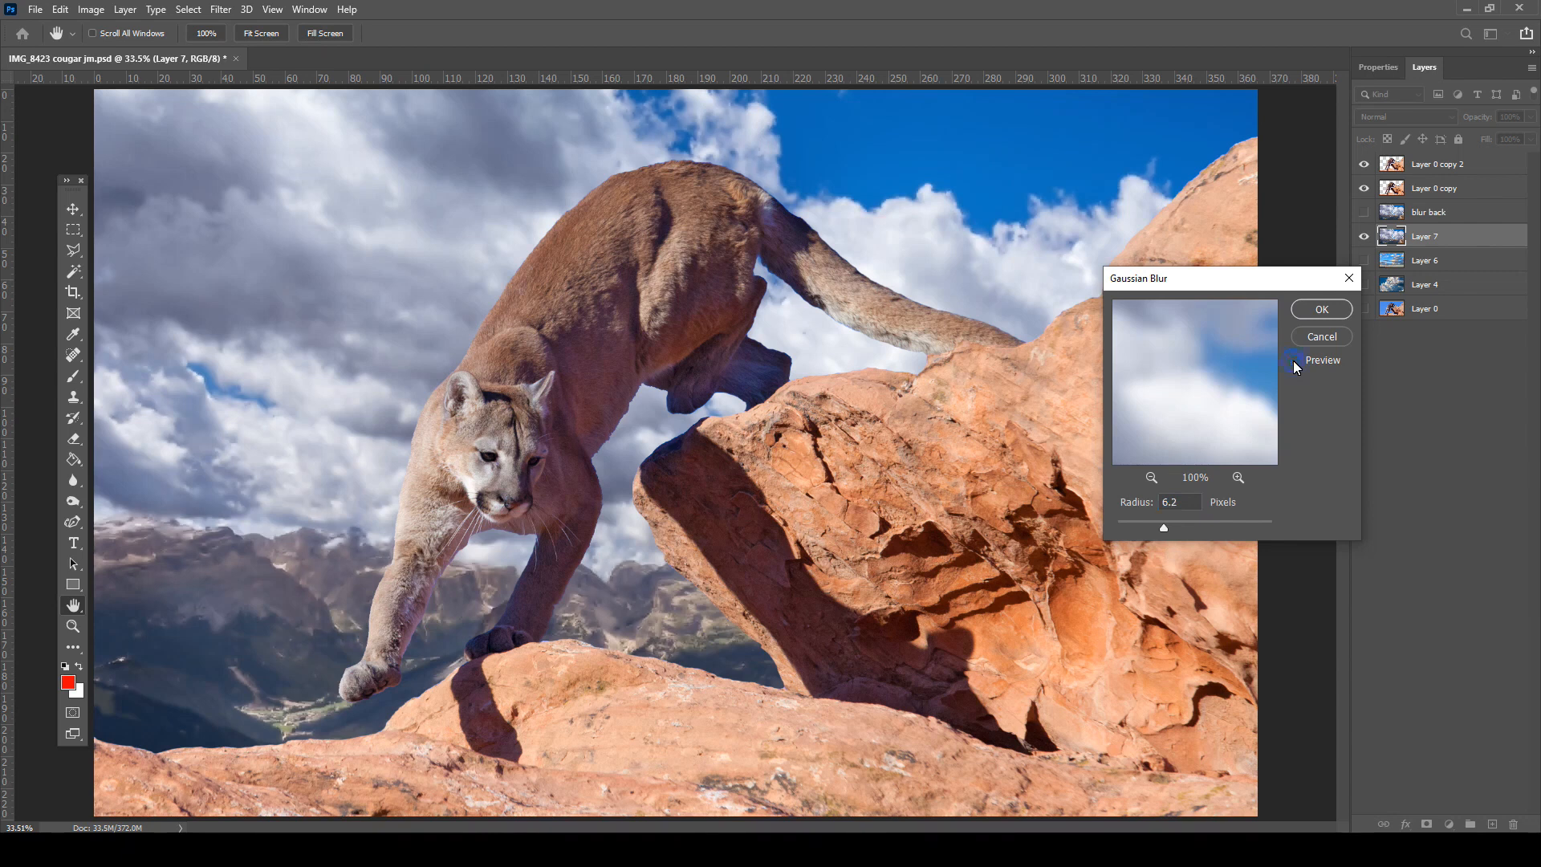
{"action": "left_click", "coordinate": [1294, 361]}
{"action": "left_click", "coordinate": [1294, 361]}
{"action": "left_click", "coordinate": [1293, 361]}
{"action": "left_click_drag", "start_coordinate": [1139, 523], "coordinate": [1133, 524]}
{"action": "left_click", "coordinate": [1296, 362]}
{"action": "left_click", "coordinate": [1322, 333]}
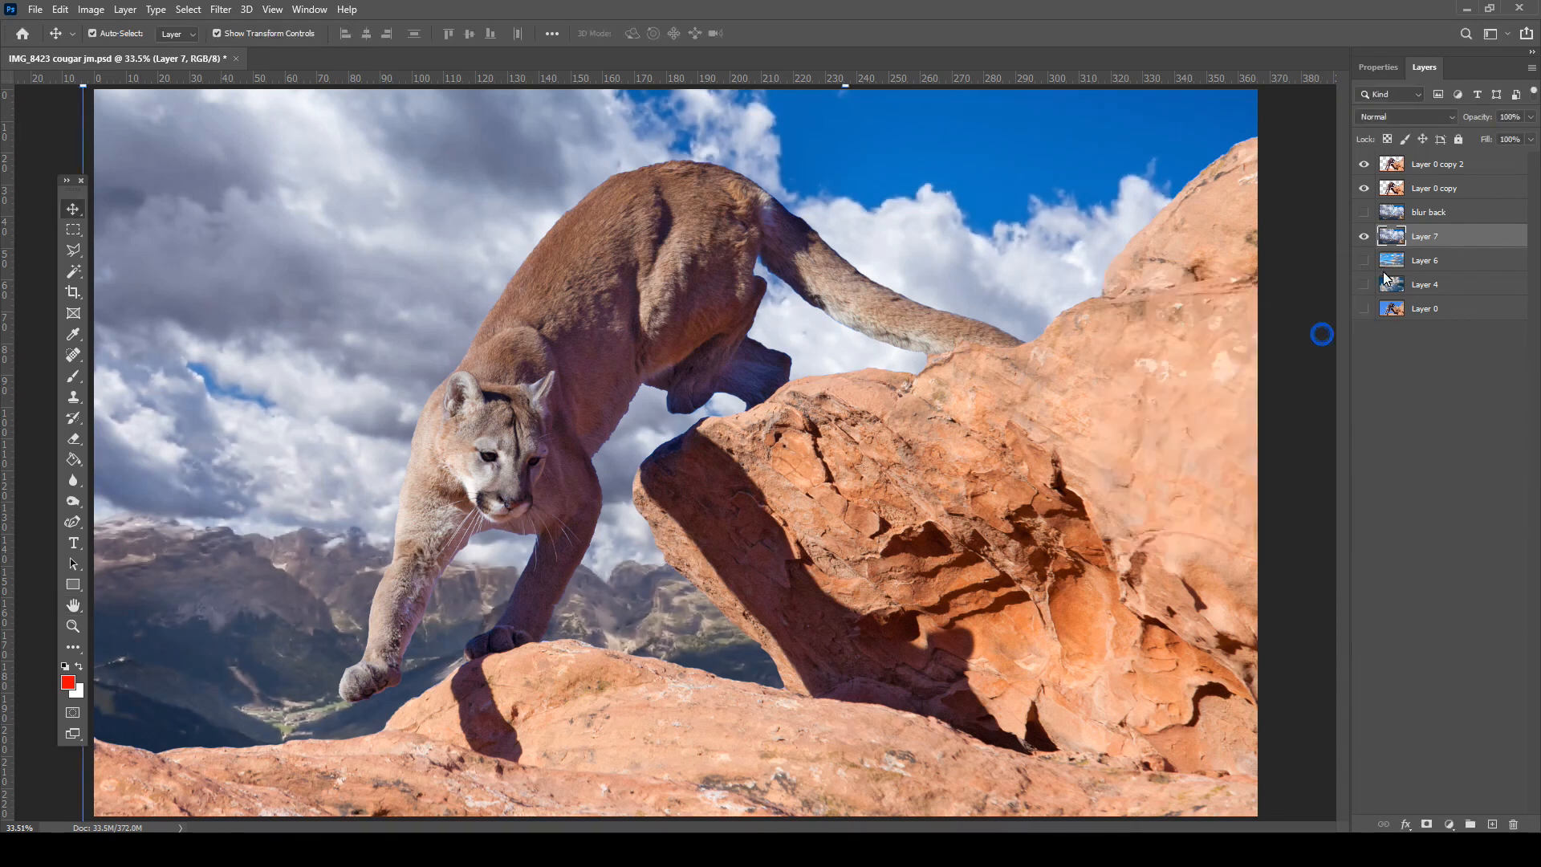
{"action": "left_click", "coordinate": [1364, 212]}
{"action": "left_click", "coordinate": [1364, 212]}
Try Color Balance on Layer 7 with midtone levels +12, -12 and 0, comparing the preview and discarding the adjustment
{"action": "left_click", "coordinate": [92, 12]}
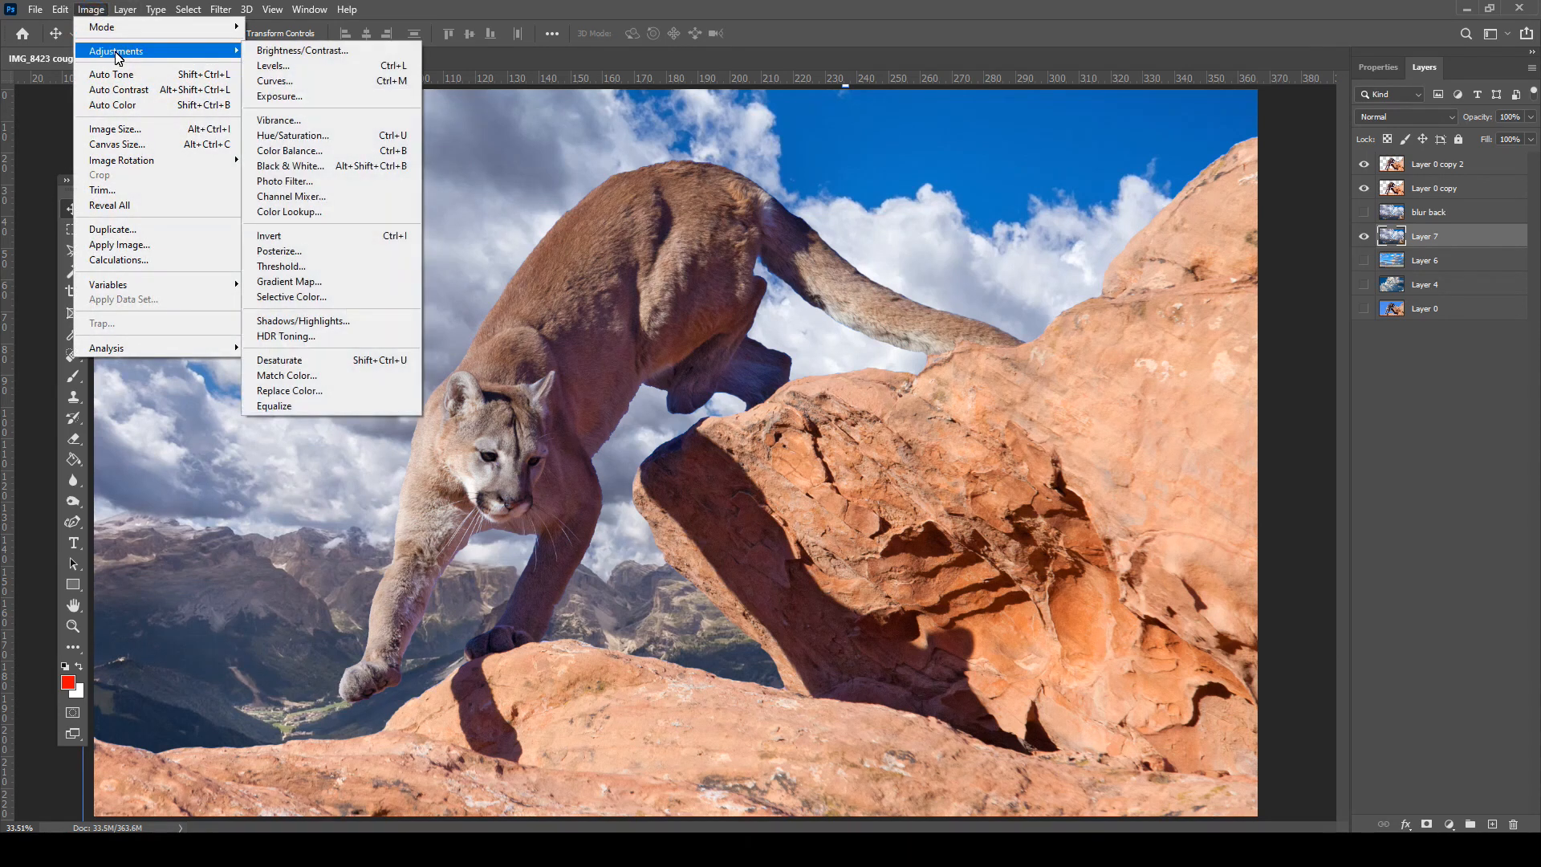
{"action": "left_click", "coordinate": [329, 151]}
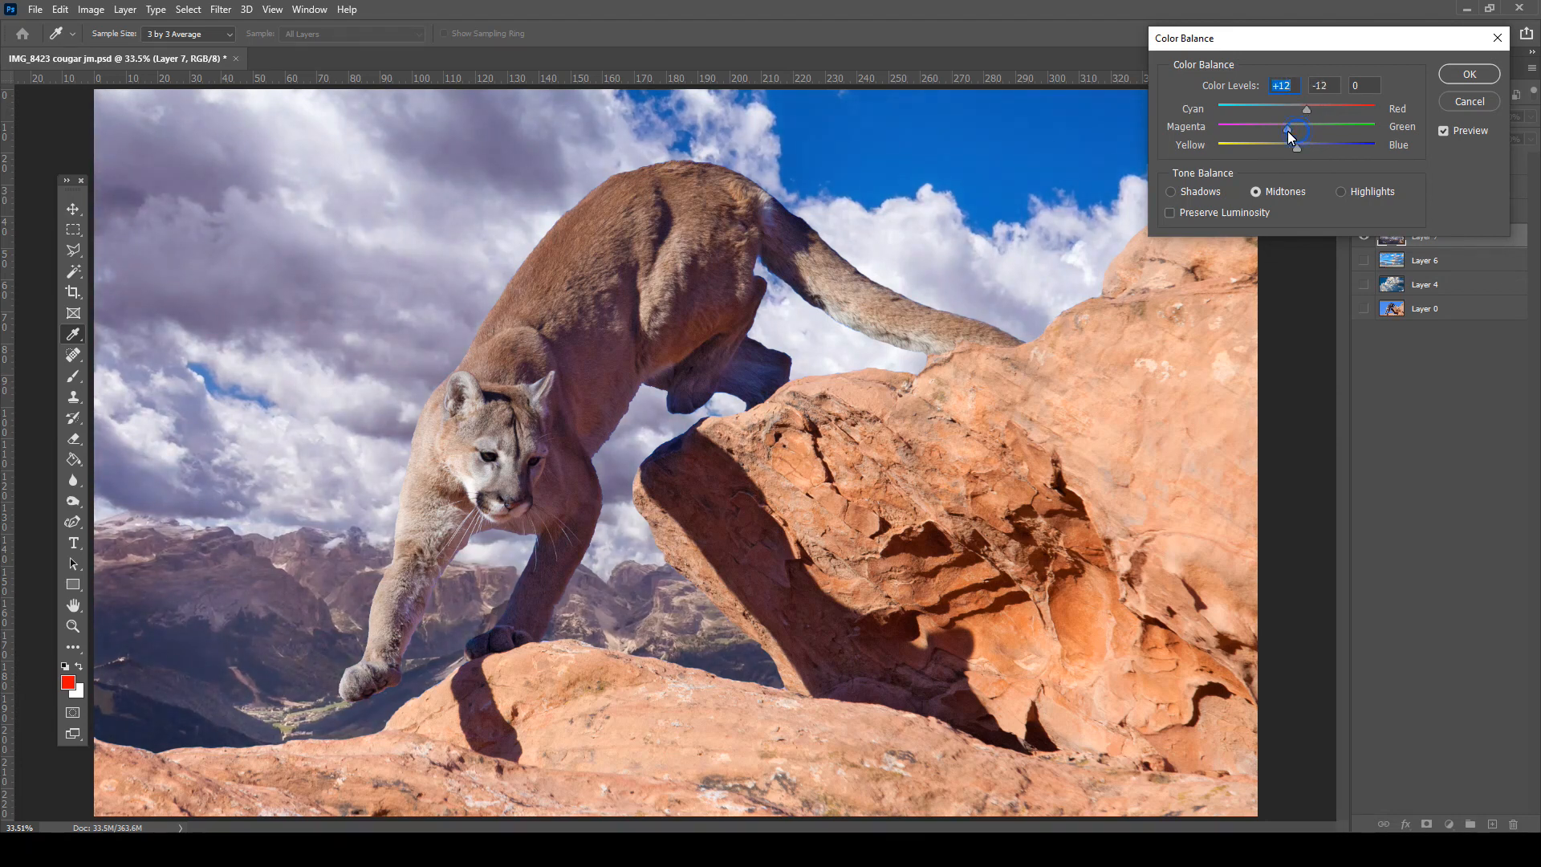
{"action": "left_click", "coordinate": [1443, 131]}
{"action": "left_click", "coordinate": [1444, 131]}
{"action": "left_click", "coordinate": [1443, 131]}
{"action": "left_click", "coordinate": [1457, 109]}
{"action": "key", "text": "v"}
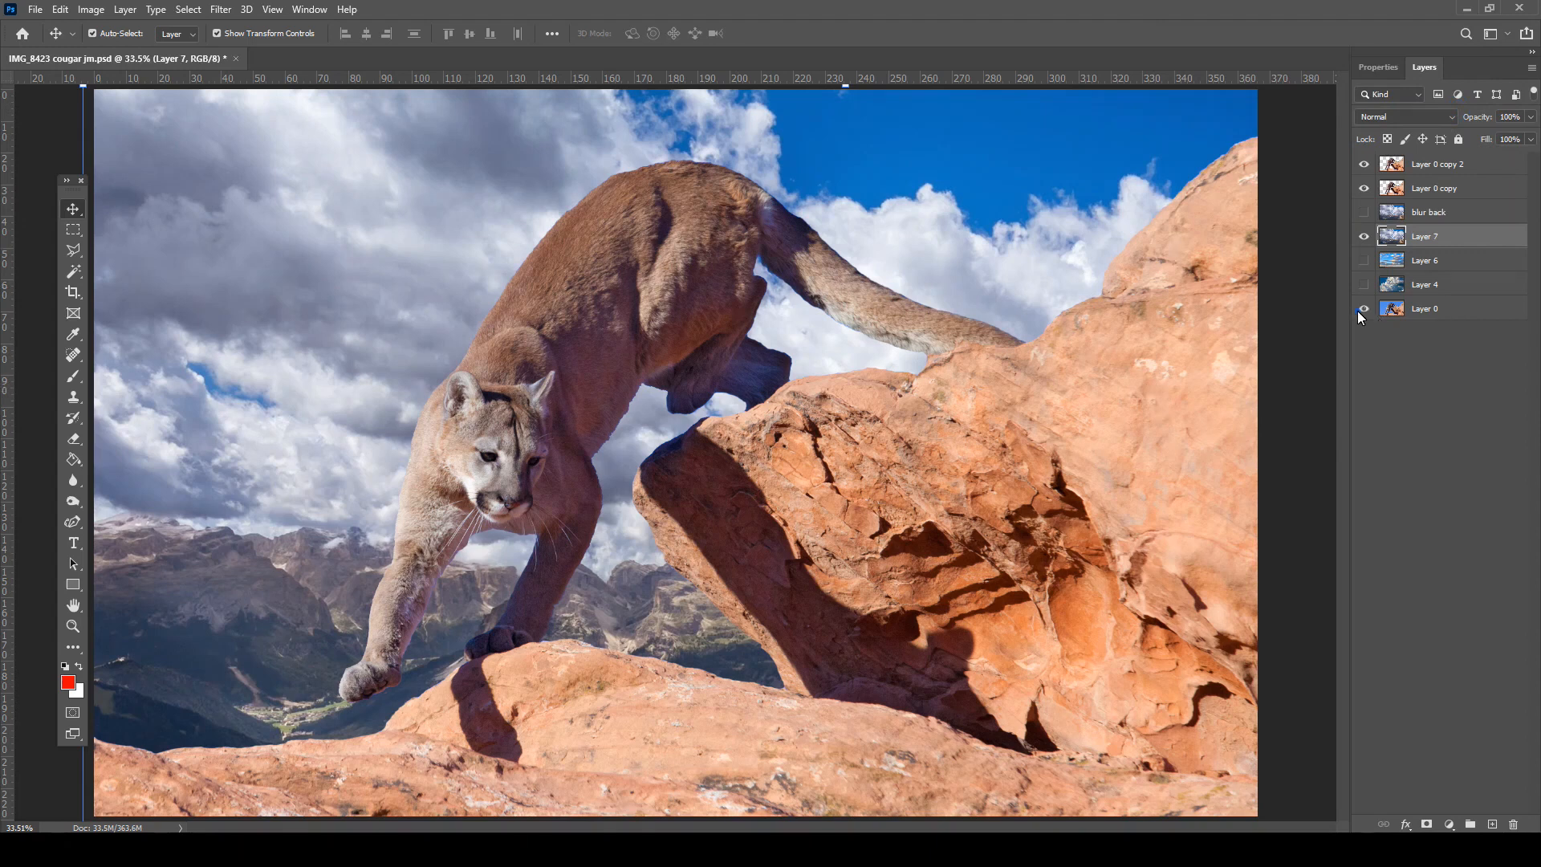
Hide Layer 7 to reveal the original blue sky of Layer 0, and activate the Polygonal Lasso Tool after viewing the lasso variants
{"action": "left_click", "coordinate": [1363, 237]}
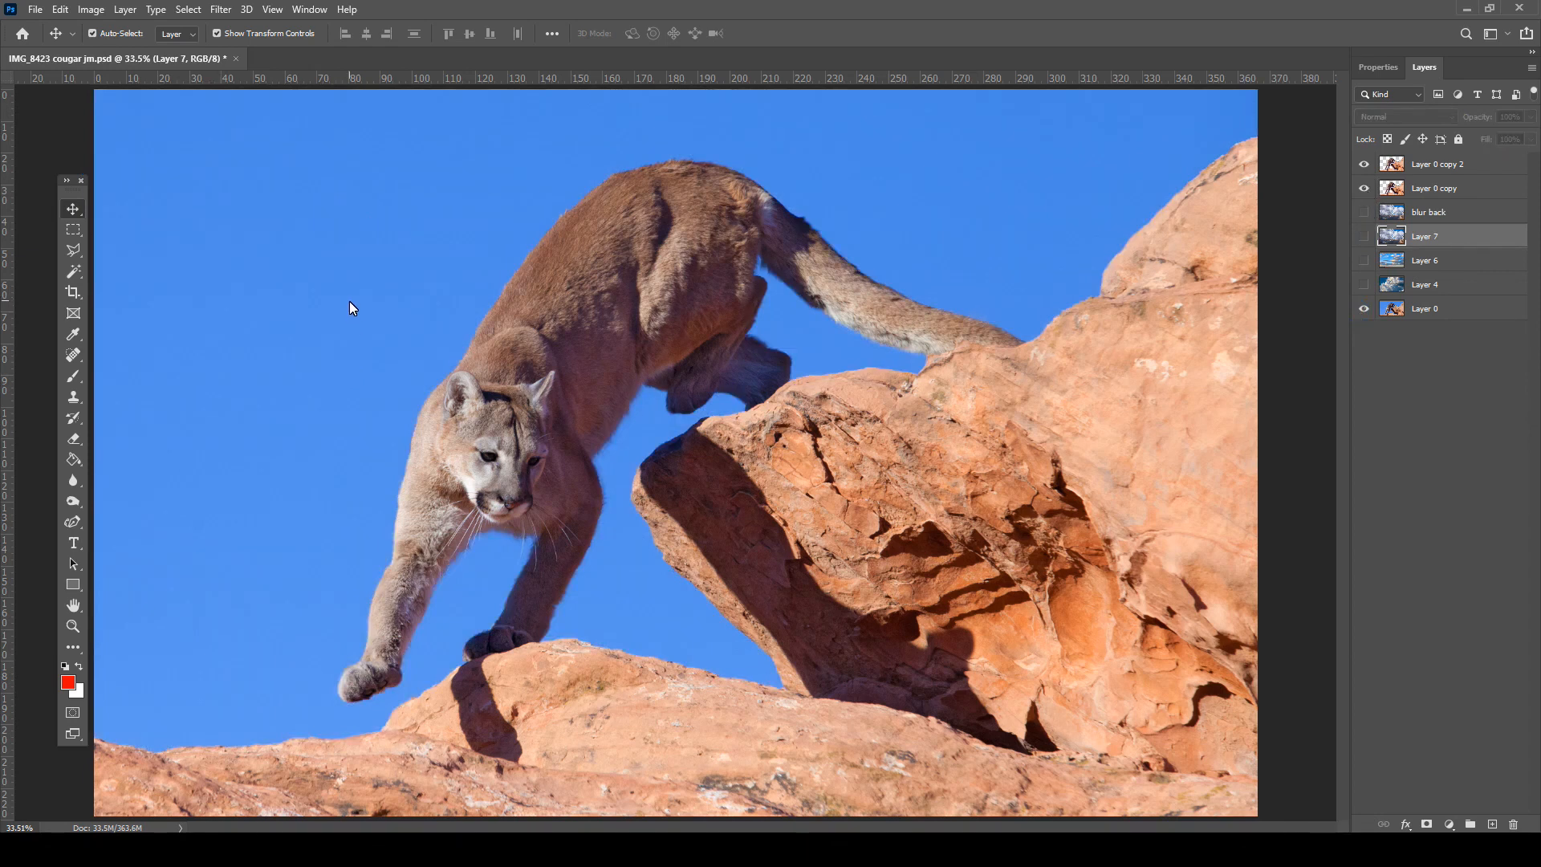
{"action": "left_click", "coordinate": [72, 252]}
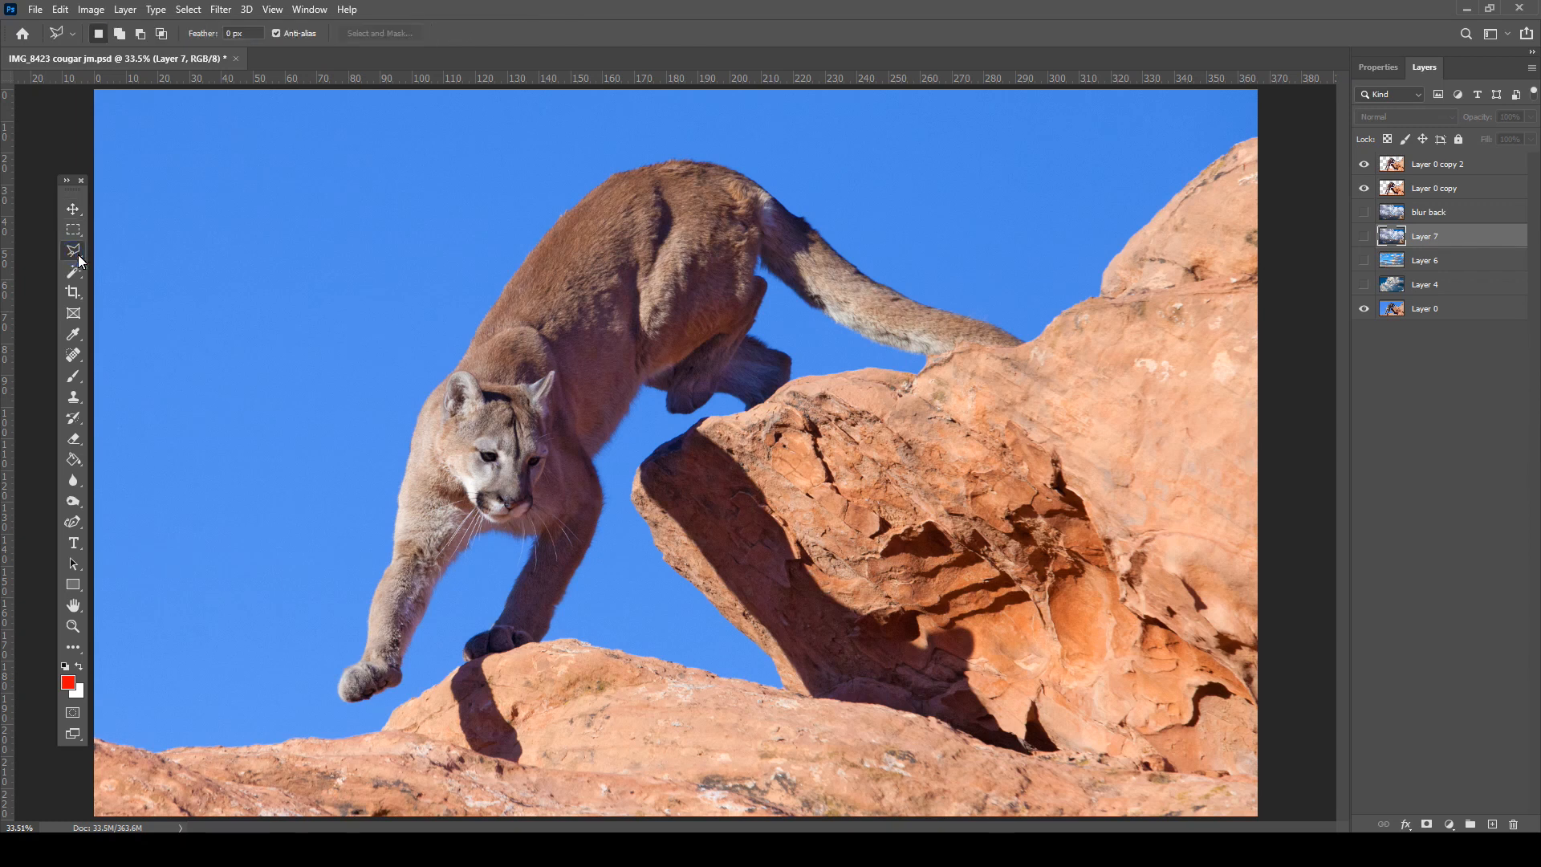
{"action": "right_click", "coordinate": [74, 255]}
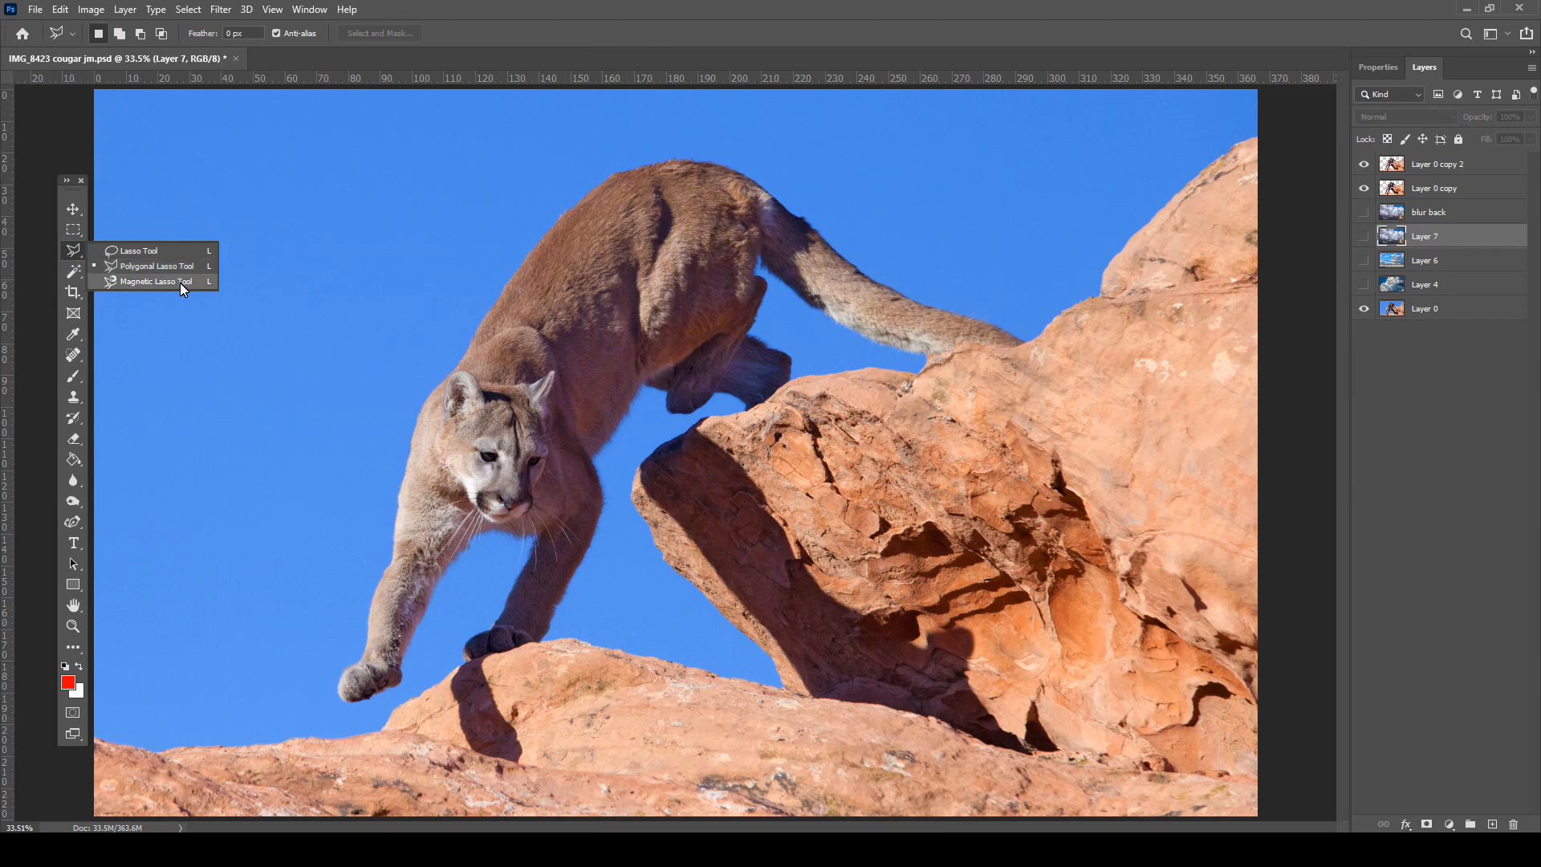
{"action": "left_click", "coordinate": [76, 255]}
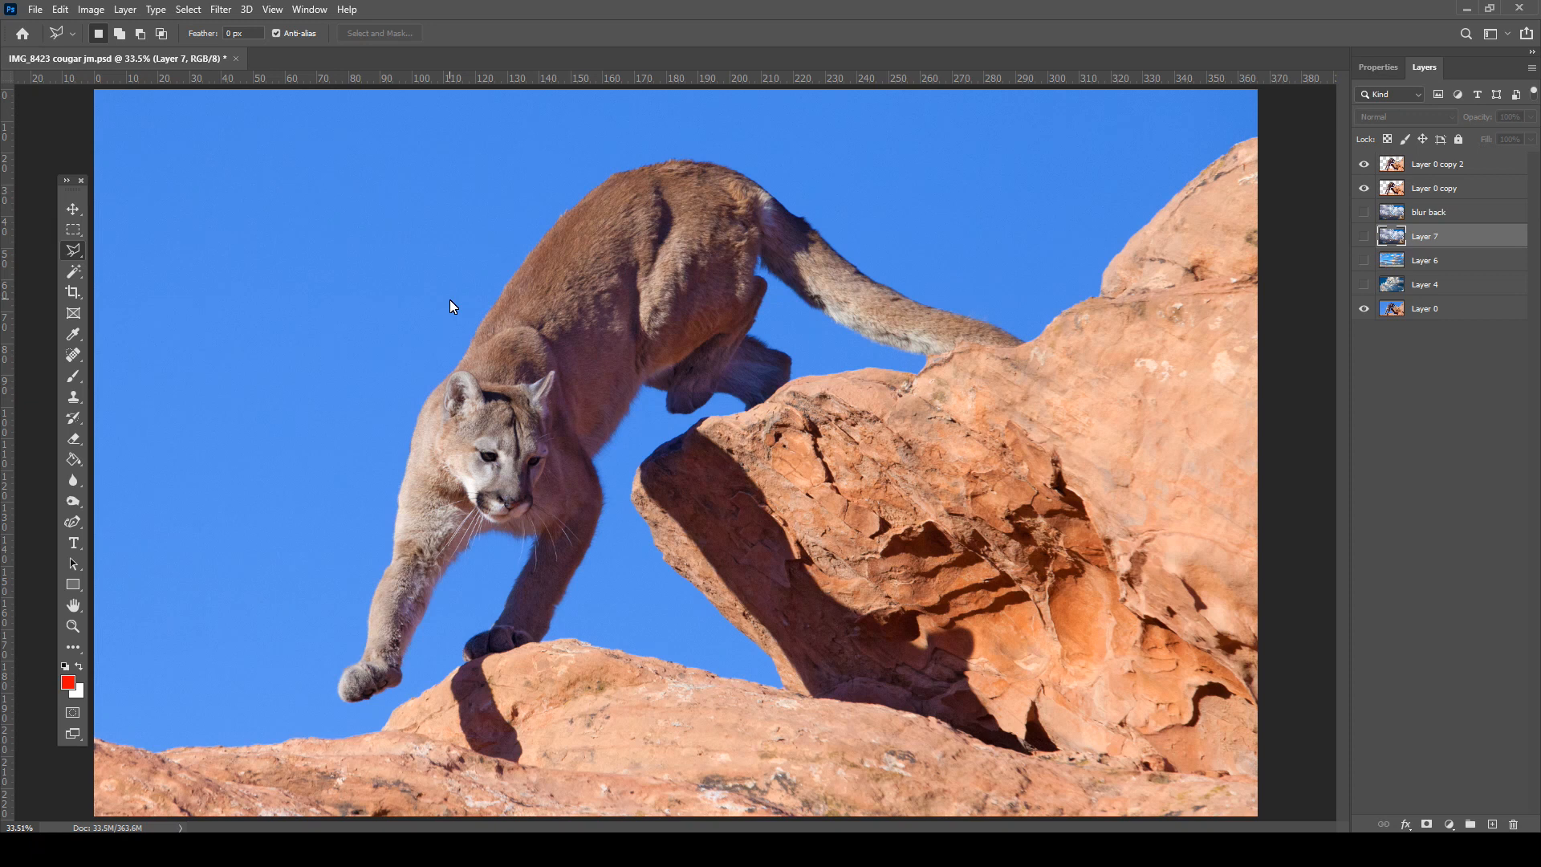
Preview the blur back layer behind the cougar, show Layer 7 again, and hide blur back to compare the sharp background
{"action": "left_click", "coordinate": [1364, 213]}
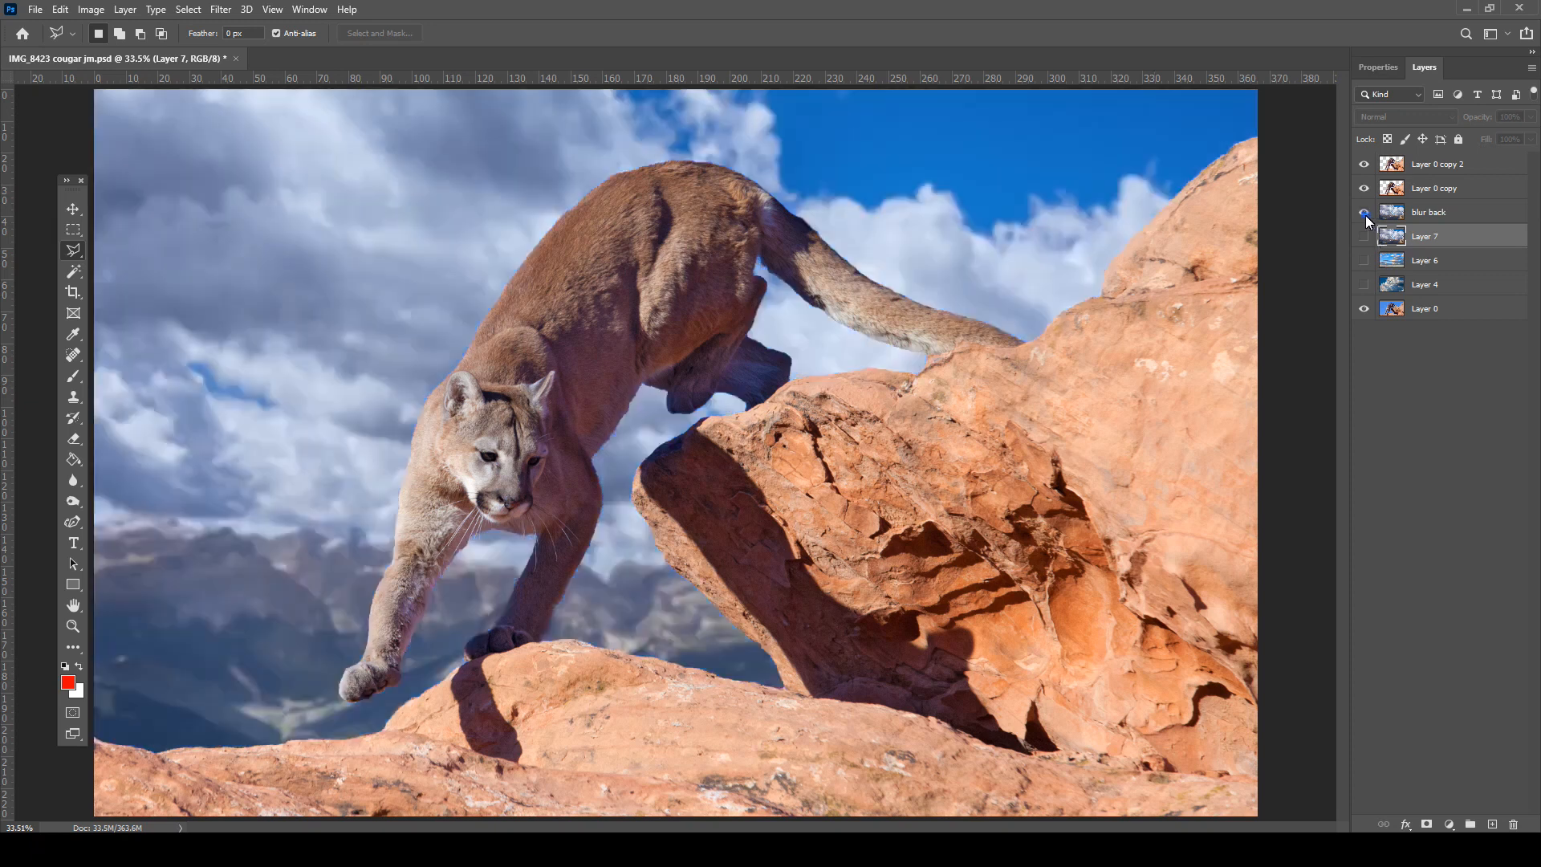
{"action": "left_click", "coordinate": [1364, 236]}
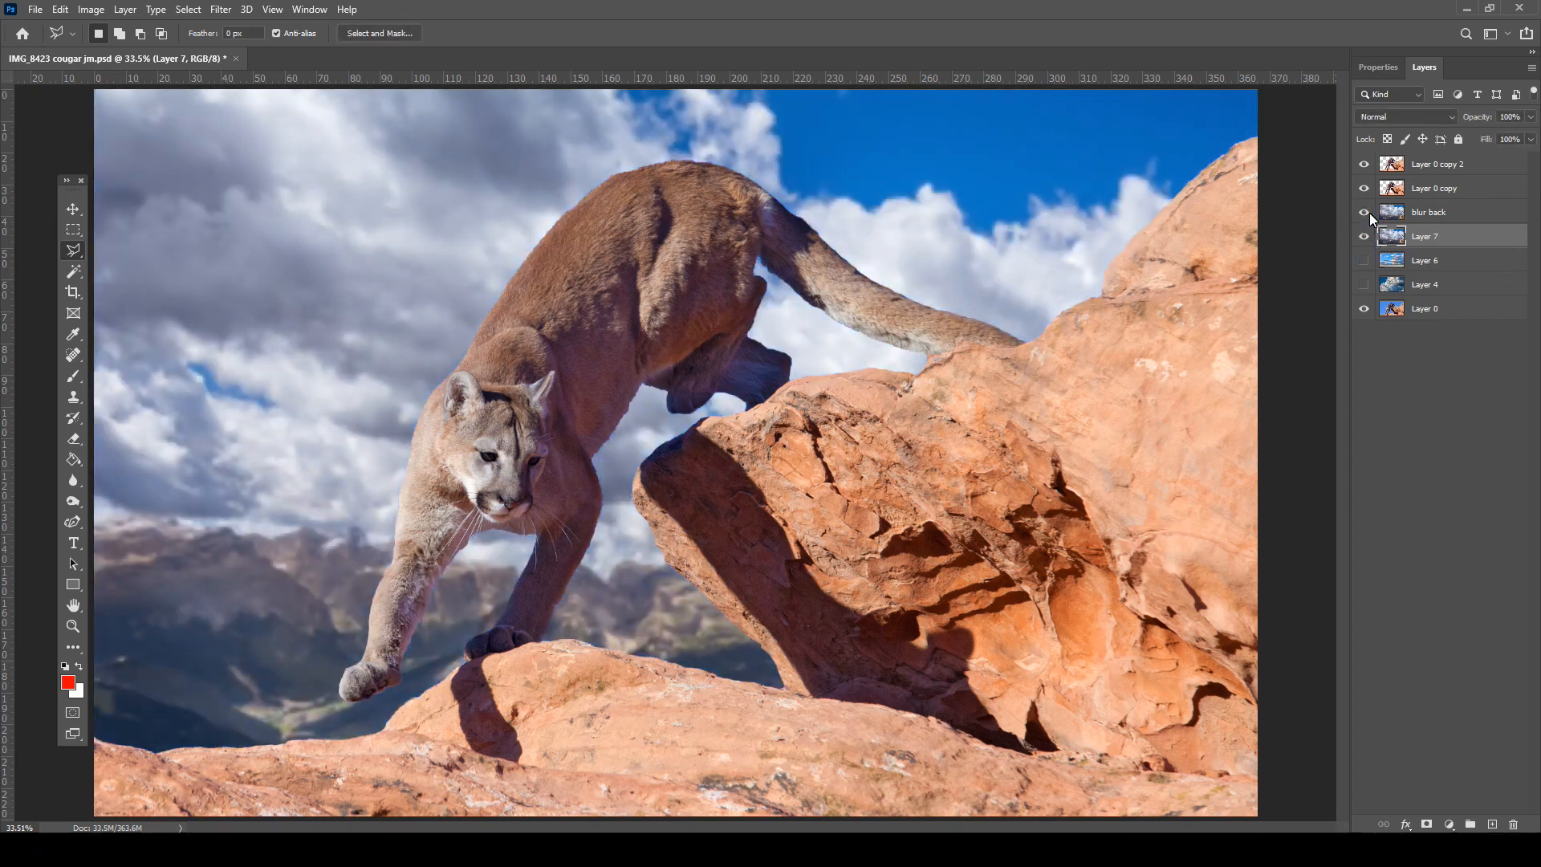
{"action": "left_click", "coordinate": [1363, 214]}
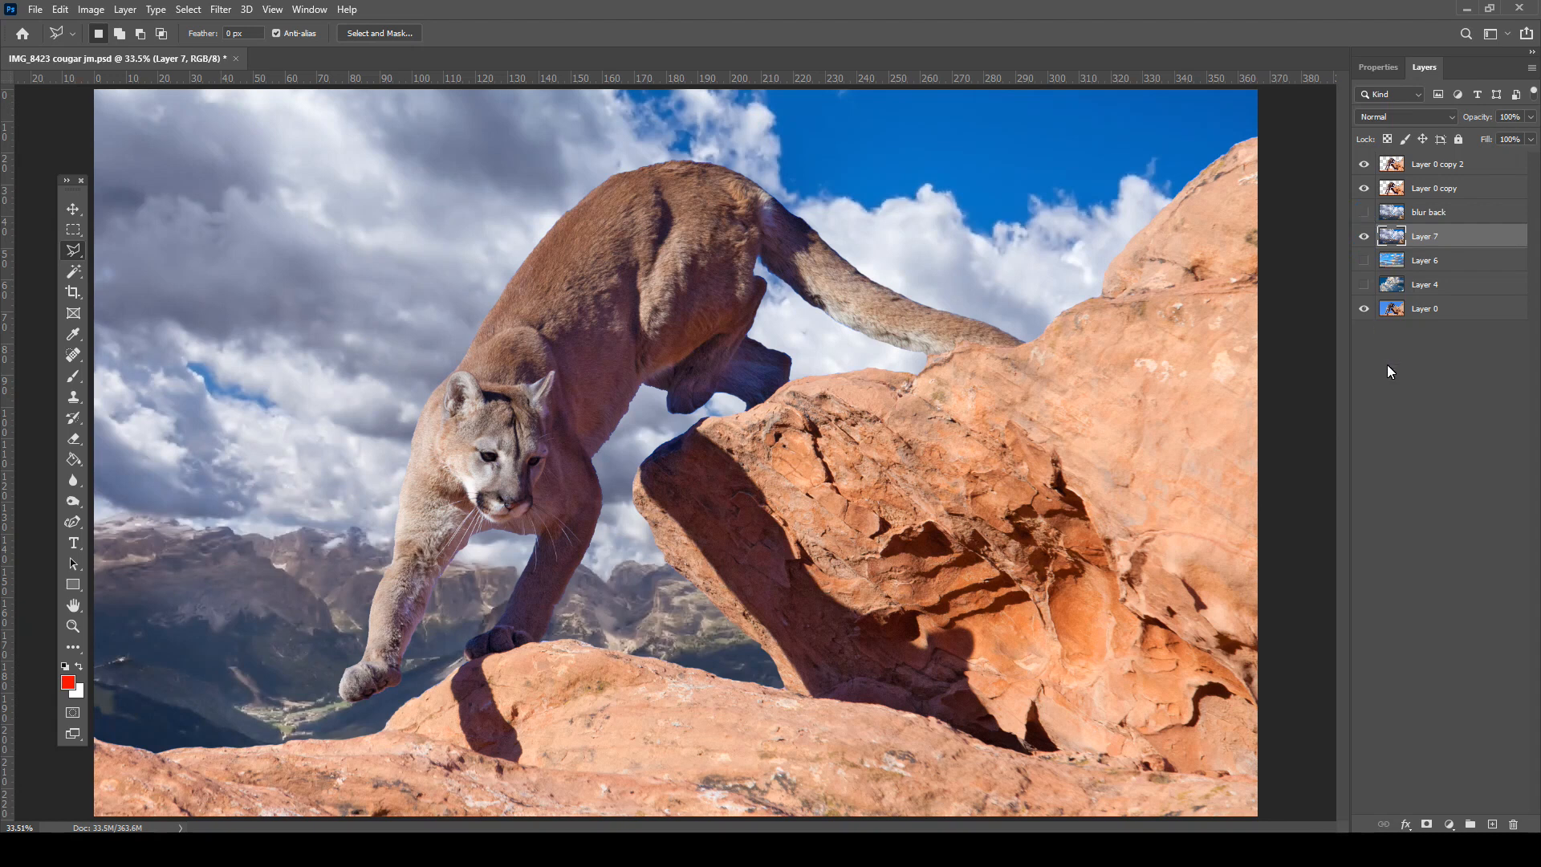